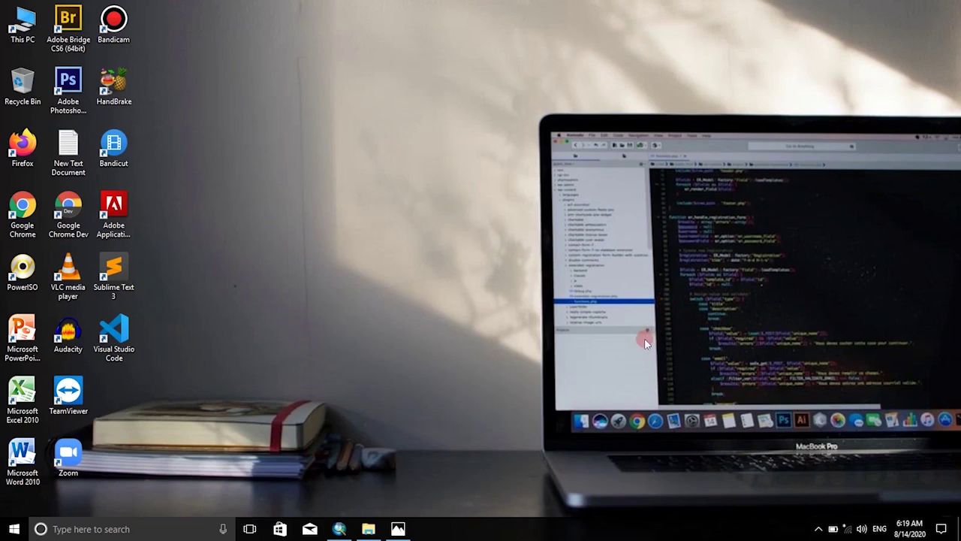
Examine the layout of the reference map Administrasi BNA.jpg, minimise it, and switch to the peta digitaal map in ArcMap.
left_click(398, 528)
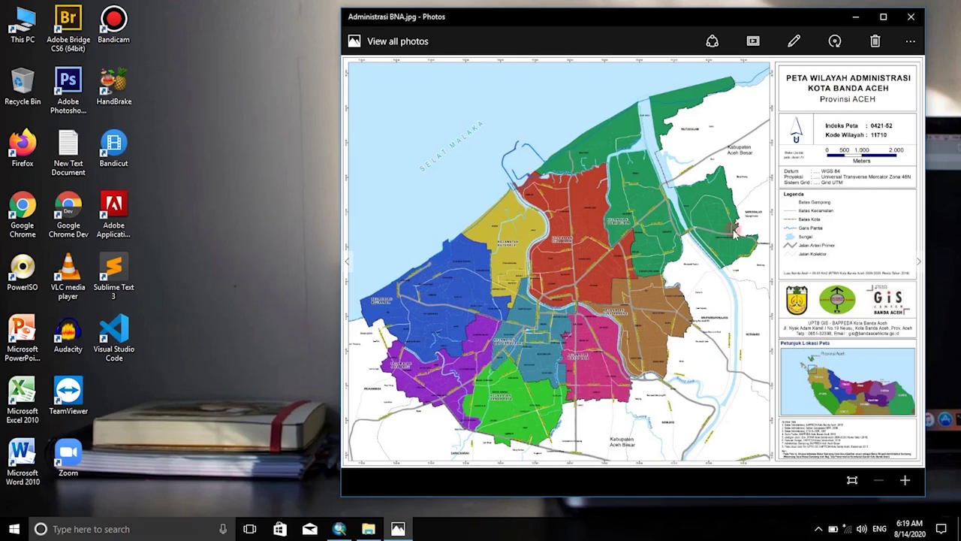
left_click(855, 20)
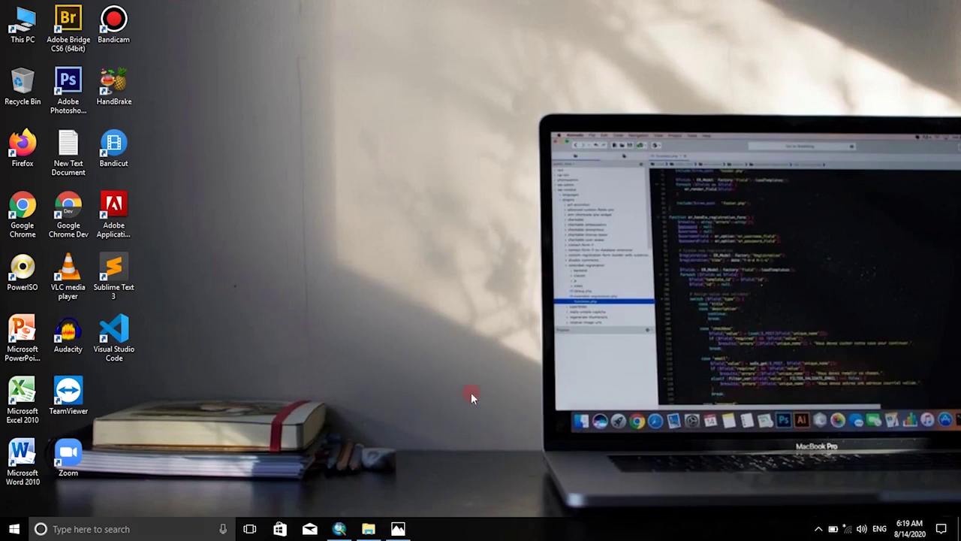
left_click(339, 529)
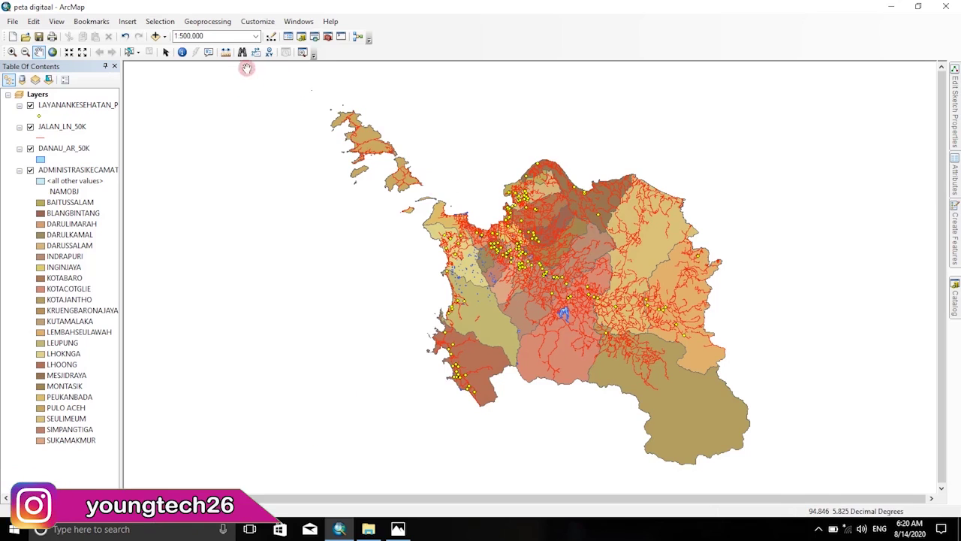
Show the Draw toolbar and dock it beside the existing toolbars above the map.
left_click(263, 23)
mouse_move(275, 34)
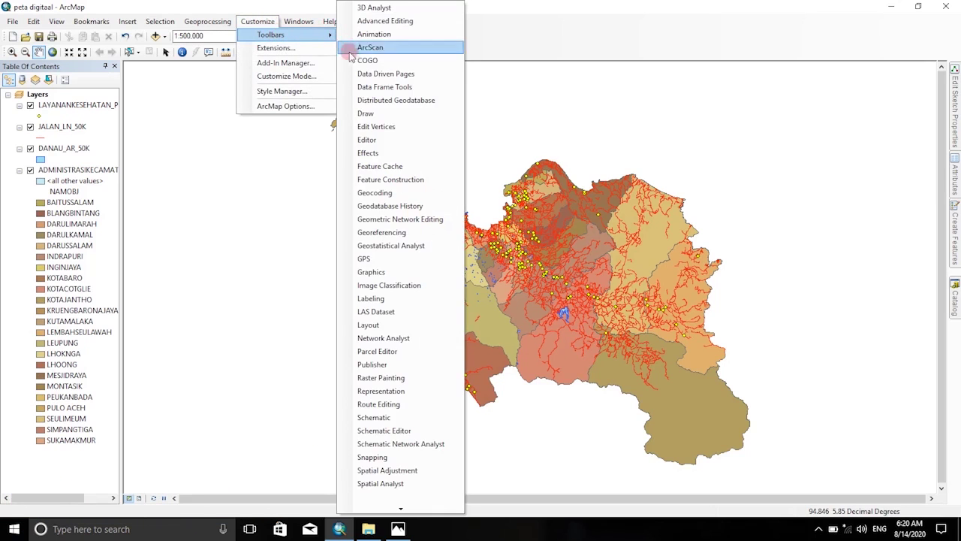
left_click(378, 115)
mouse_move(589, 90)
left_mouse_down()
mouse_move(596, 86)
mouse_move(548, 33)
mouse_move(466, 47)
mouse_move(545, 69)
mouse_move(361, 58)
left_mouse_up()
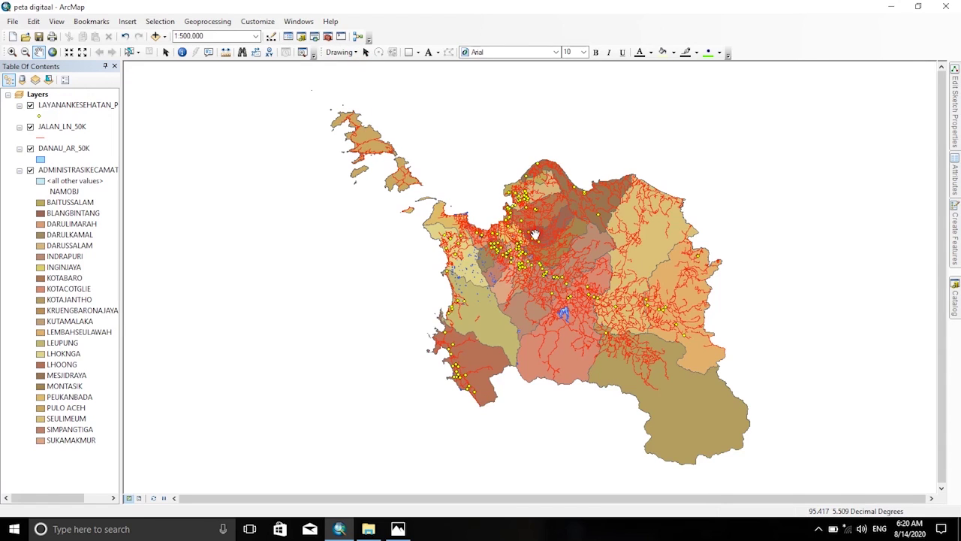
Show the Layout toolbar and dock it in the row above the Draw toolbar.
left_click(265, 26)
mouse_move(325, 35)
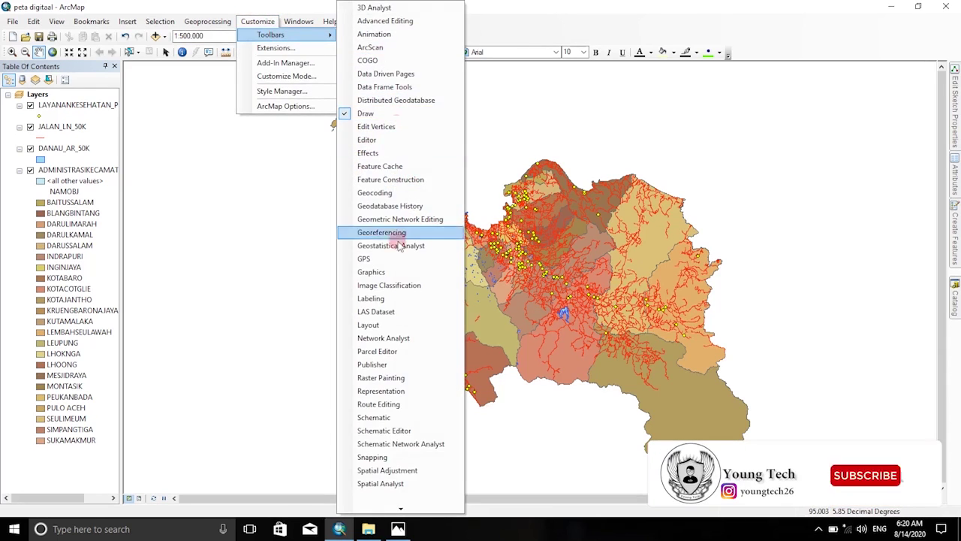
left_click(398, 326)
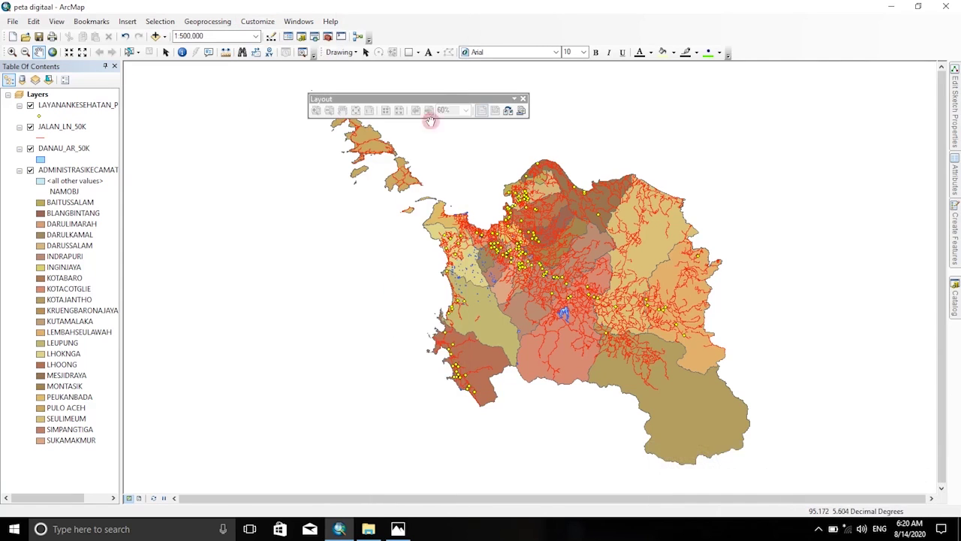
left_click_drag(423, 99, 466, 38)
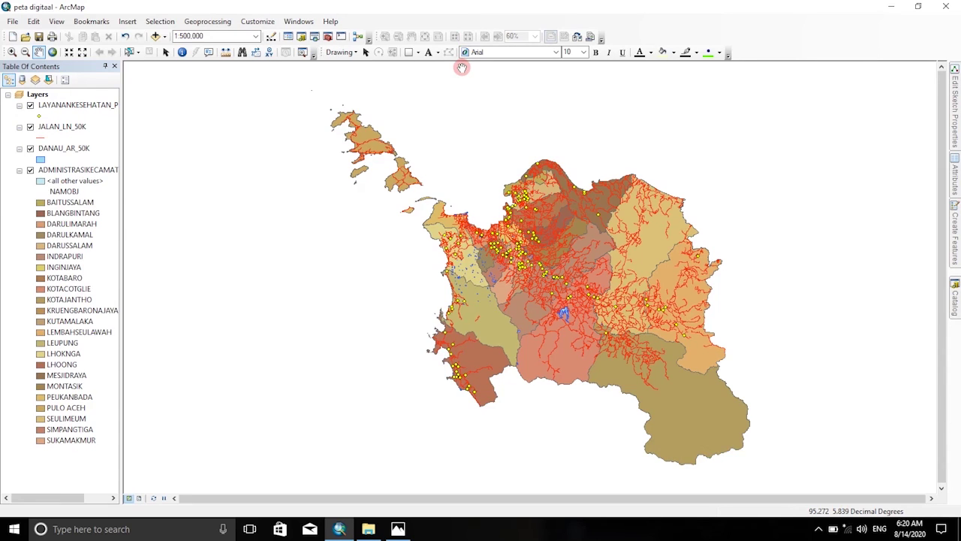
Switch the map from Data View to Layout View.
left_click(60, 21)
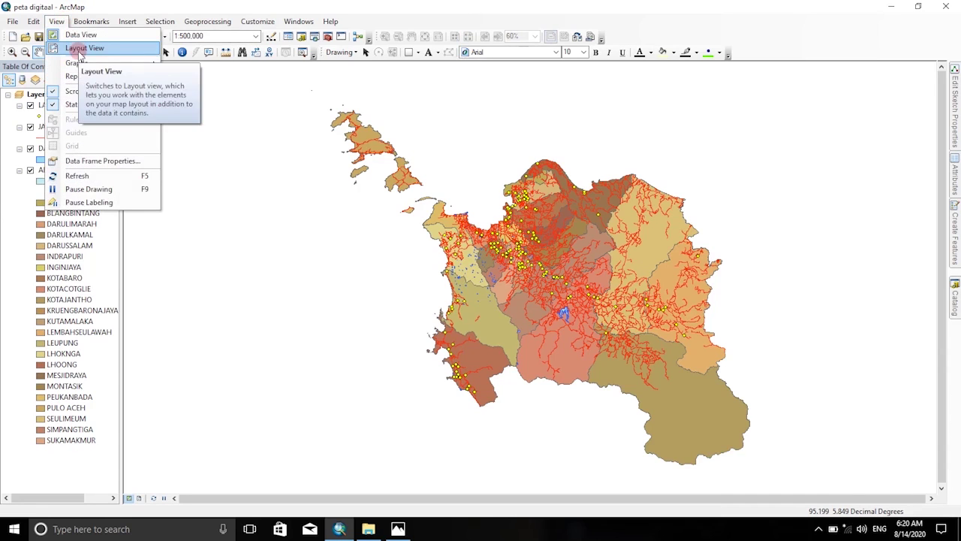
left_click(80, 49)
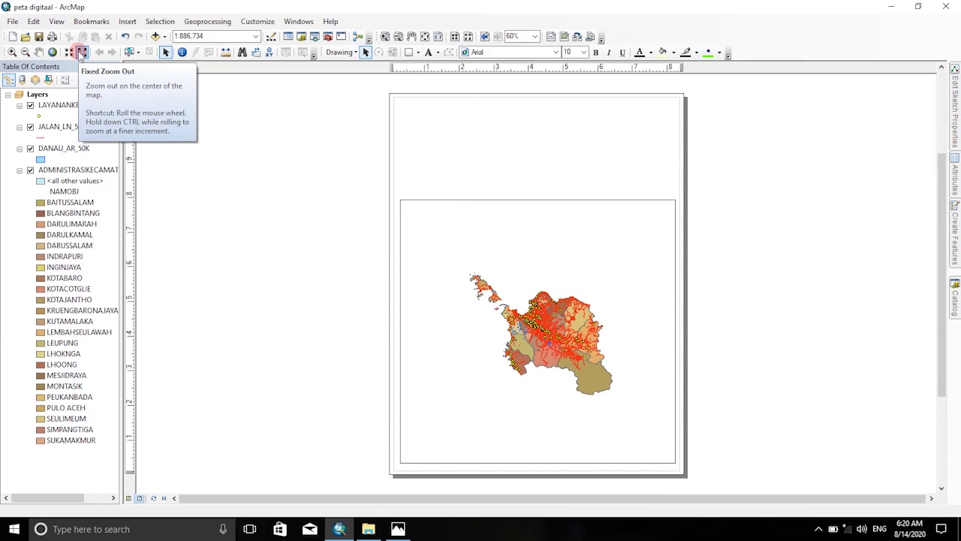
left_click(158, 162)
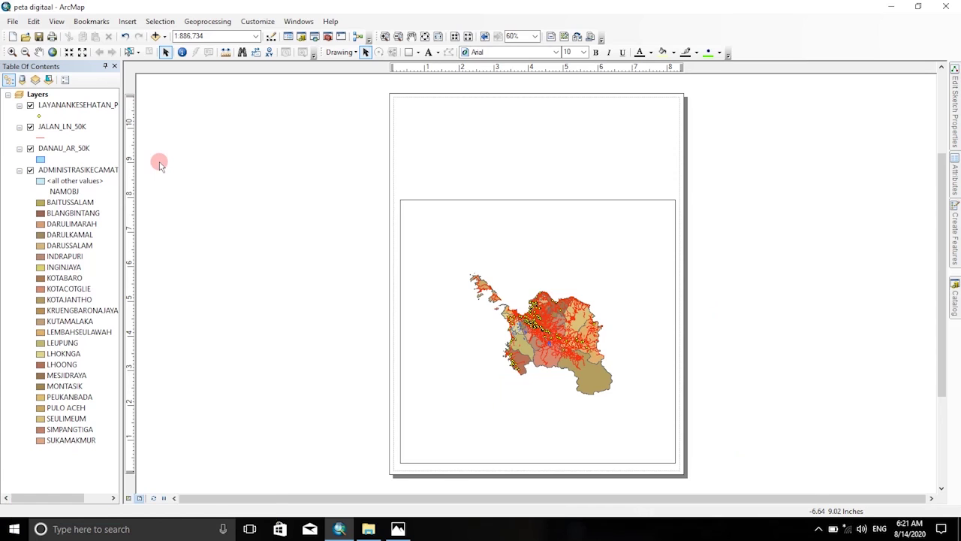
In the page and print setup, set the paper size to A4 210 x 297 mm with landscape orientation.
left_click(13, 22)
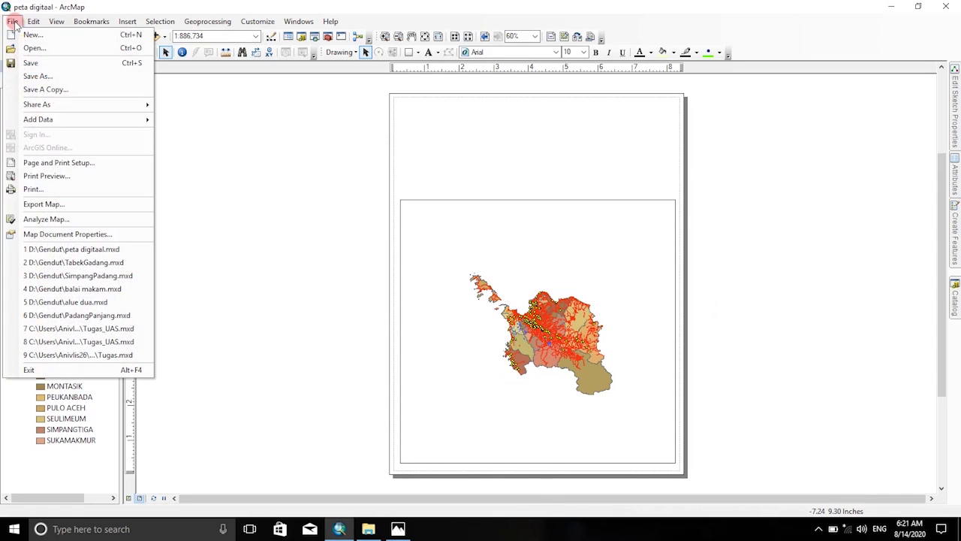
left_click(60, 163)
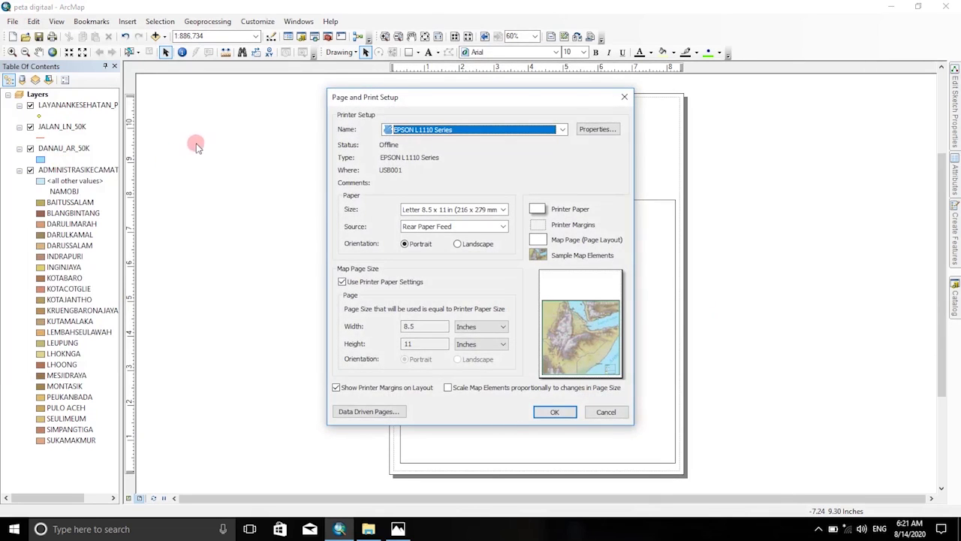
left_click(503, 210)
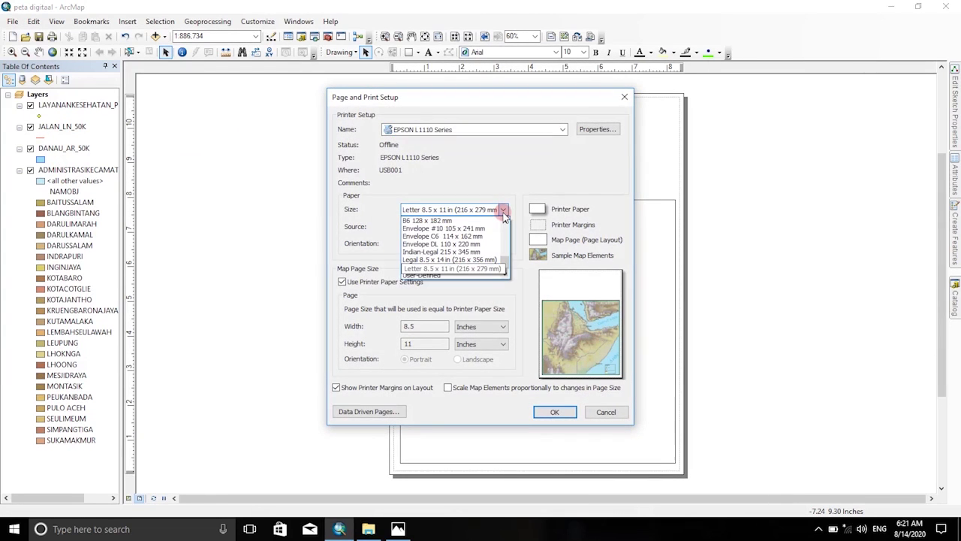
mouse_move(506, 263)
left_mouse_down()
mouse_move(510, 251)
mouse_move(497, 256)
left_mouse_up()
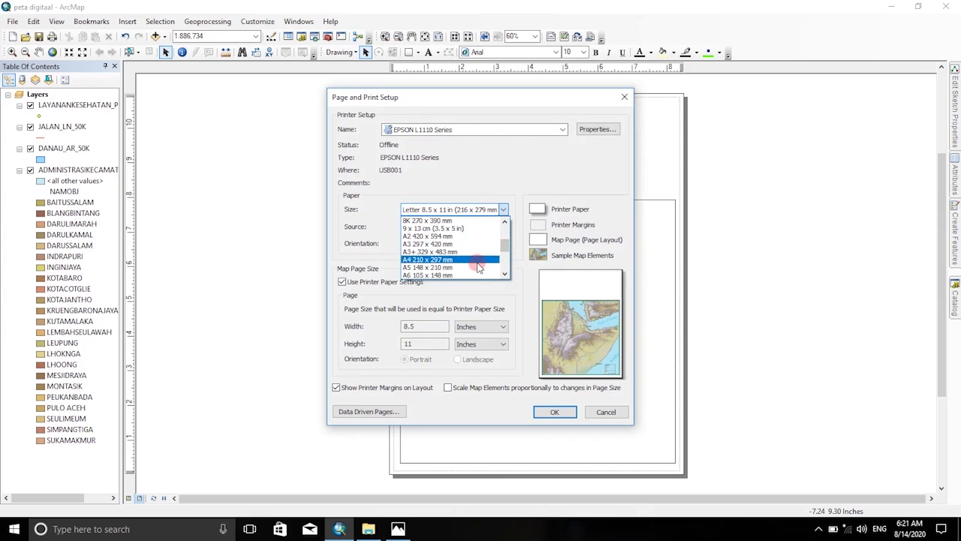
left_click(478, 264)
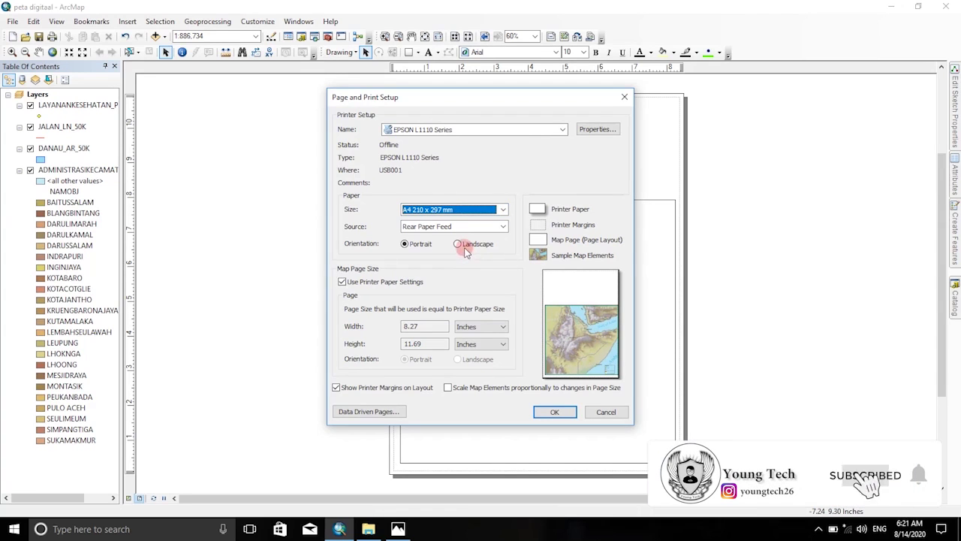
left_click(464, 247)
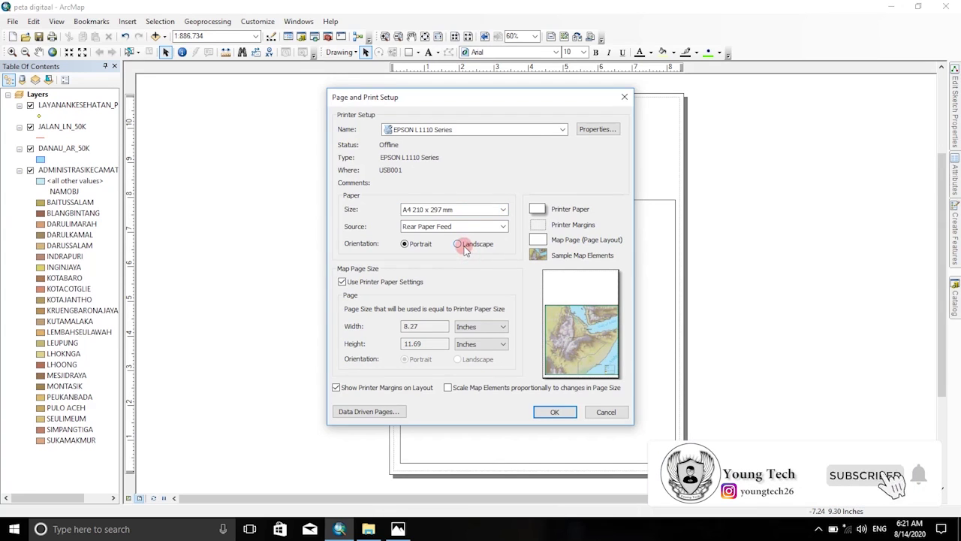
Set the page width and height units to centimeters and apply the page setup.
left_click(503, 325)
left_click(493, 353)
left_click(491, 344)
left_click(494, 368)
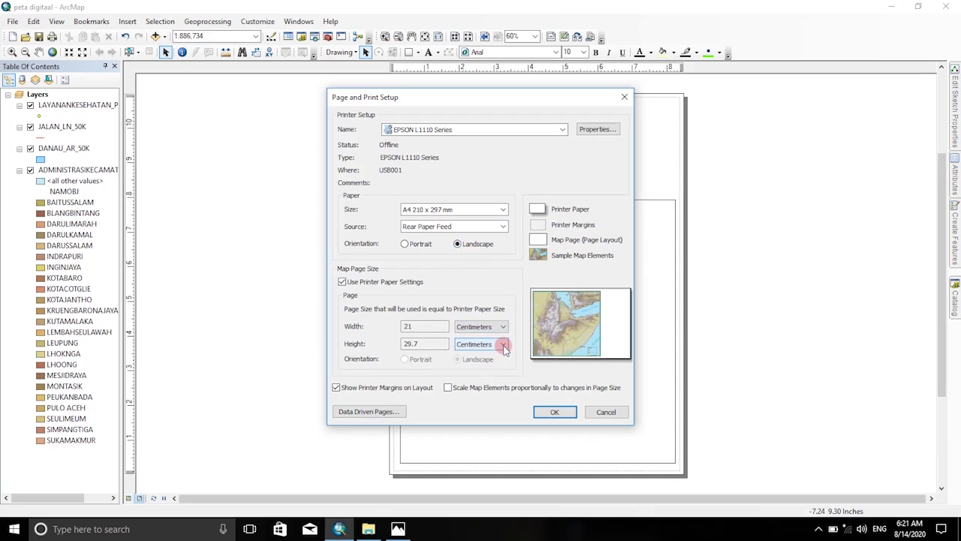
left_click(554, 412)
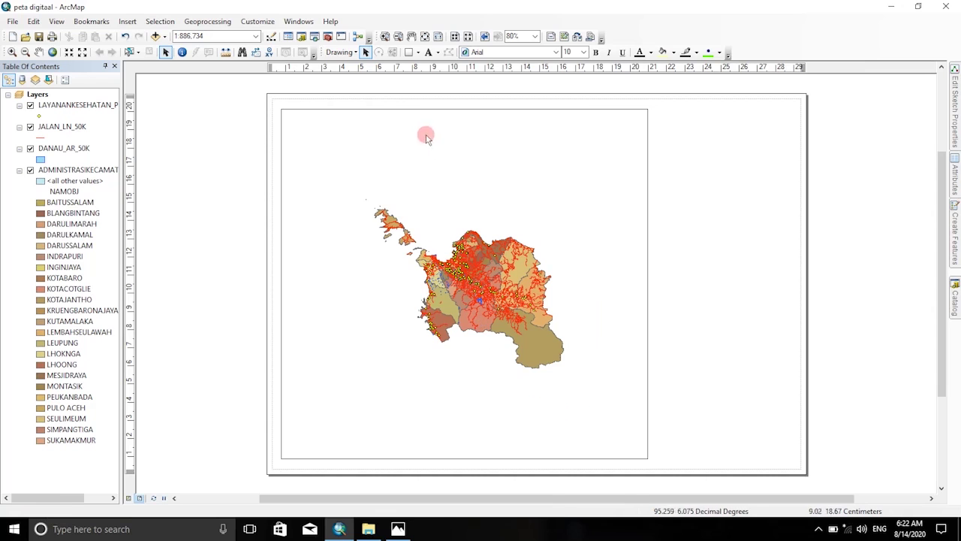
Draw a rectangle about 21 cm wide and 20.4 cm high around the map data frame, following the page margin.
left_click(408, 52)
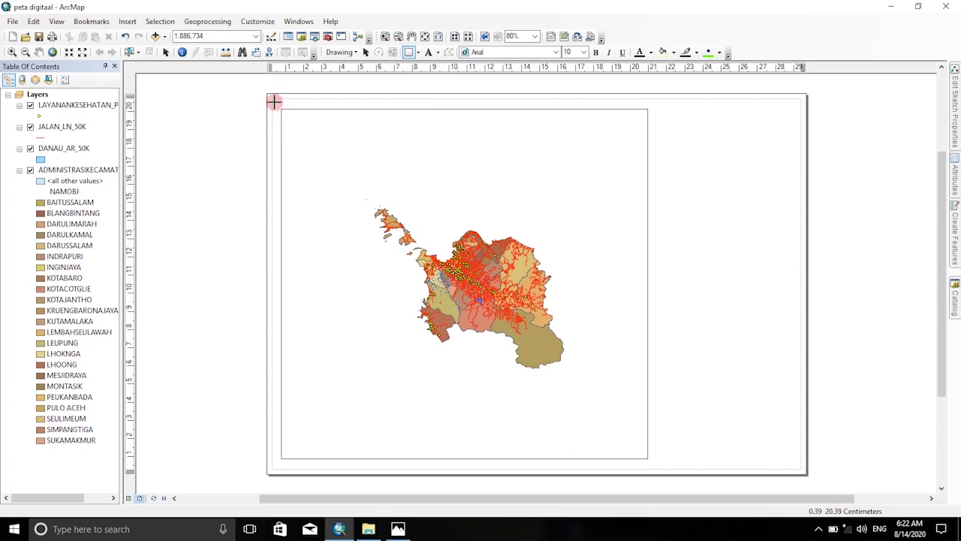
left_click_drag(271, 98, 655, 468)
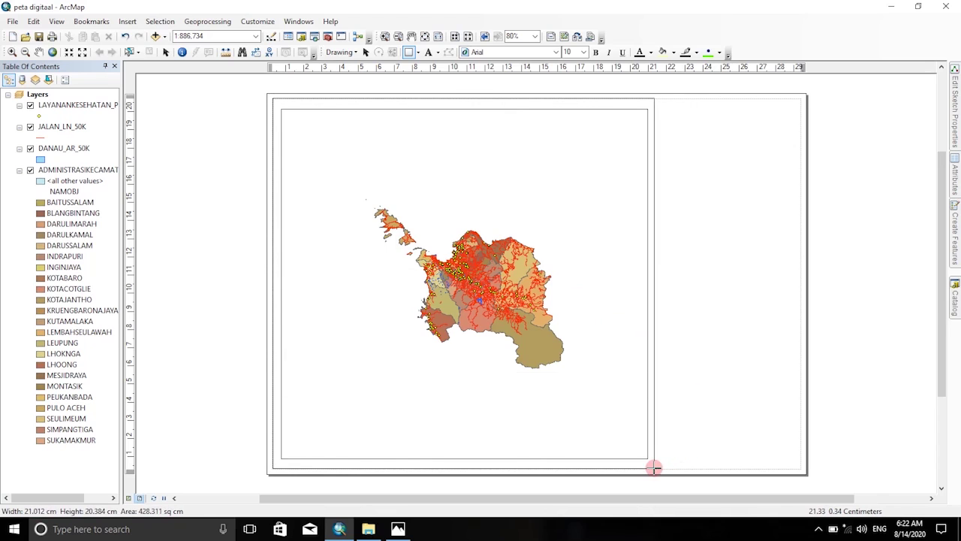
left_click_drag(655, 467, 656, 464)
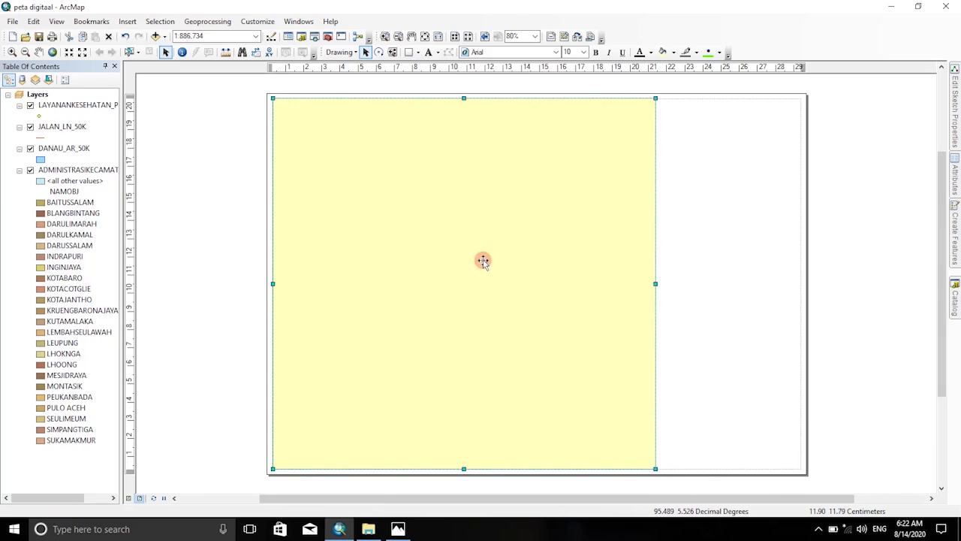
Give the rectangle around the data frame no fill color and a black outline.
double_click(482, 261)
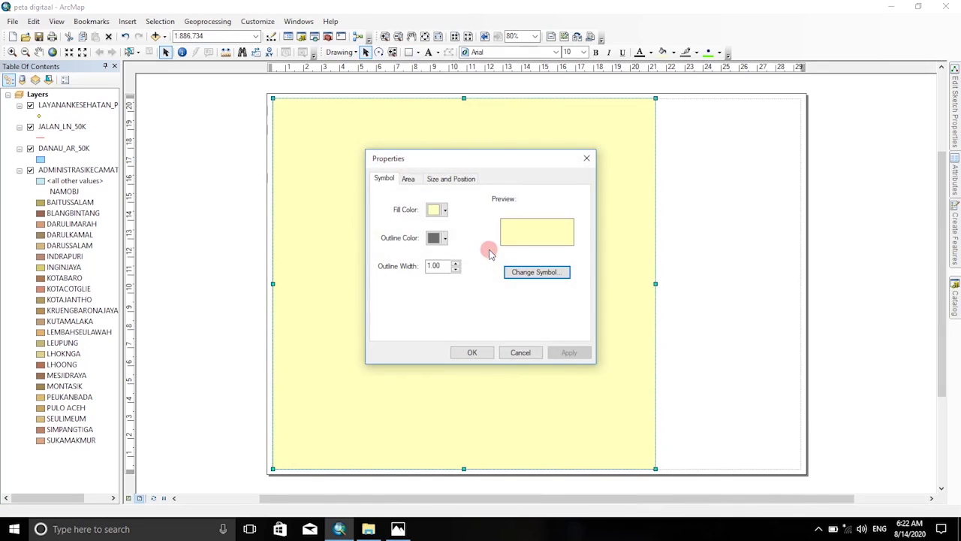
left_click(442, 211)
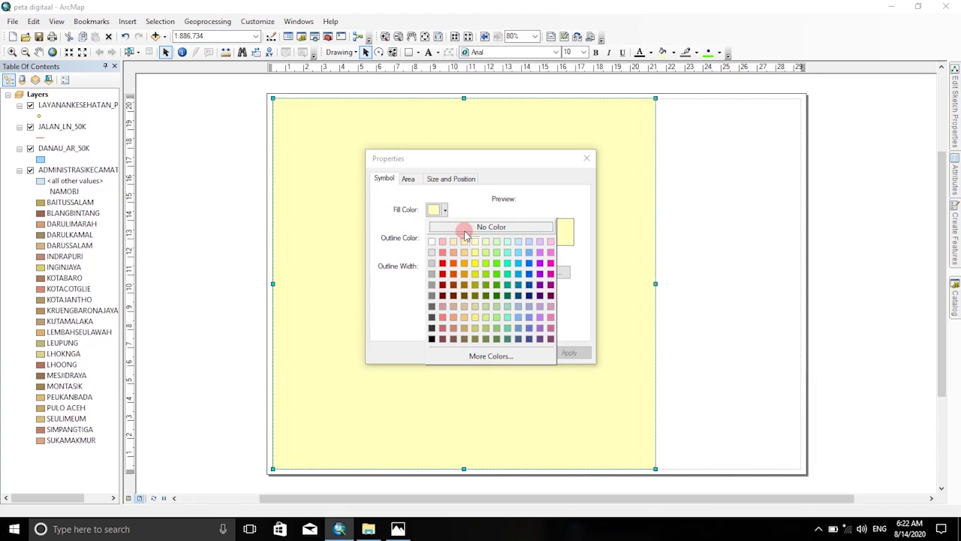
left_click(466, 229)
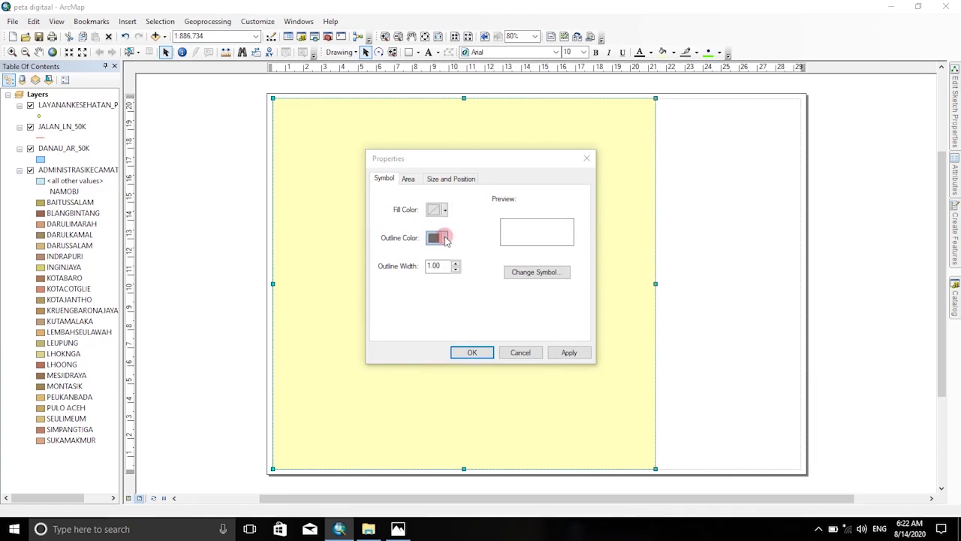
left_click(443, 238)
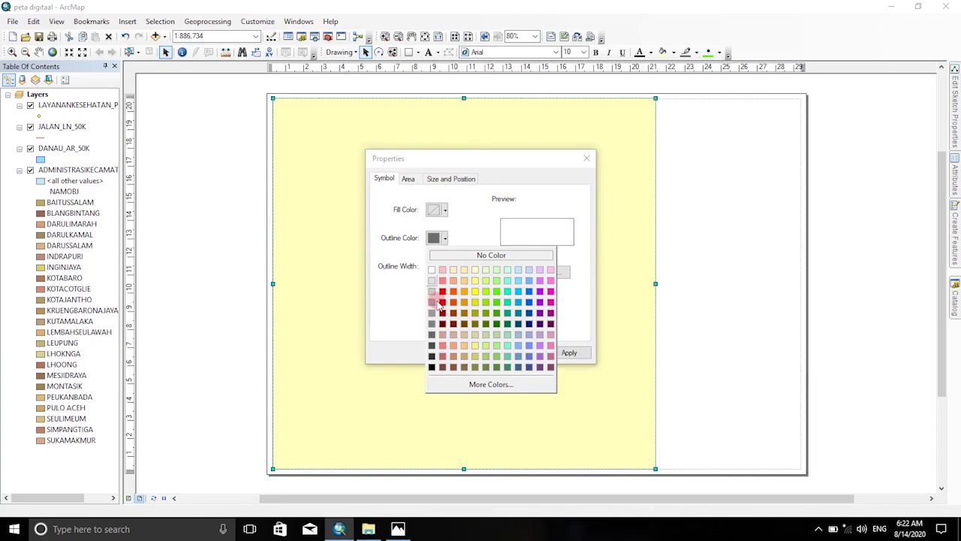
left_click(432, 366)
left_click(568, 352)
left_click(471, 353)
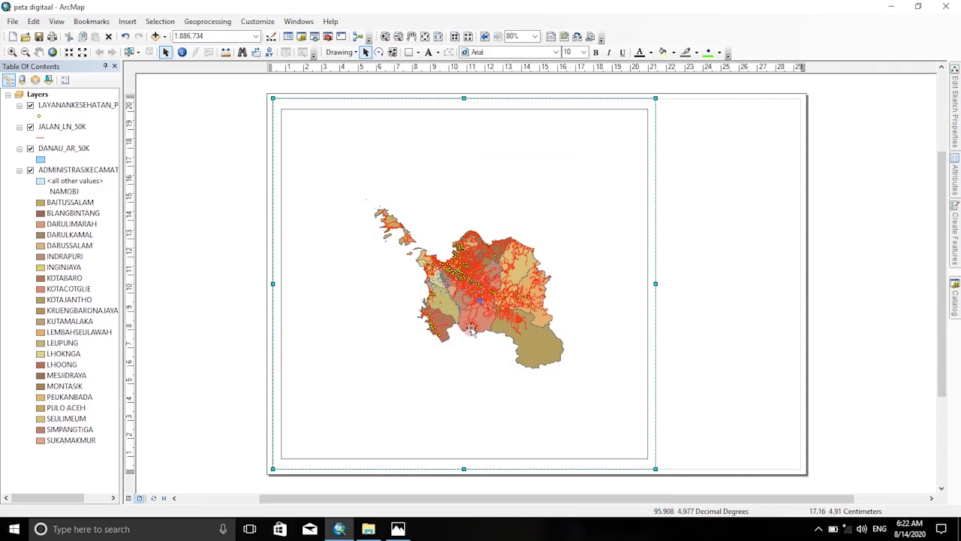
Draw a rectangle about 7.6 by 20.5 cm in the empty strip beside the map frame, with no fill and a black outline.
left_click(410, 52)
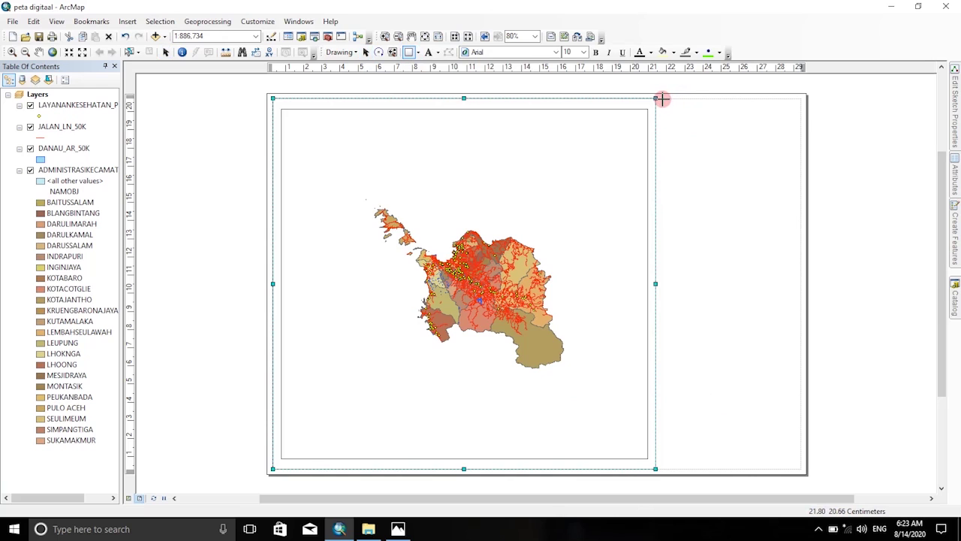
left_click_drag(663, 98, 801, 470)
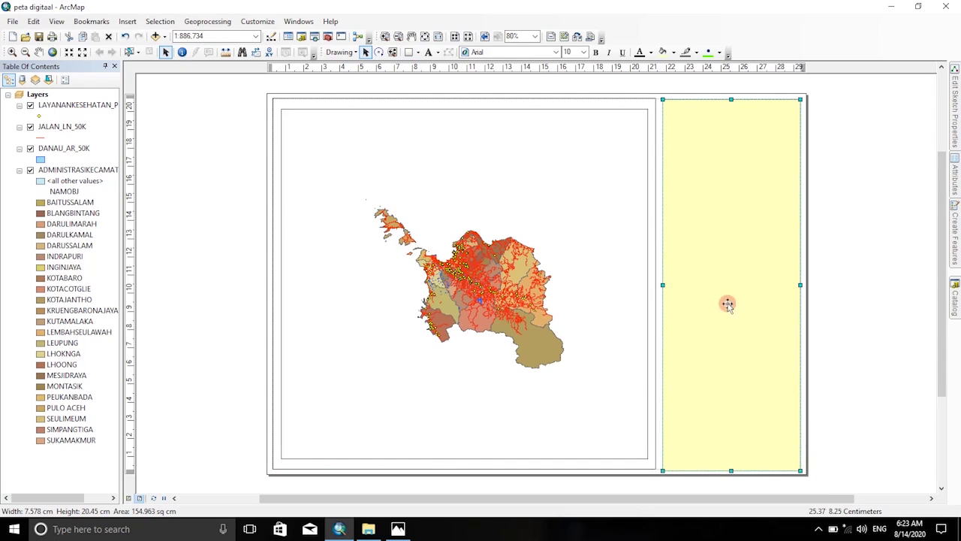
double_click(735, 263)
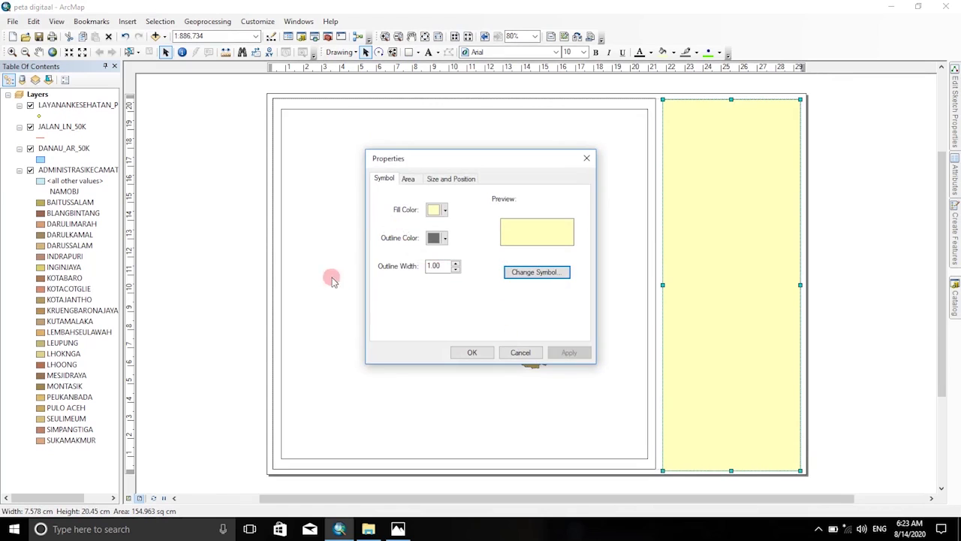
left_click(445, 210)
left_click(459, 223)
left_click(445, 239)
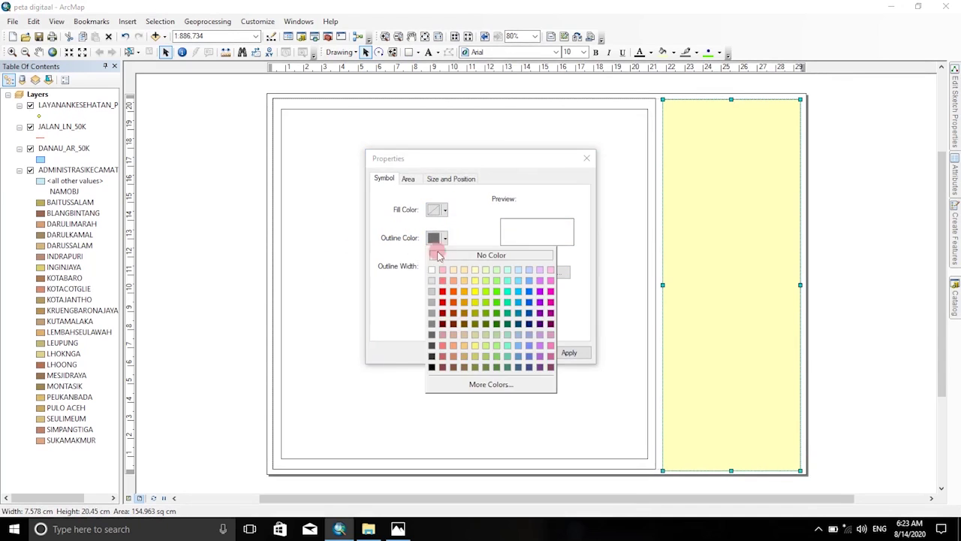
left_click(436, 367)
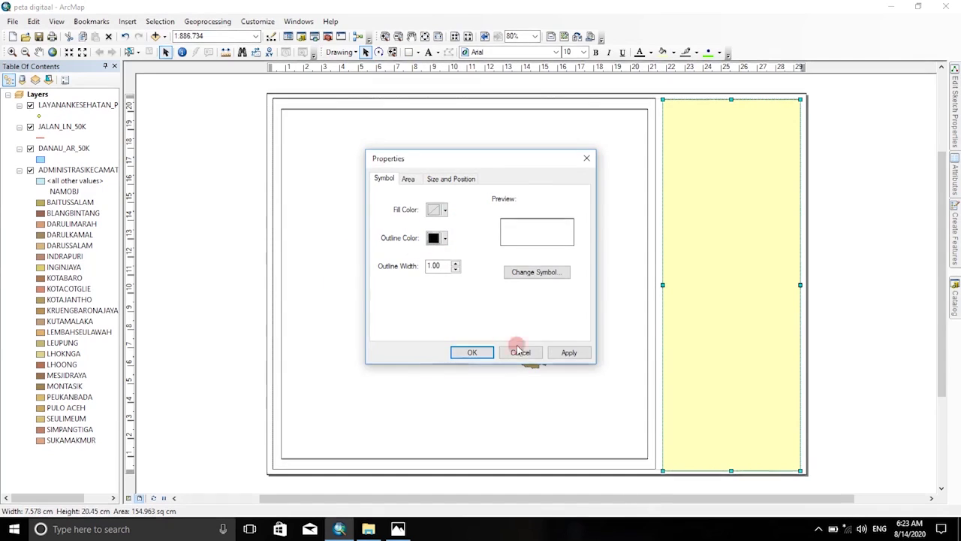
left_click(565, 352)
left_click(471, 353)
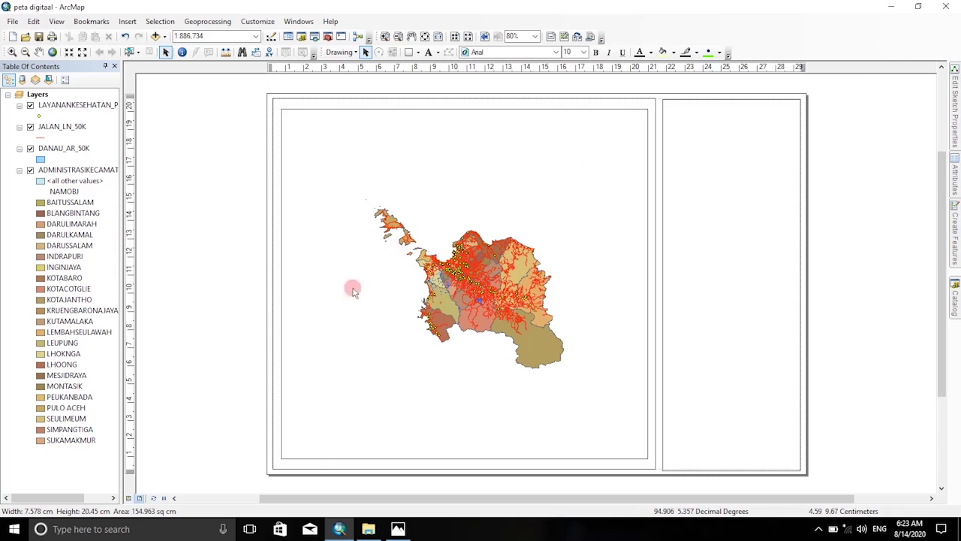
Set the map scale of the data frame to 1:750,000.
left_click(256, 36)
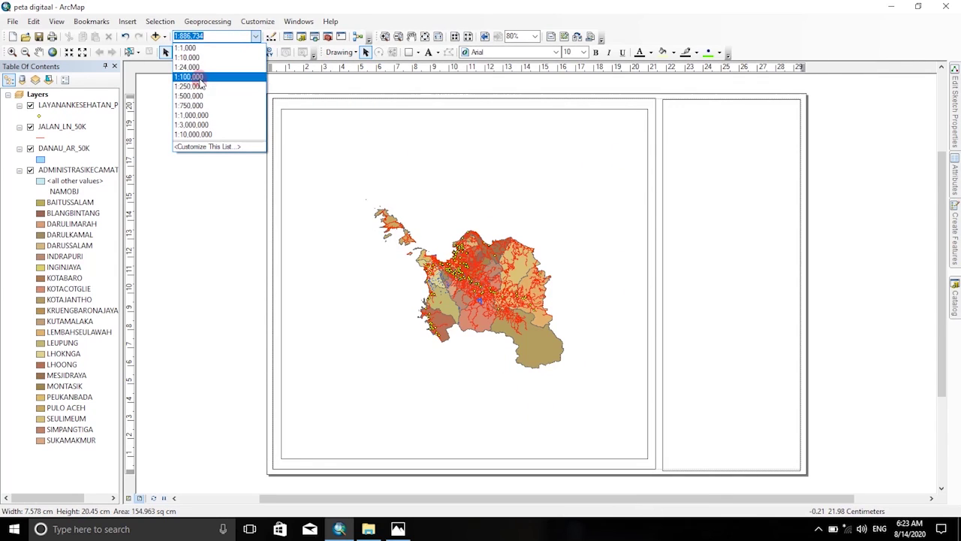
left_click(192, 105)
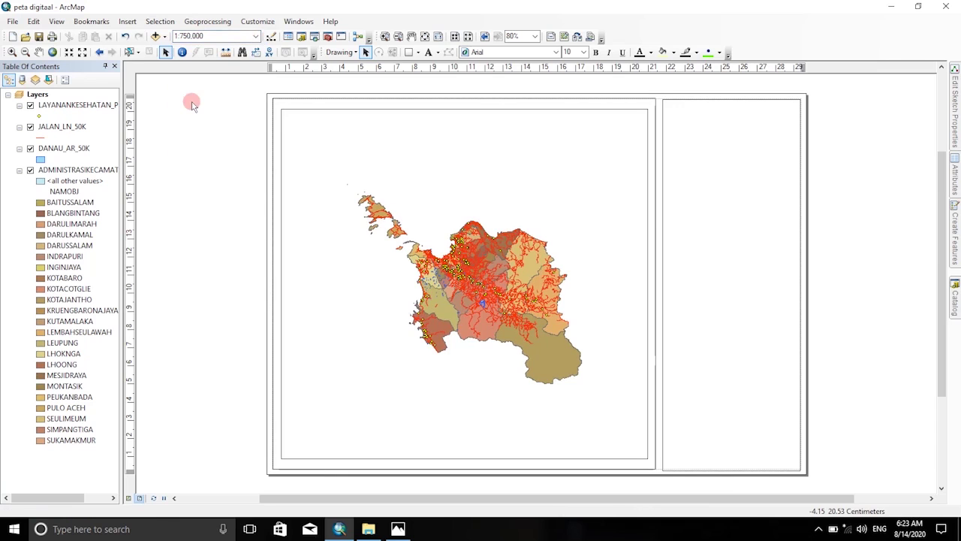
Set the map scale of the data frame to 1:500,000.
left_click(255, 36)
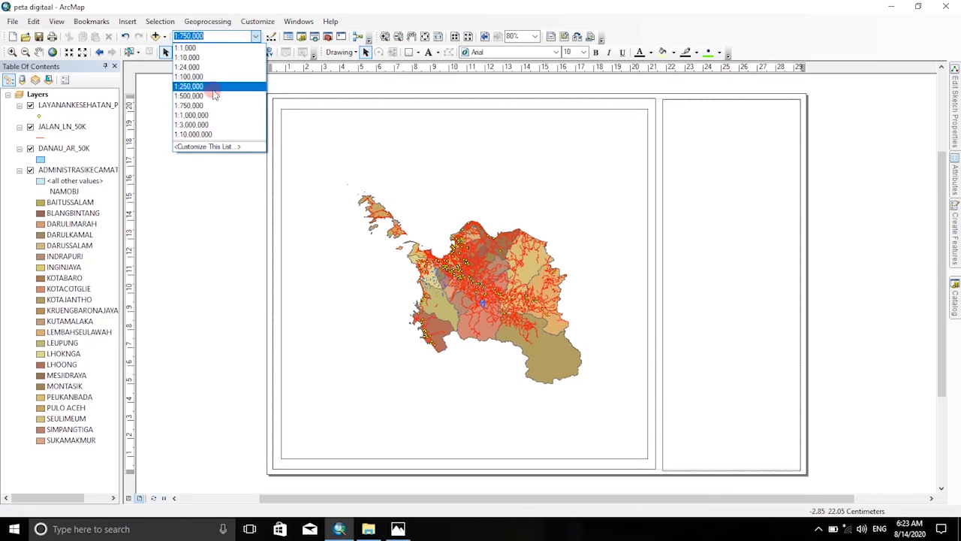
left_click(203, 95)
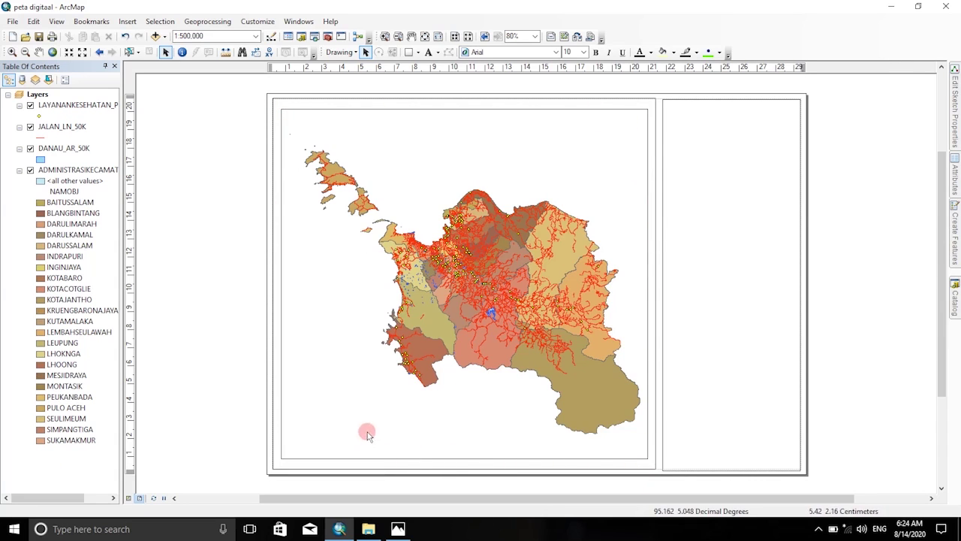
Add a graticule with lines and labels to the map data frame, placing parallels and meridians every 10 minutes.
left_click(438, 304)
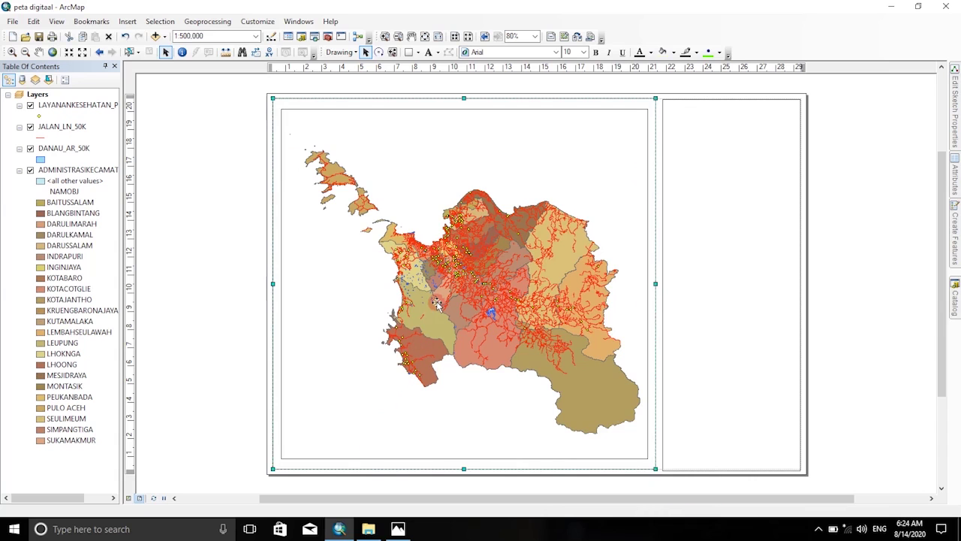
left_click(437, 304)
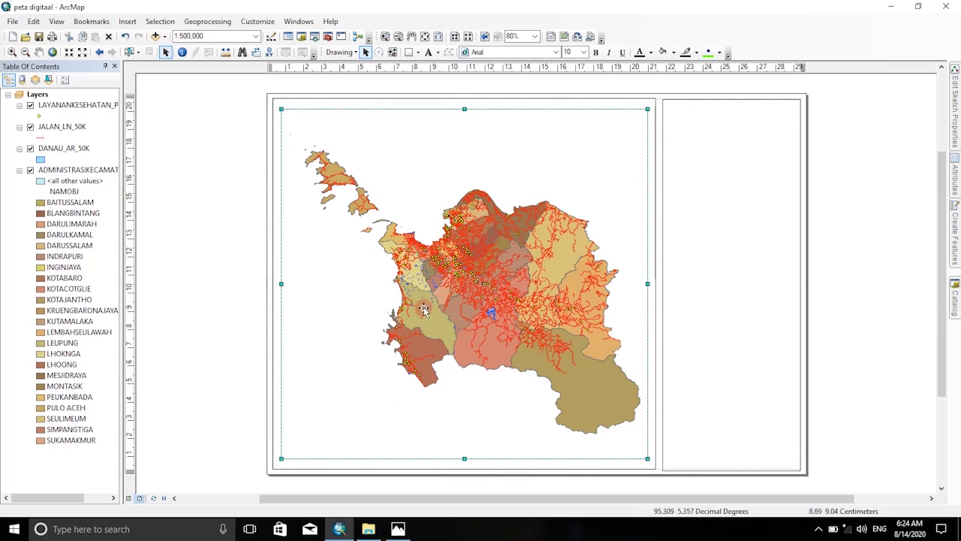
right_click(430, 296)
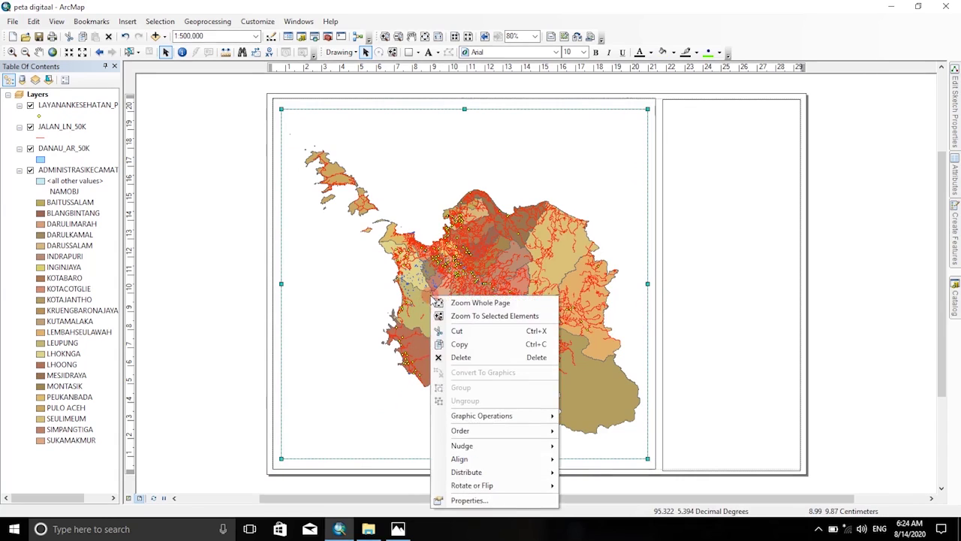
left_click(469, 501)
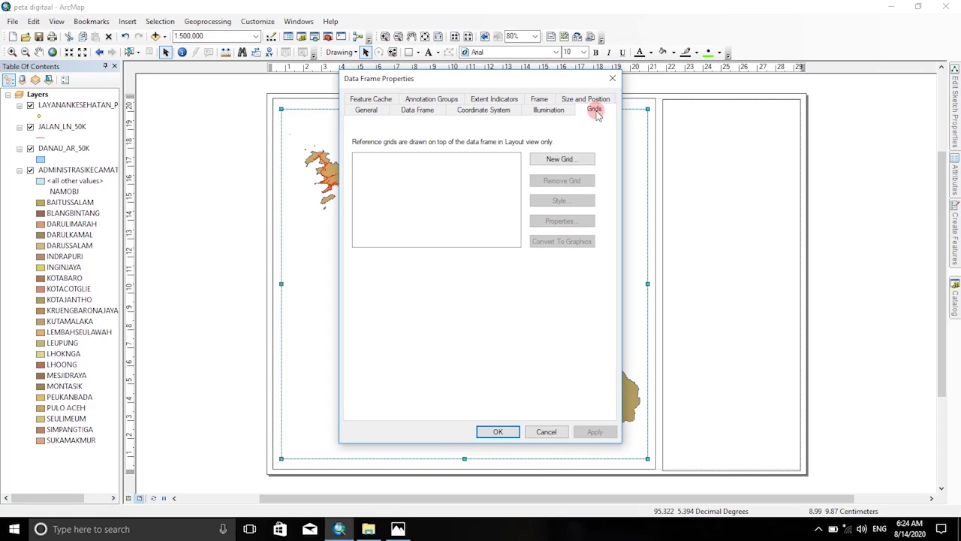
left_click(571, 159)
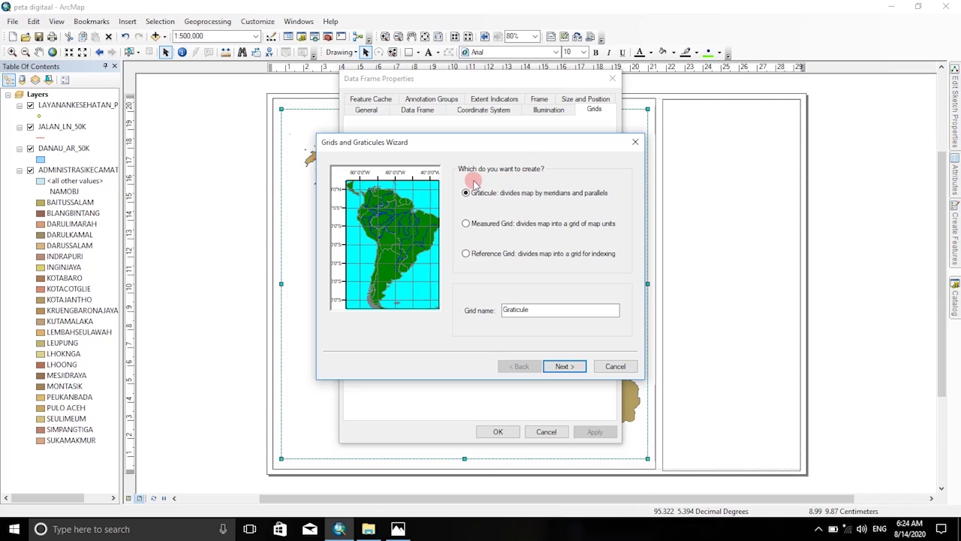
left_click(486, 225)
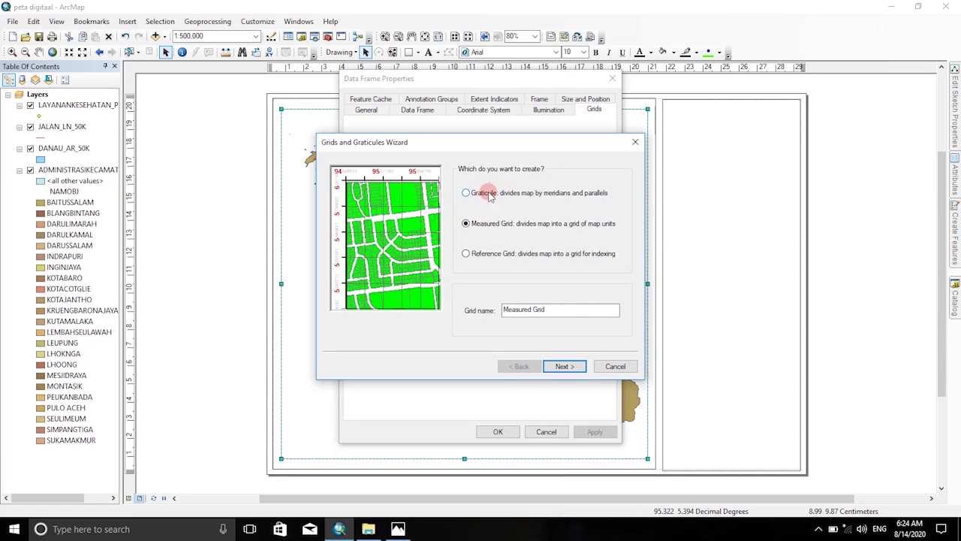
left_click(488, 193)
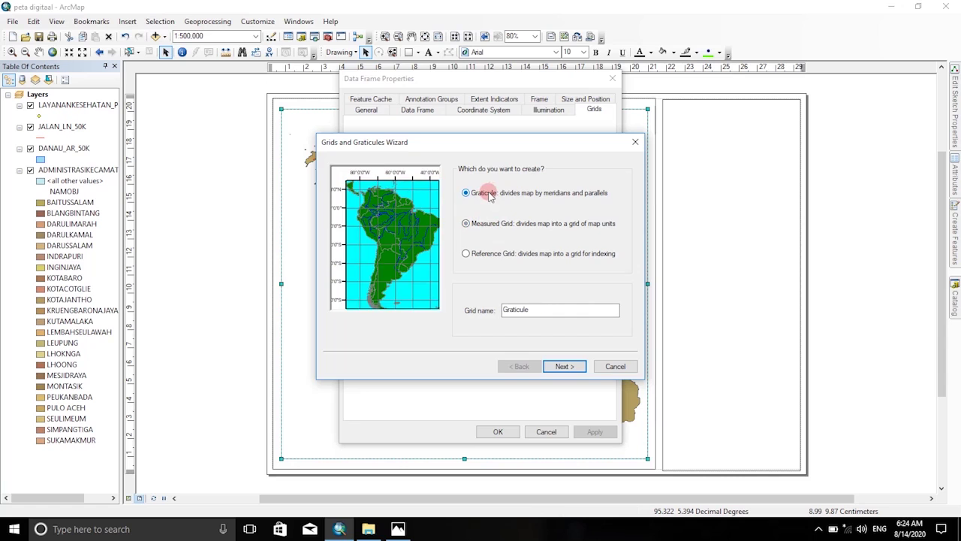
left_click(564, 367)
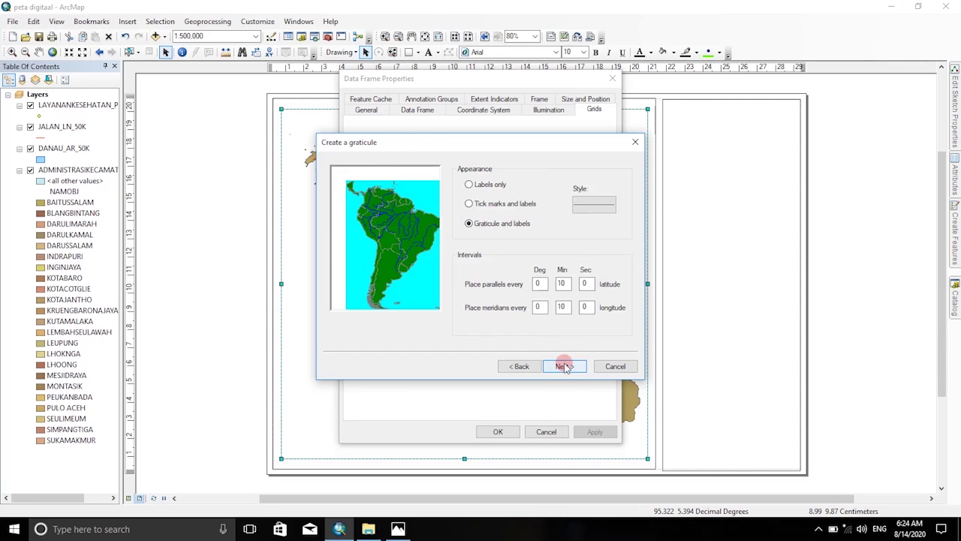
left_click(564, 367)
left_click(565, 366)
left_click(566, 367)
left_click(593, 432)
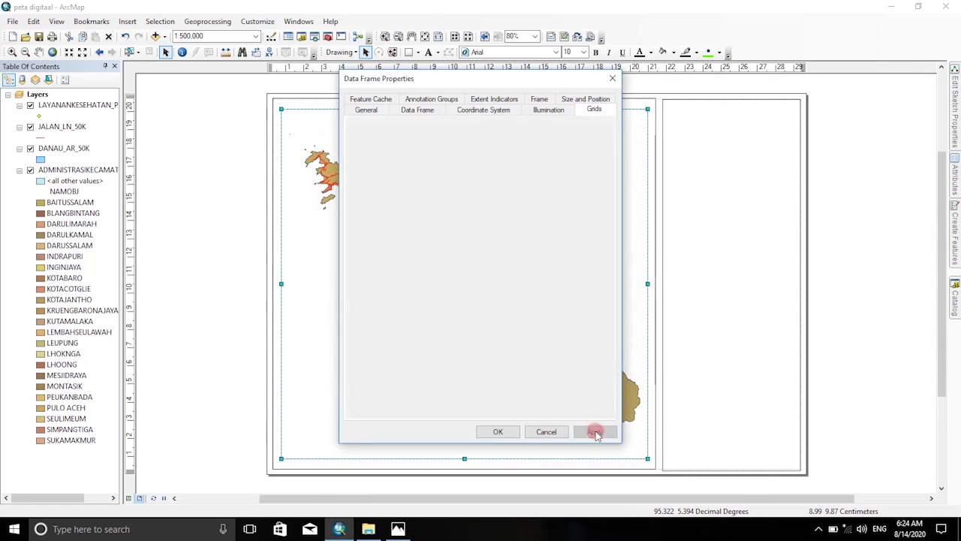
left_click(514, 431)
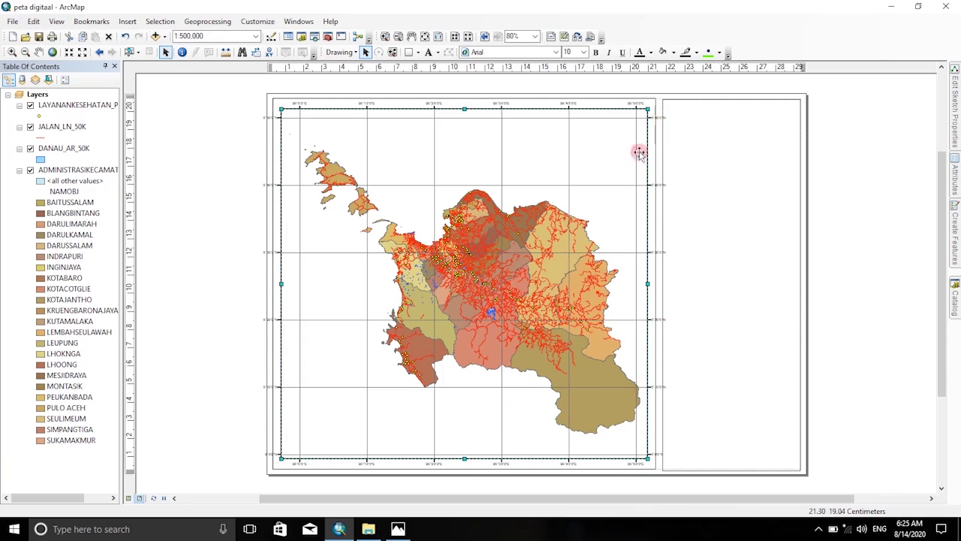
Give the graticule vertical labels on its left and right axes and apply the change to the data frame.
right_click(448, 266)
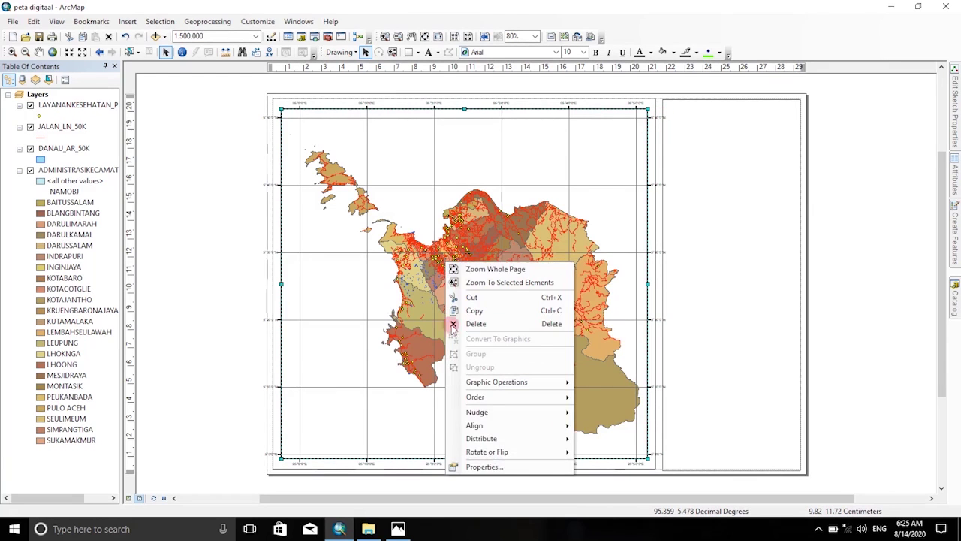
left_click(473, 466)
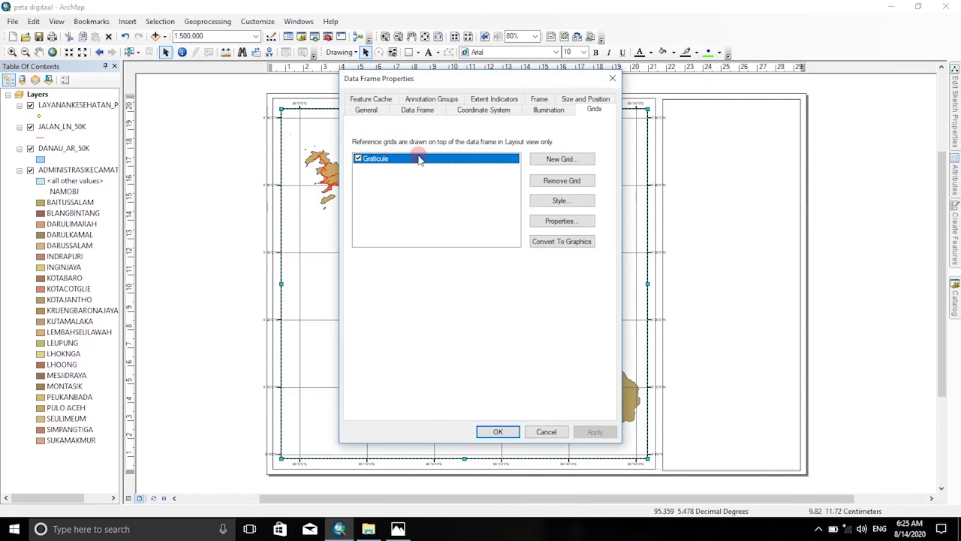
left_click(555, 220)
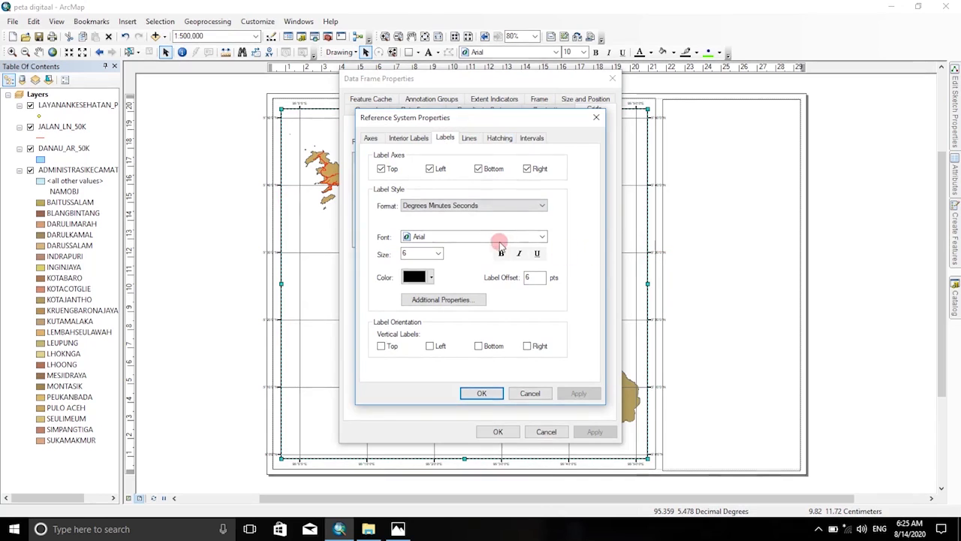
left_click(438, 349)
left_click(536, 349)
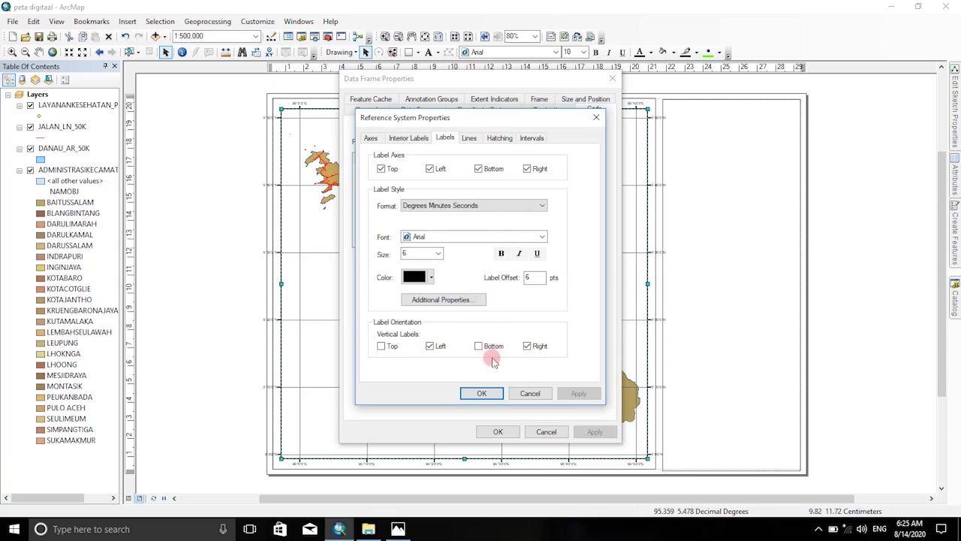
left_click(481, 391)
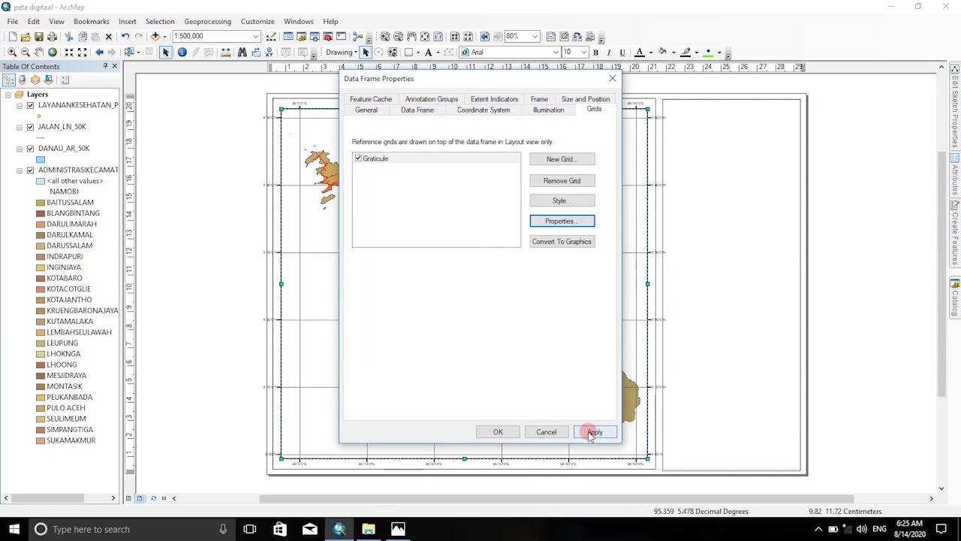
left_click(586, 432)
left_click(499, 432)
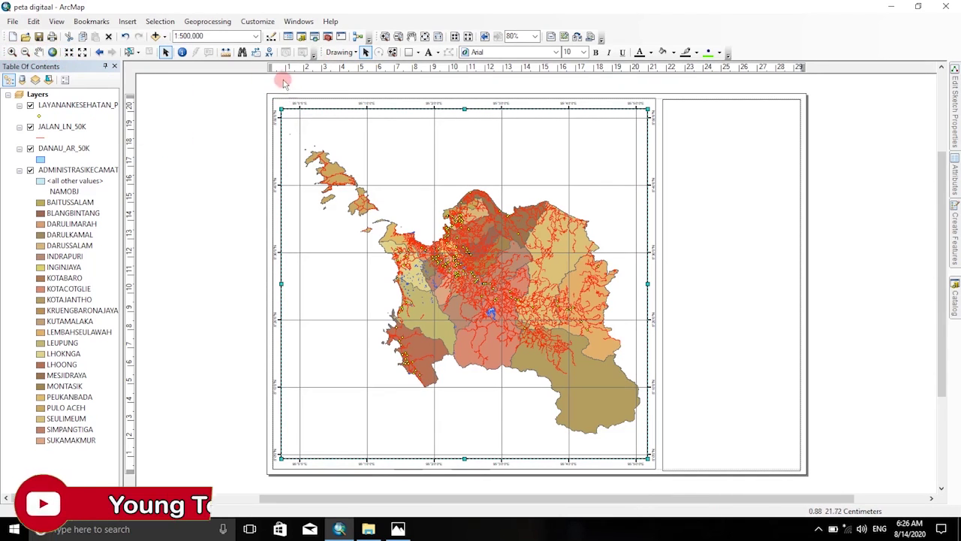
Add the title text "PETA BELAJAR ARCGIS DASAR" inside the upper edge of the side information frame.
left_click(384, 36)
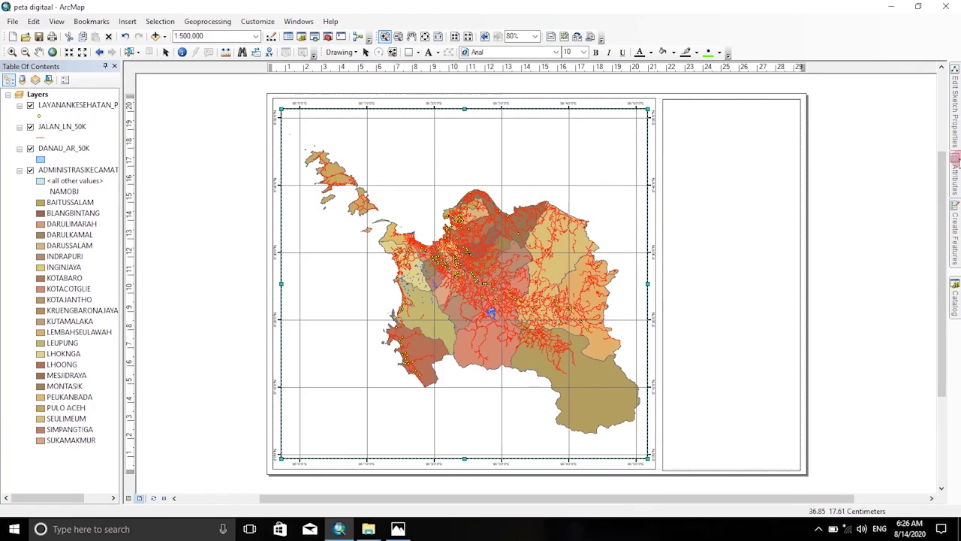
left_click_drag(646, 97, 841, 218)
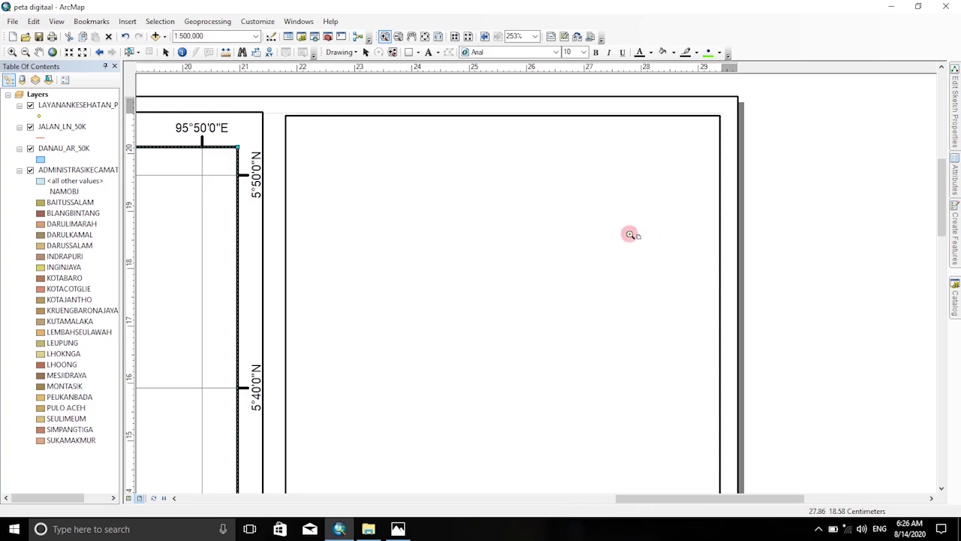
left_click(429, 53)
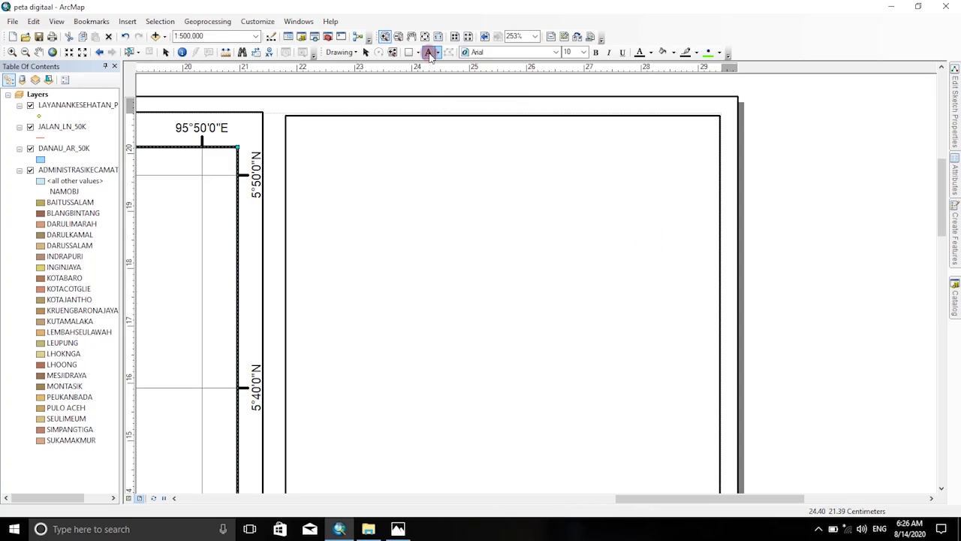
left_click(419, 156)
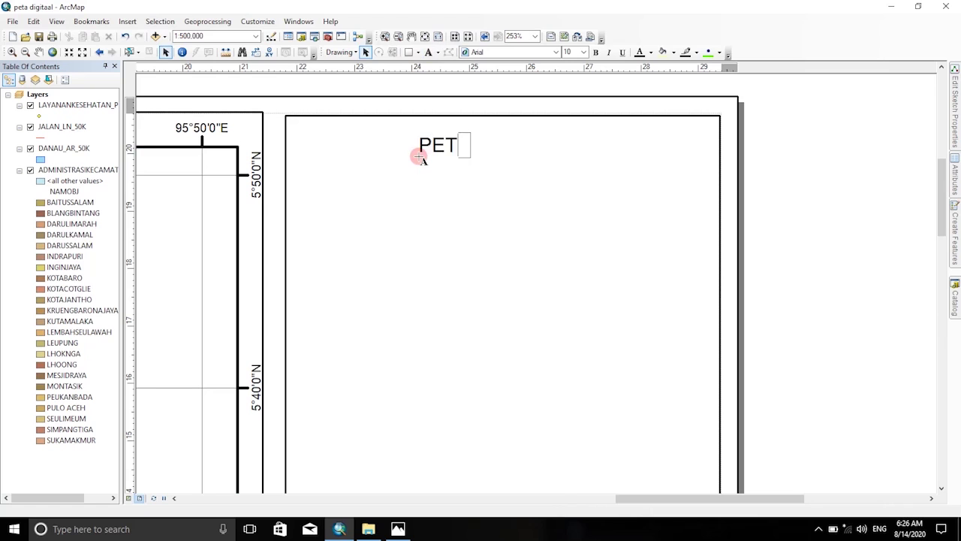
type("PETA BELAJAR ARCGIS")
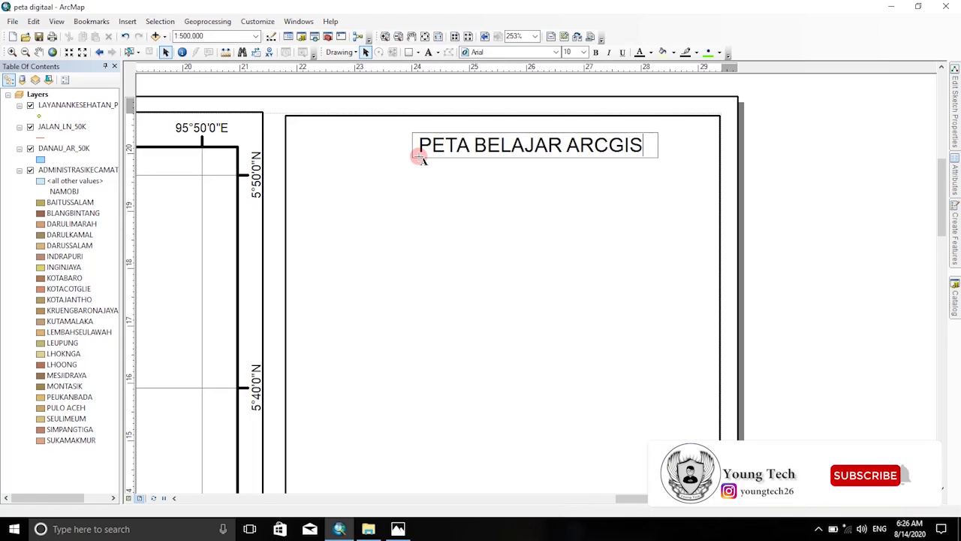
type(" DASAR")
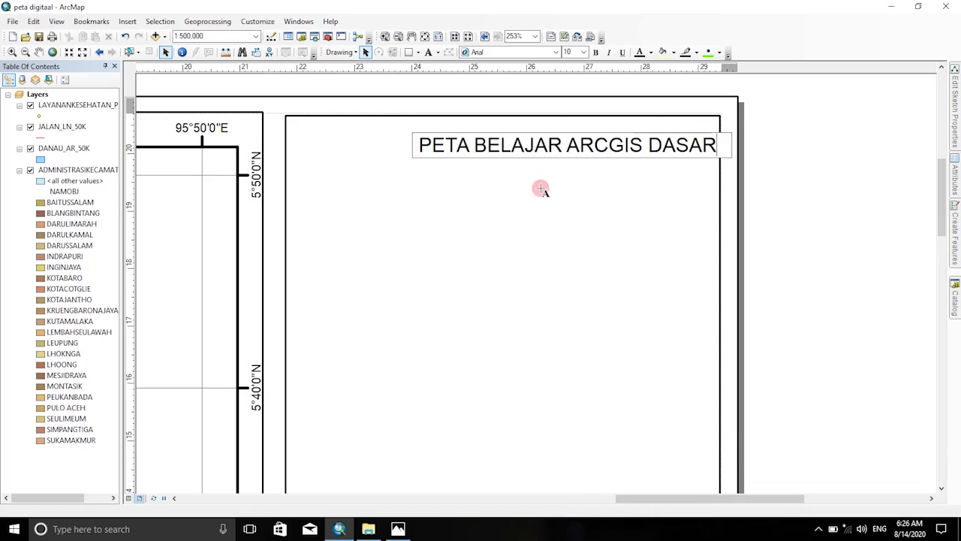
left_click(577, 183)
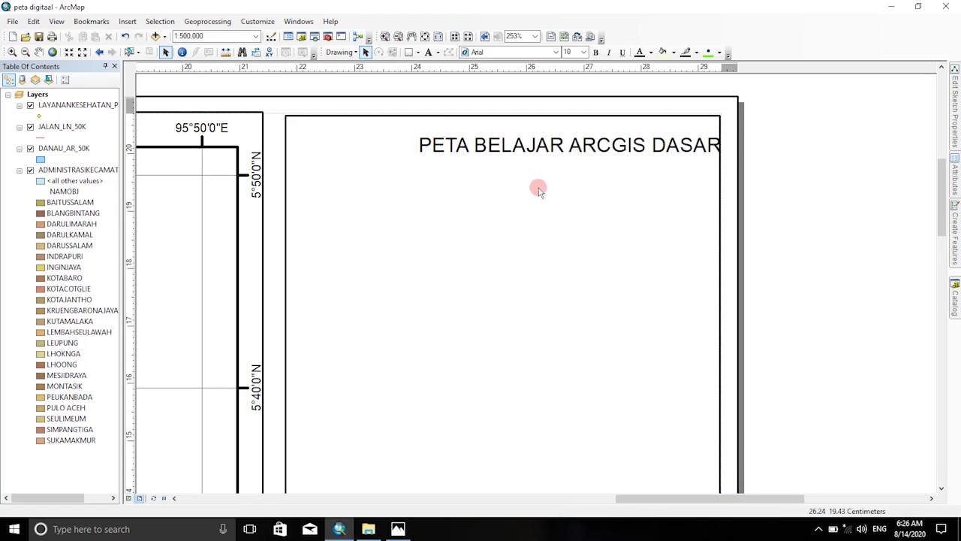
left_click_drag(563, 154, 494, 155)
Format the map title as 12-point bold and center it near the top of the side frame.
left_click(584, 52)
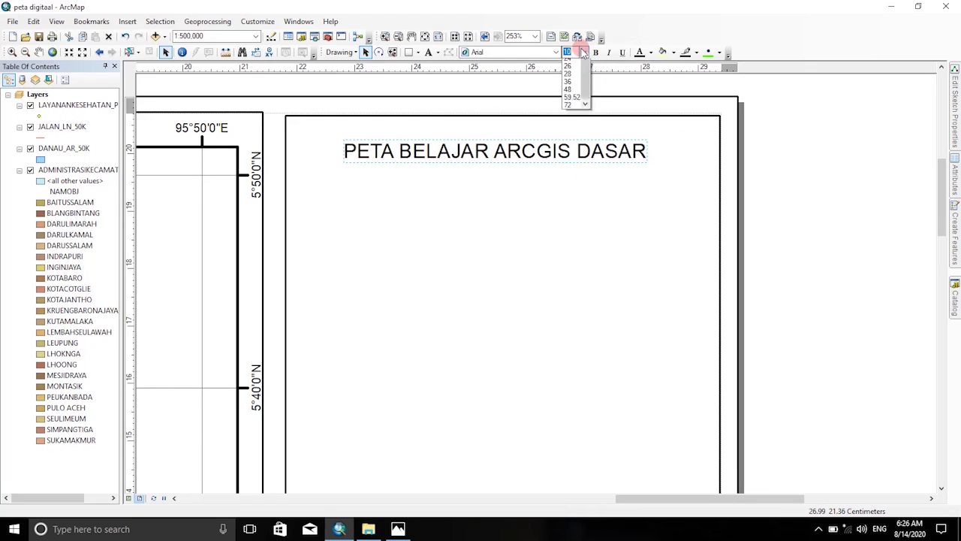
left_click(568, 94)
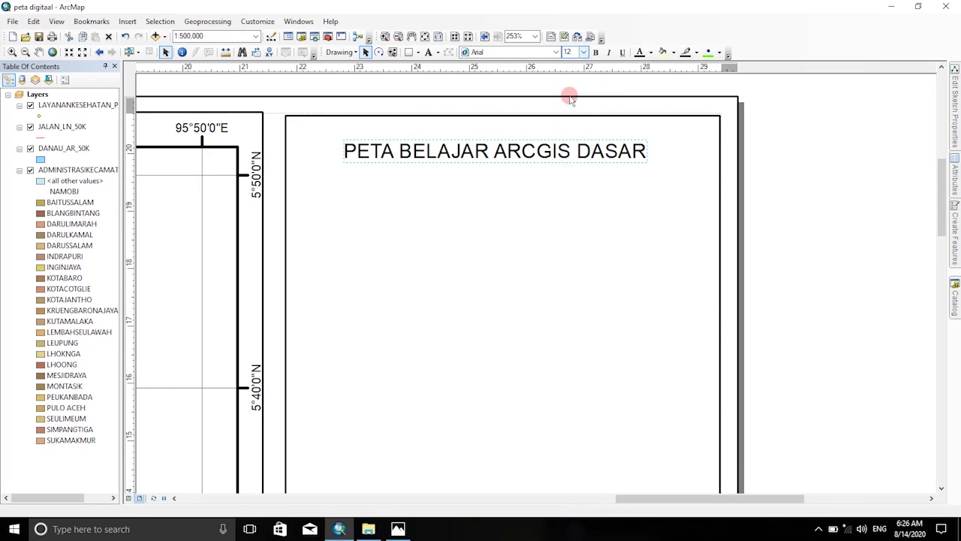
left_click_drag(558, 151, 549, 147)
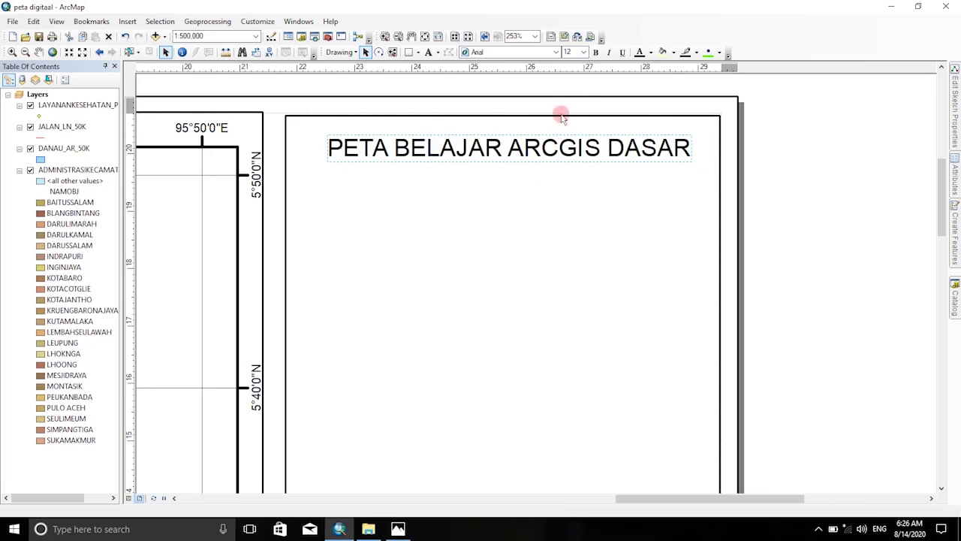
left_click(595, 53)
left_click_drag(558, 146, 553, 144)
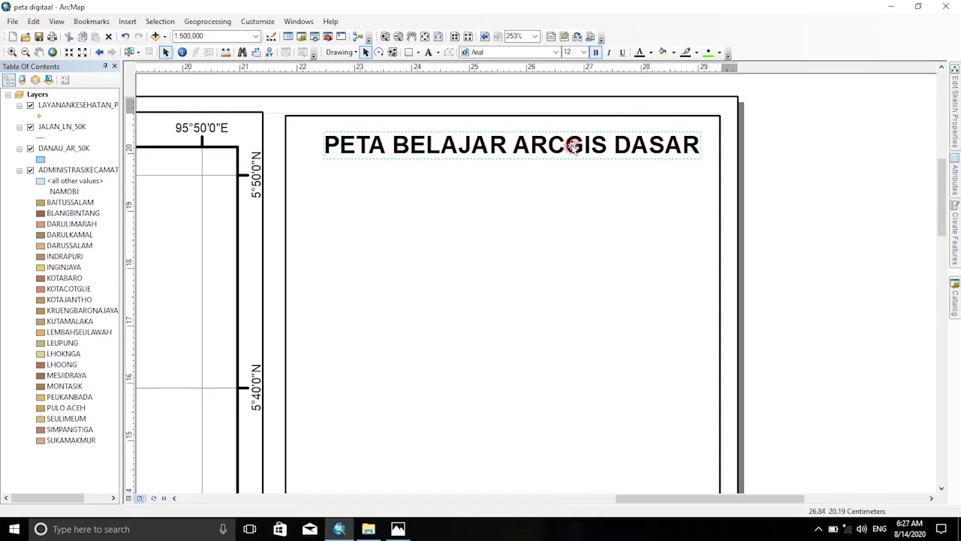
Insert the ESRI North 12 north arrow and place it centered just below the map title.
left_click(129, 22)
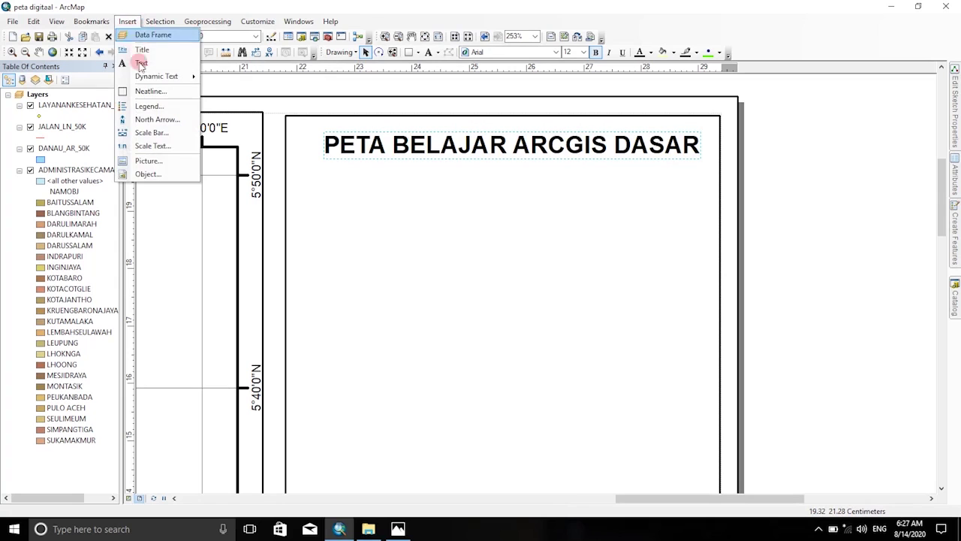
left_click(158, 120)
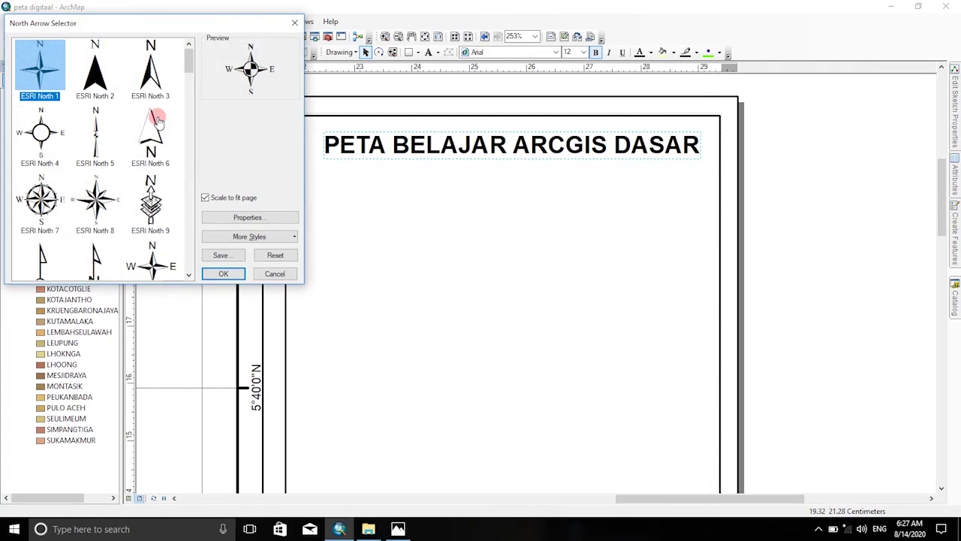
left_click(188, 276)
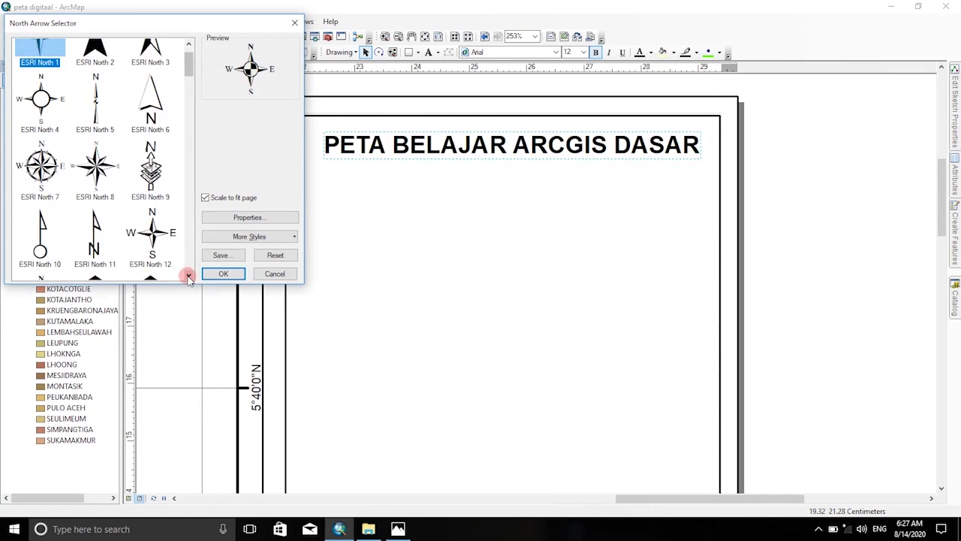
left_click(160, 237)
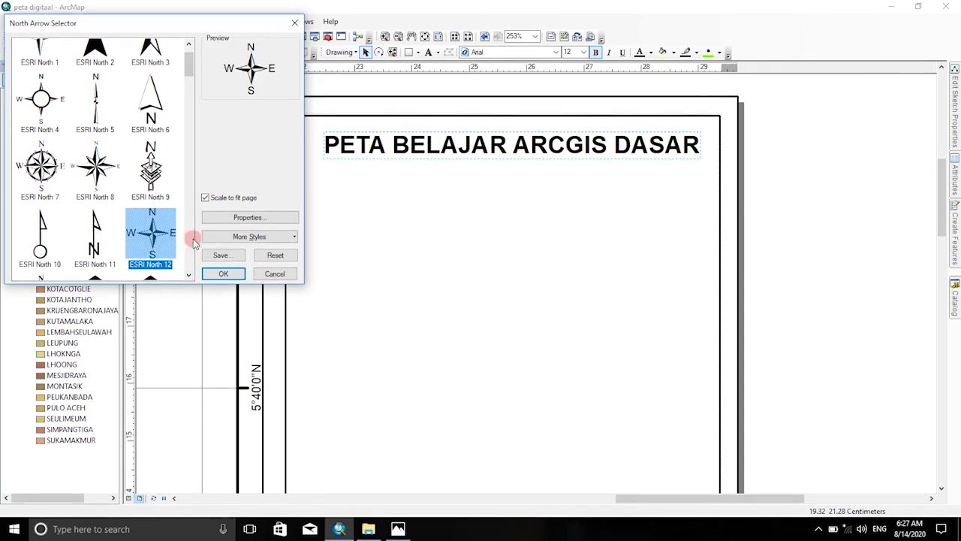
left_click(238, 274)
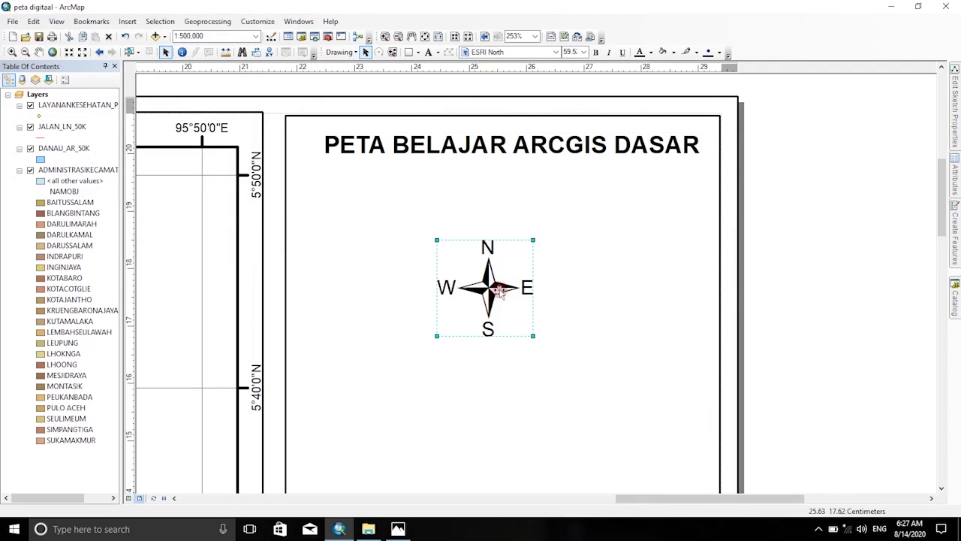
left_click_drag(494, 288, 520, 213)
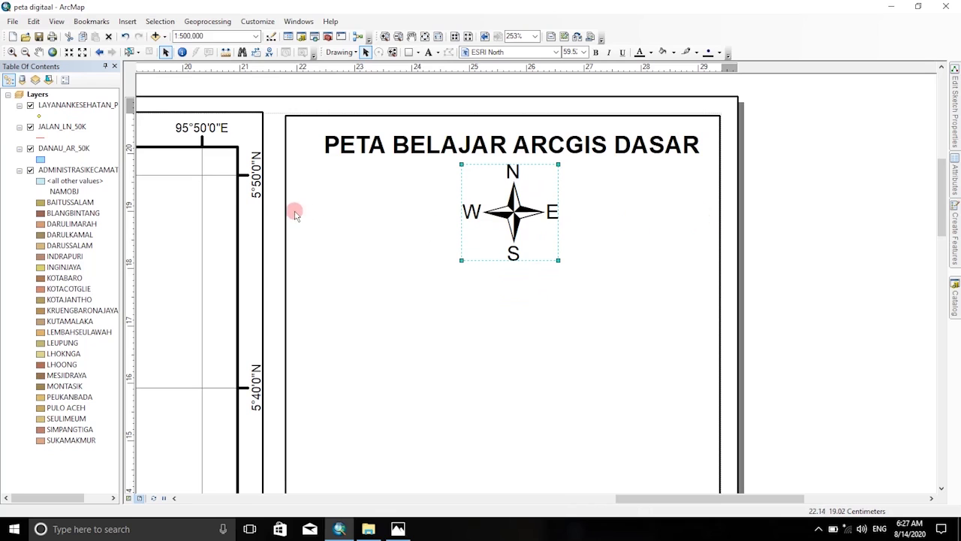
Insert scale text in the Absolute Scale style and place it centered just below the north arrow.
left_click(127, 21)
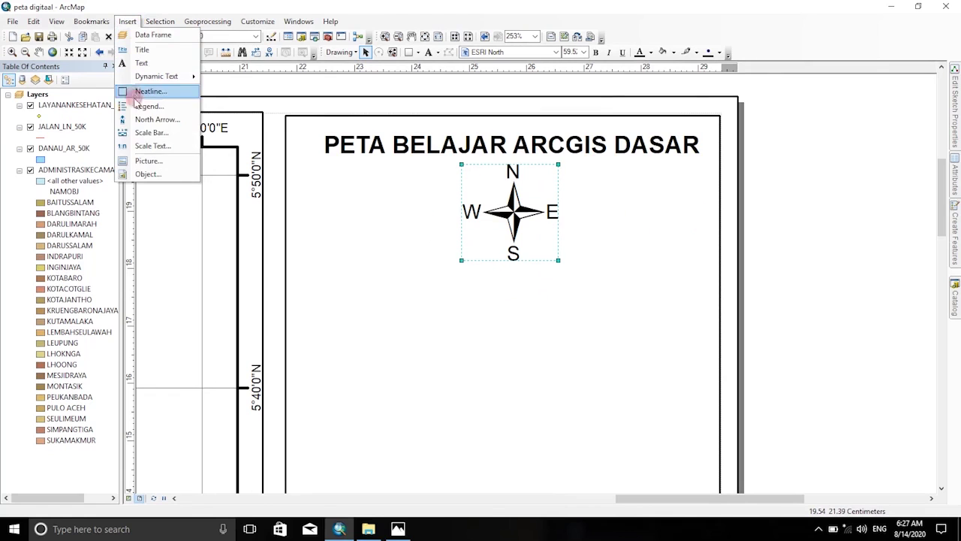
left_click(144, 147)
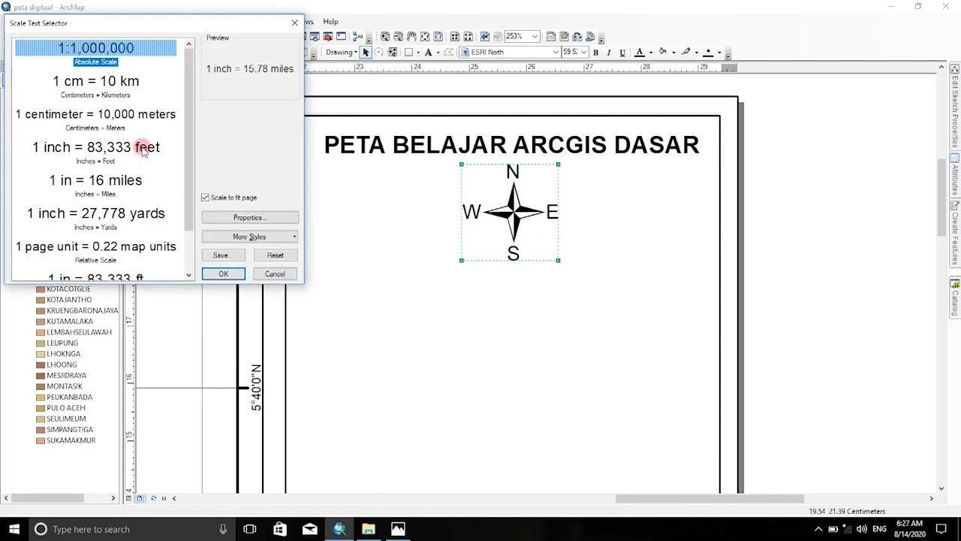
left_click(109, 47)
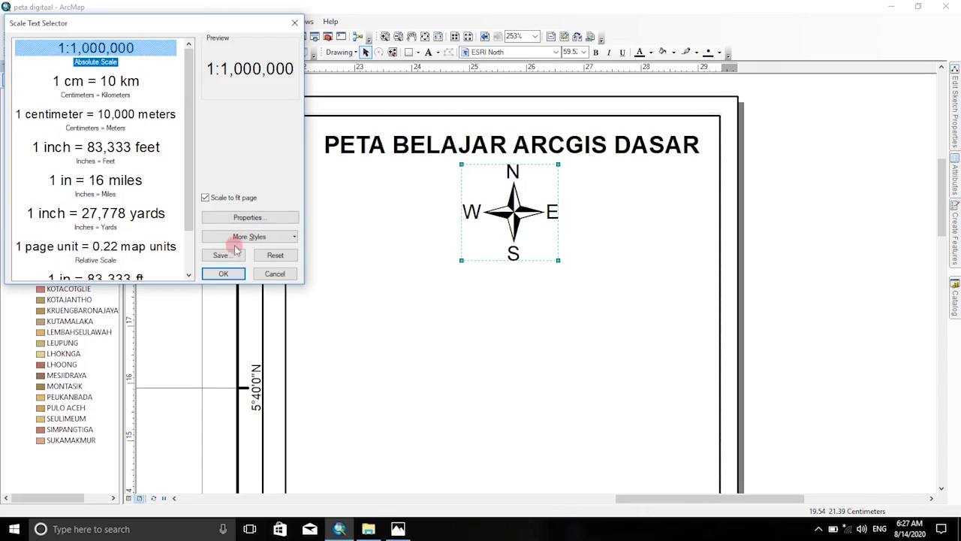
left_click(223, 274)
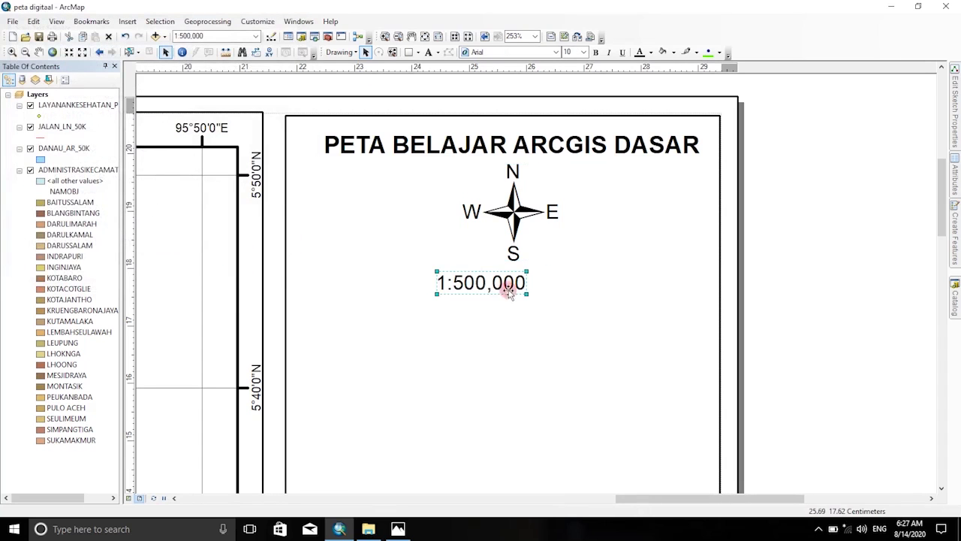
left_click_drag(490, 290, 516, 283)
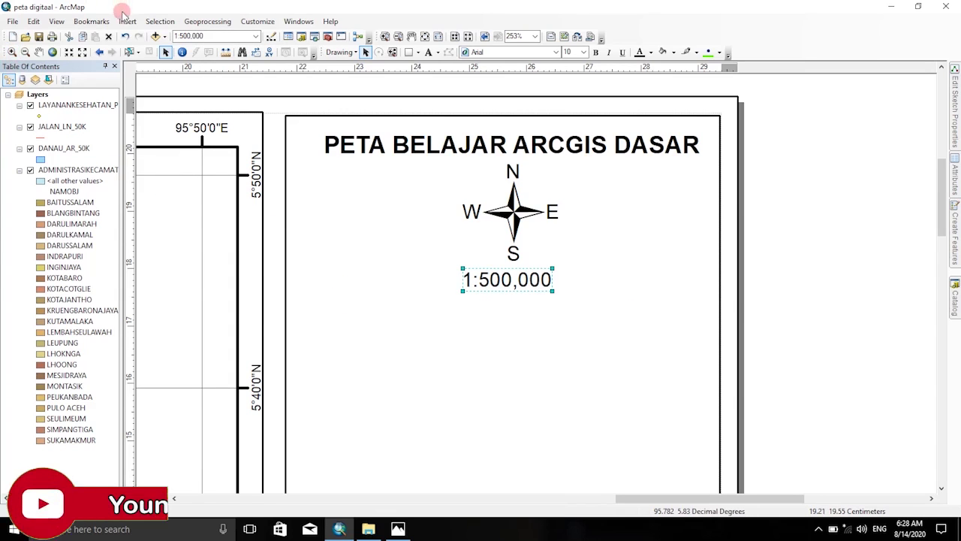
Insert an Alternating Scale Bar 1 scale bar and place it below the scale text.
left_click(126, 22)
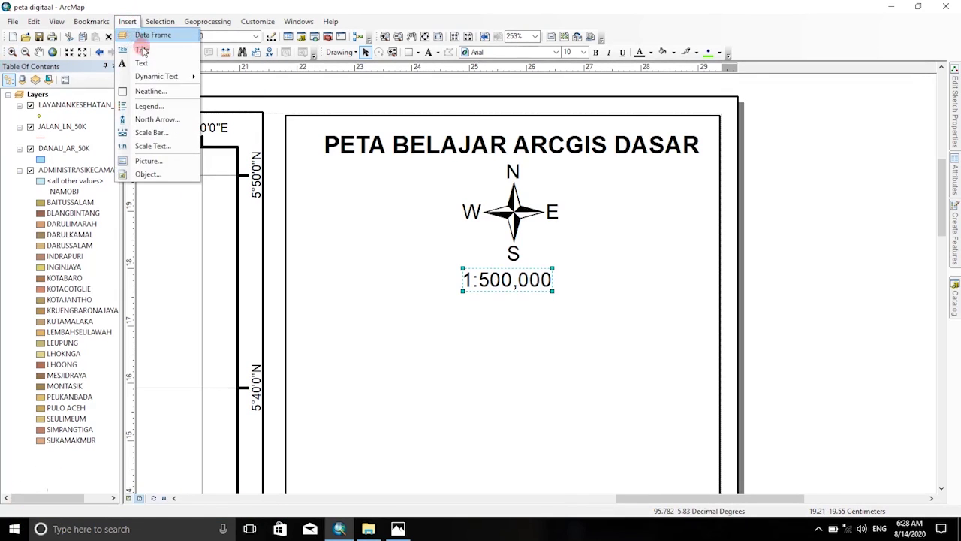
left_click(172, 136)
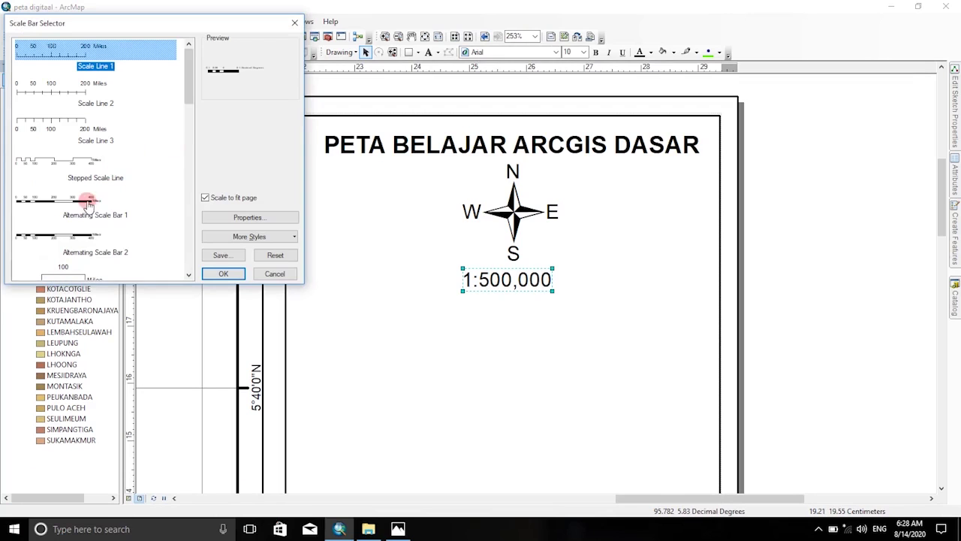
left_click(88, 203)
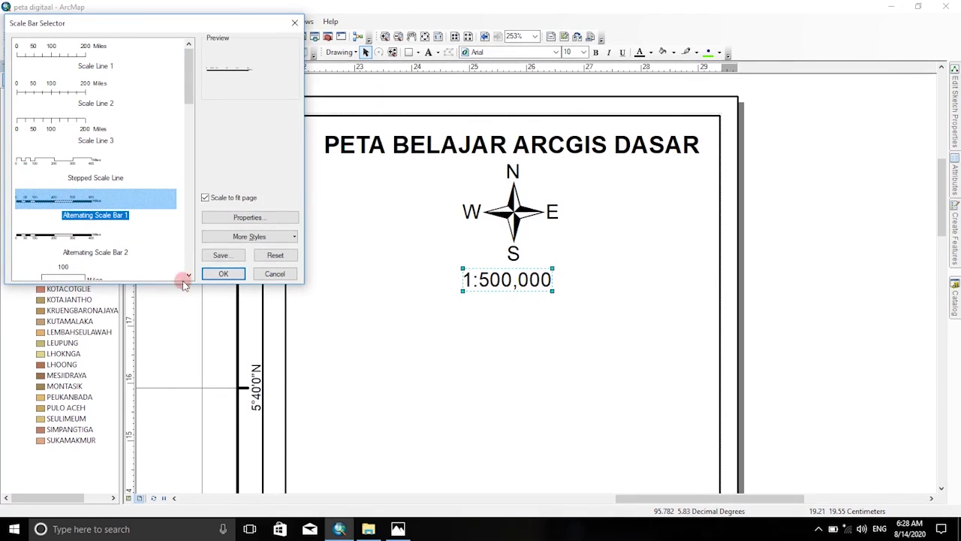
left_click(224, 273)
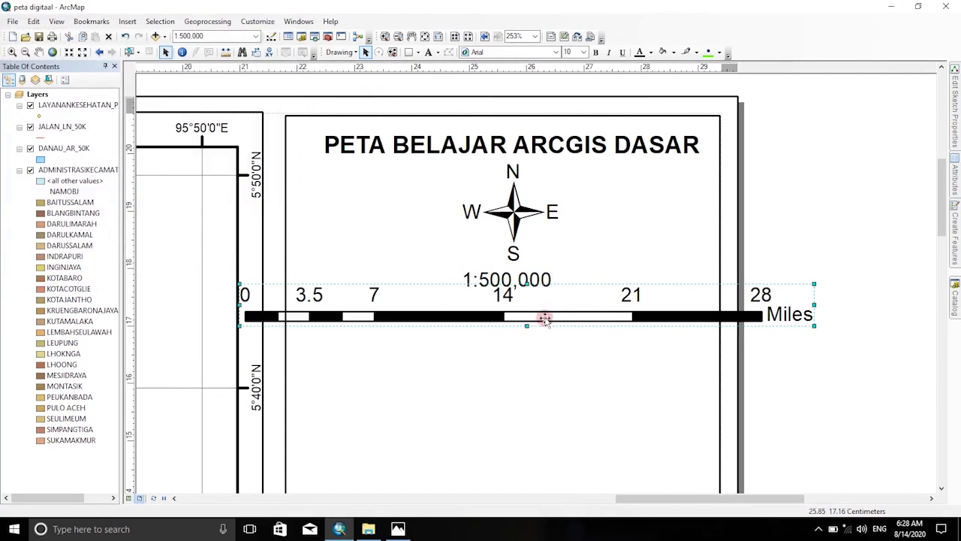
left_click_drag(583, 317, 588, 338)
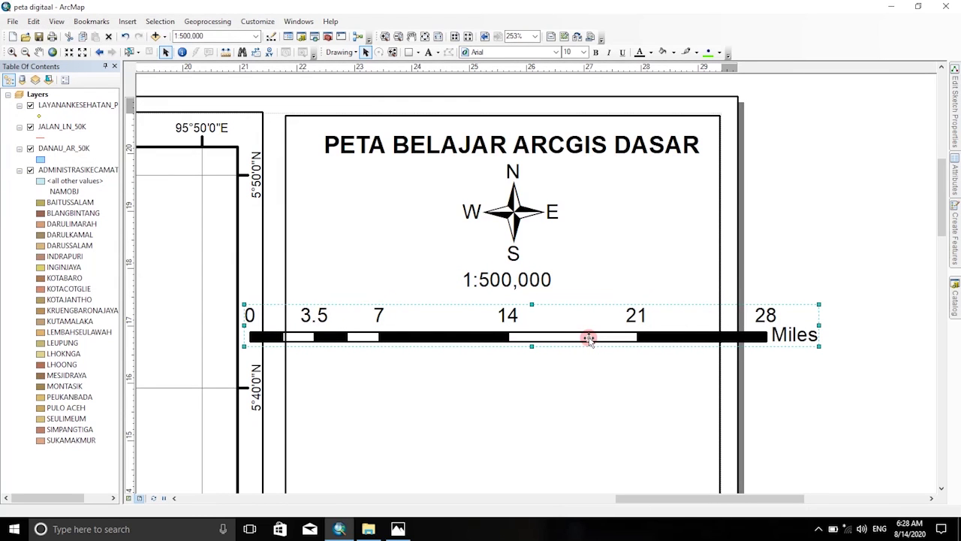
Set the scale bar's division units to Kilometers and its unit label to "Km".
right_click(572, 328)
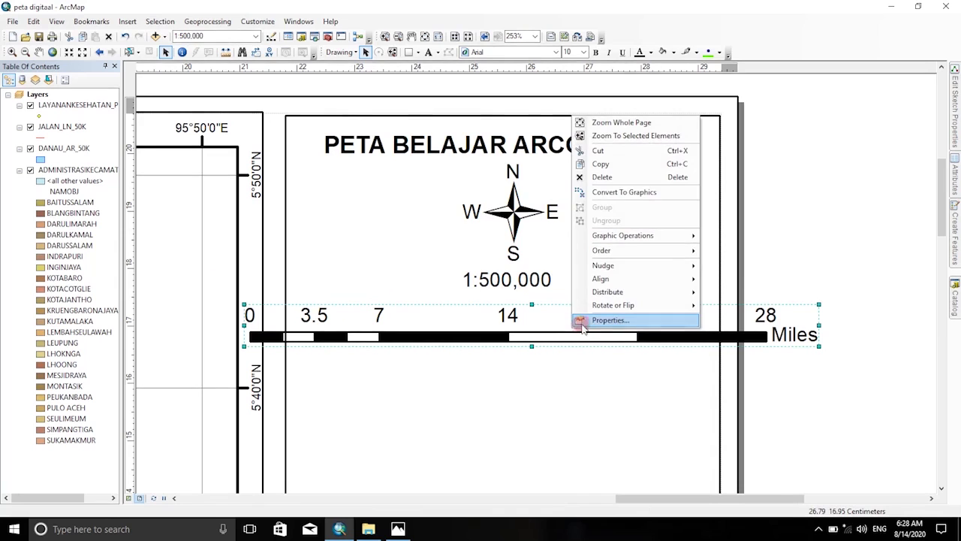
left_click(609, 320)
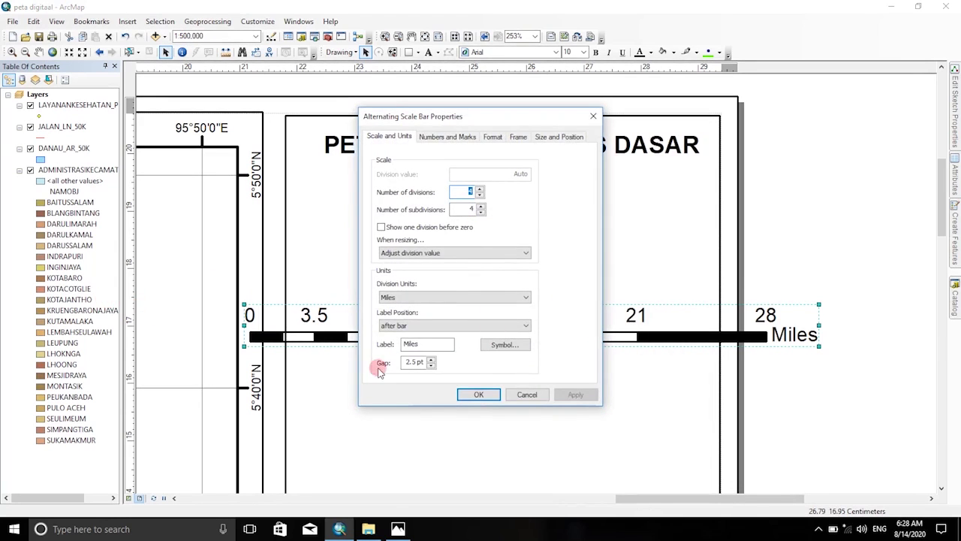
left_click(423, 298)
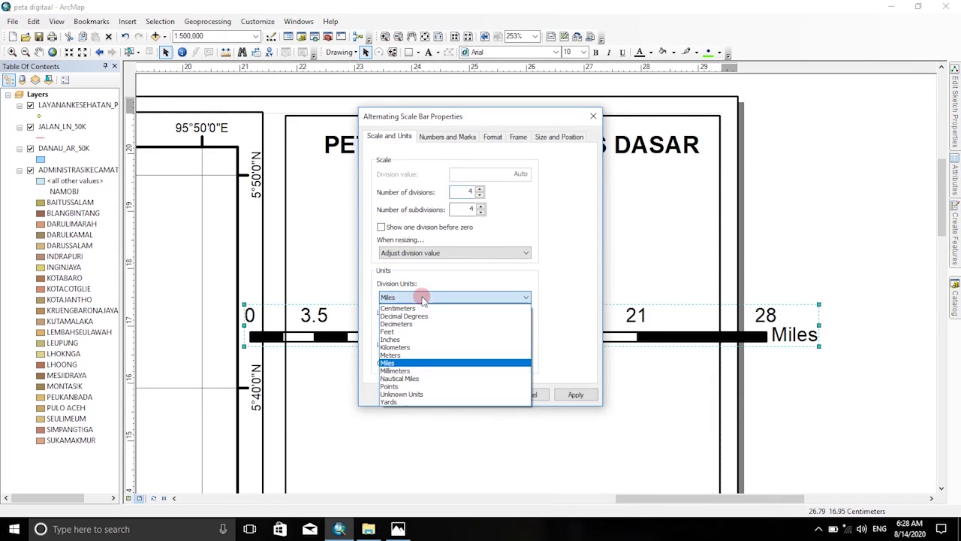
left_click(392, 347)
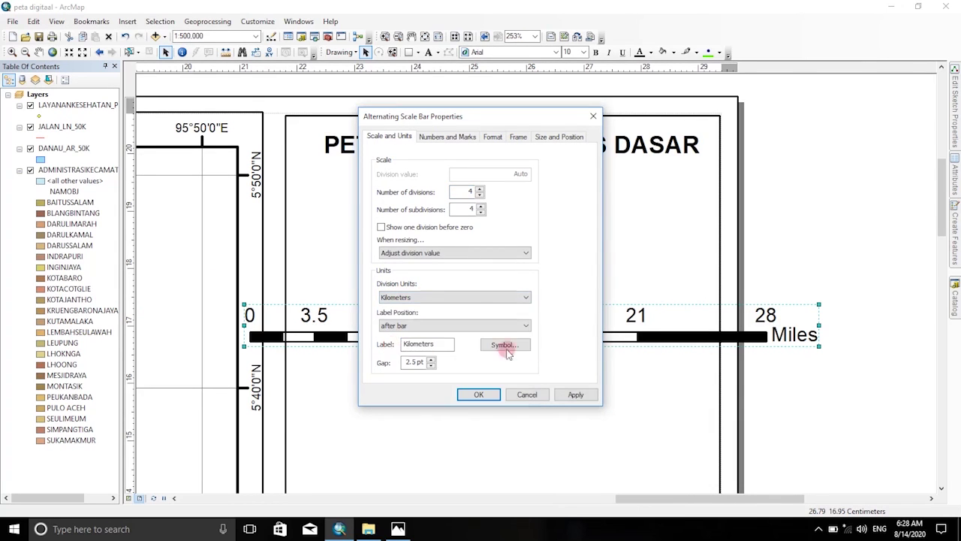
left_click_drag(415, 343, 388, 347)
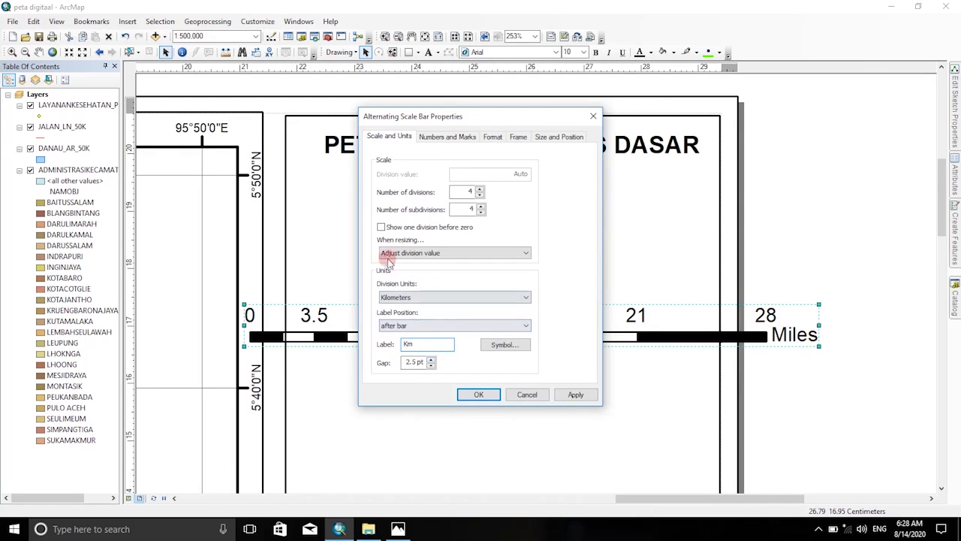
Make the scale bar adjust its width when resizing, with 1 division and 5 subdivisions, and apply the settings.
left_click(442, 254)
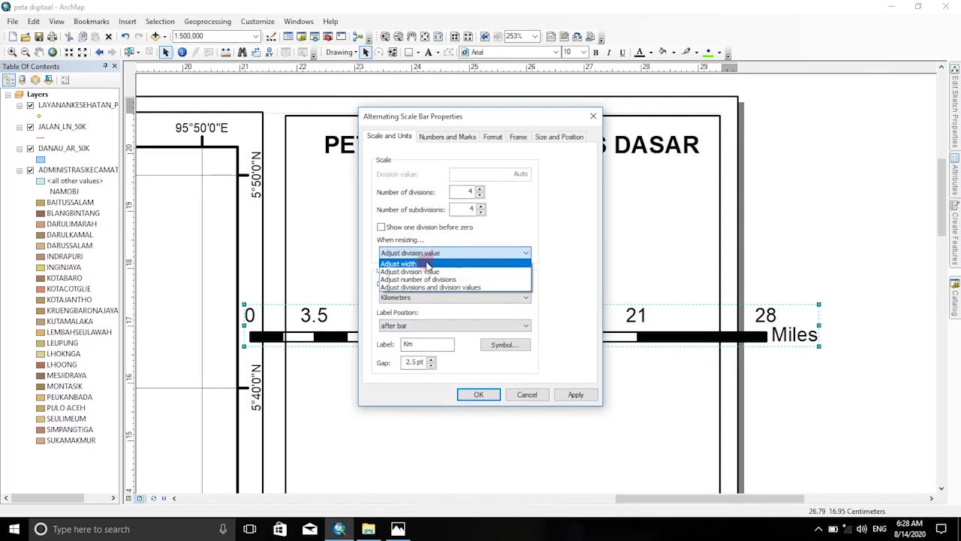
left_click(424, 264)
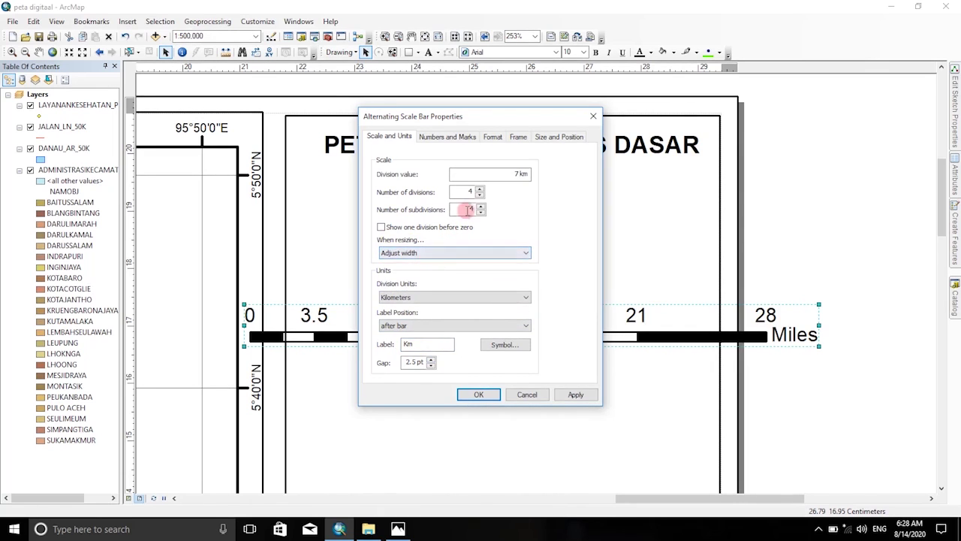
left_click(480, 190)
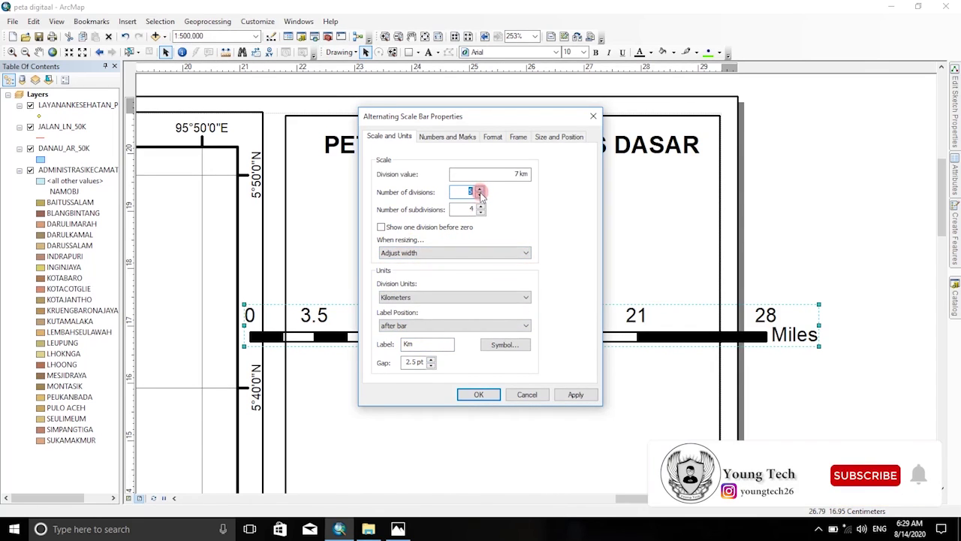
left_click(480, 196)
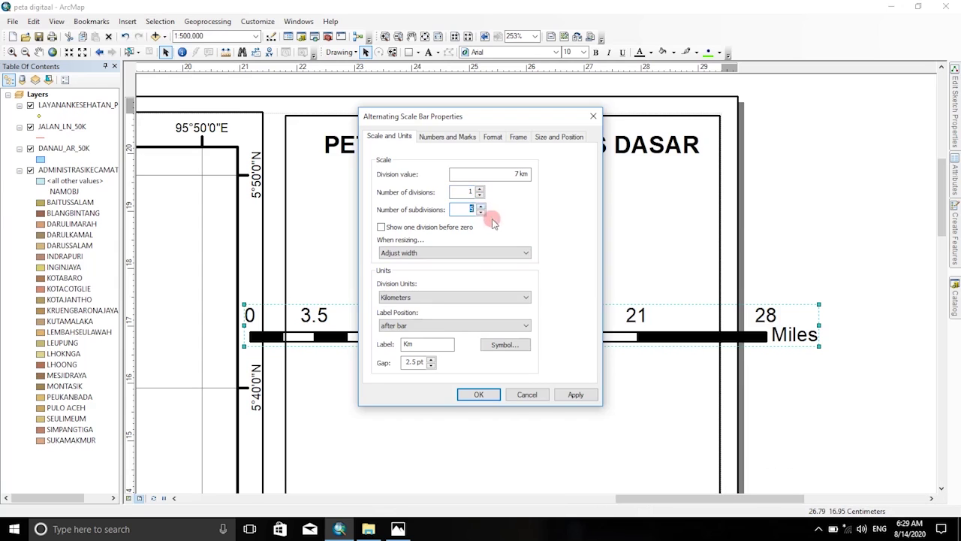
left_click(575, 395)
Try a scale bar division value of 20 km, replace it with 30 km and apply it.
left_click_drag(524, 127, 676, 154)
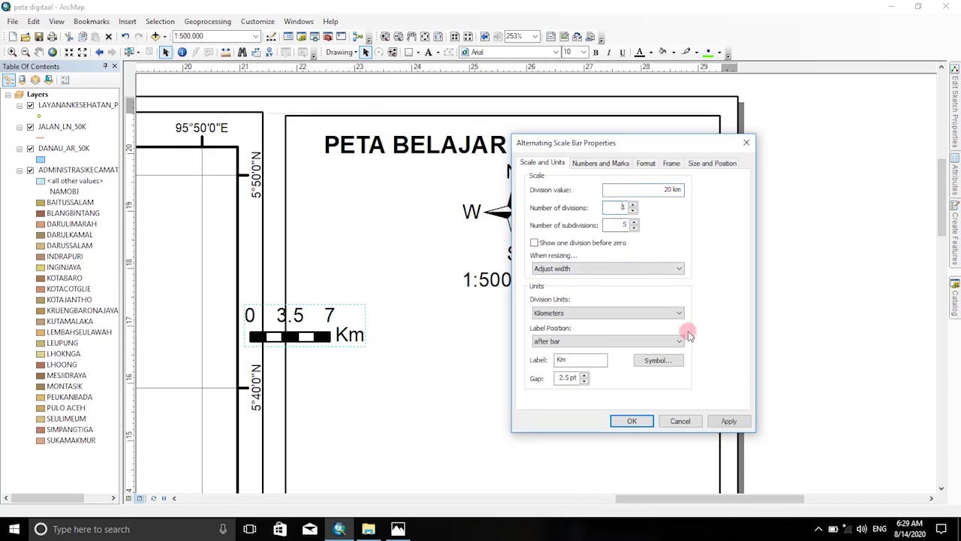
left_click(723, 421)
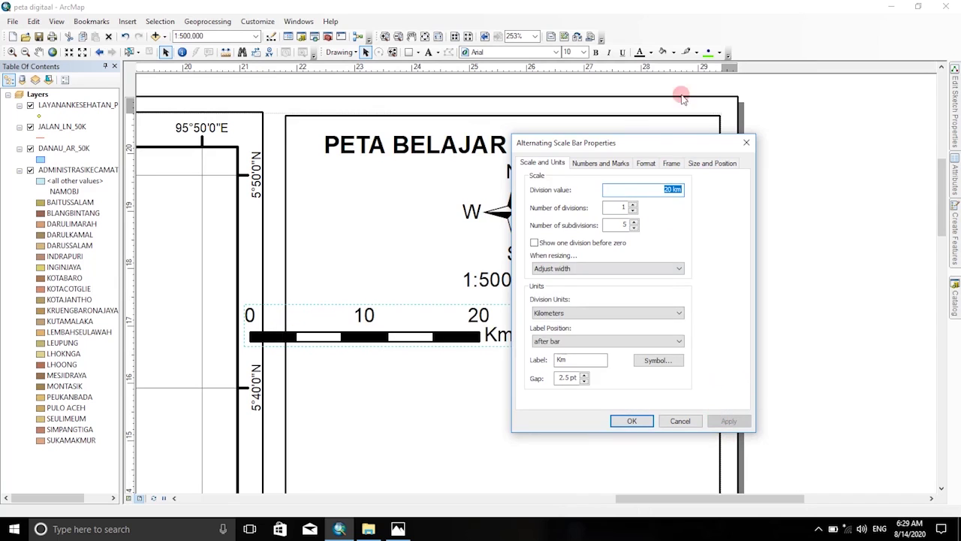
left_click_drag(686, 146, 774, 143)
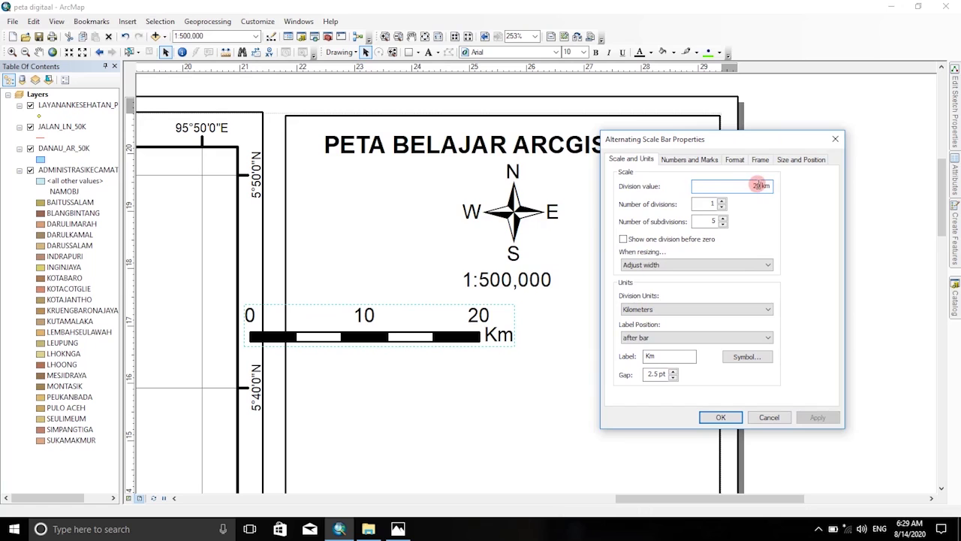
double_click(757, 185)
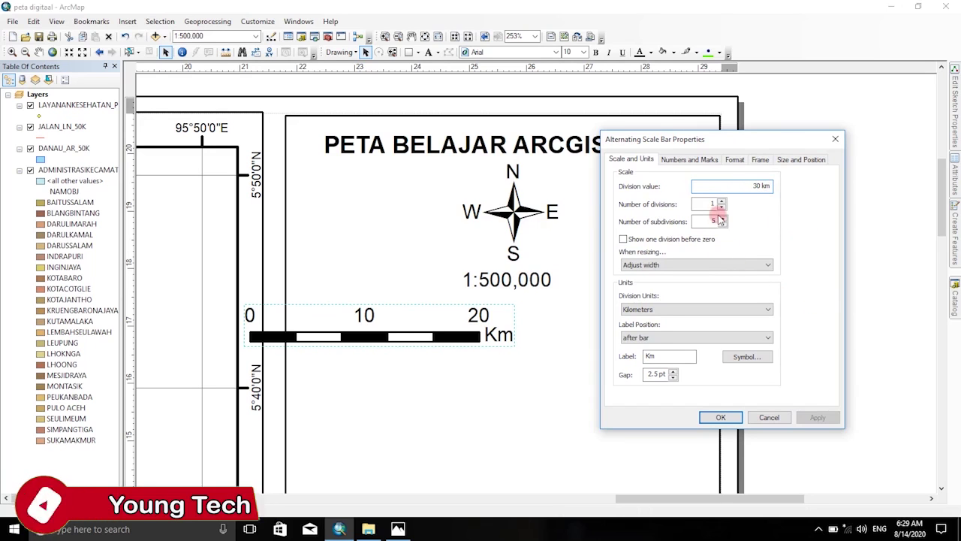
left_click(817, 417)
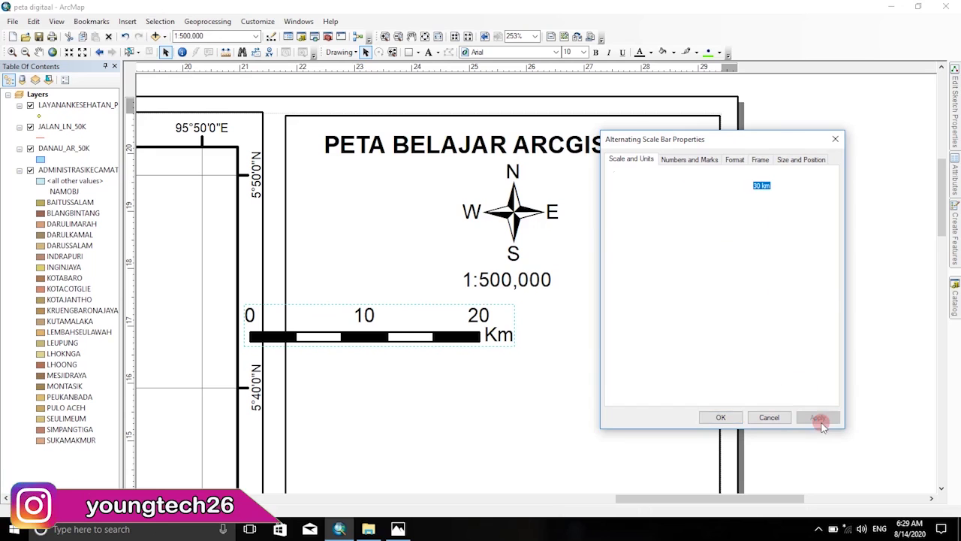
left_click_drag(770, 140, 856, 218)
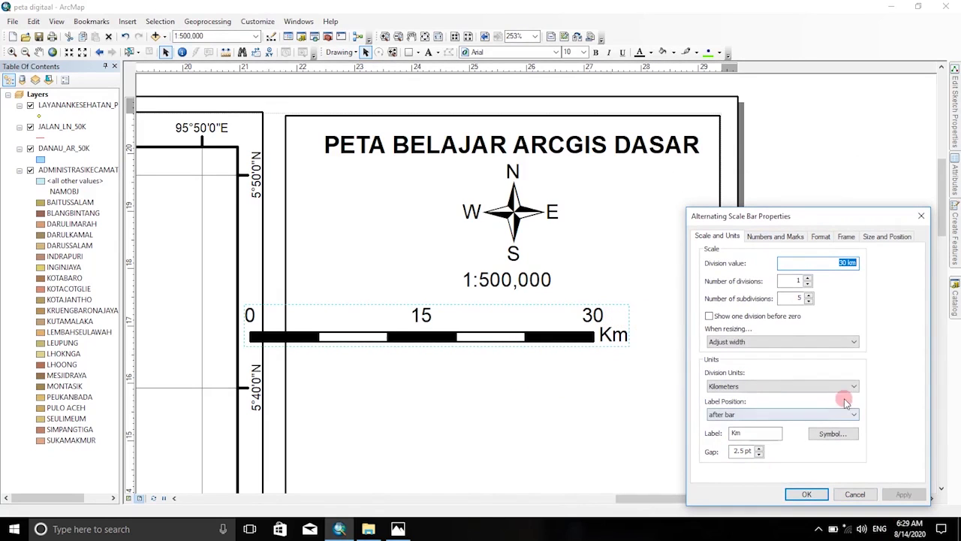
Position the scale bar's unit label after labels and center the bar inside the side frame below the scale text.
left_click(723, 414)
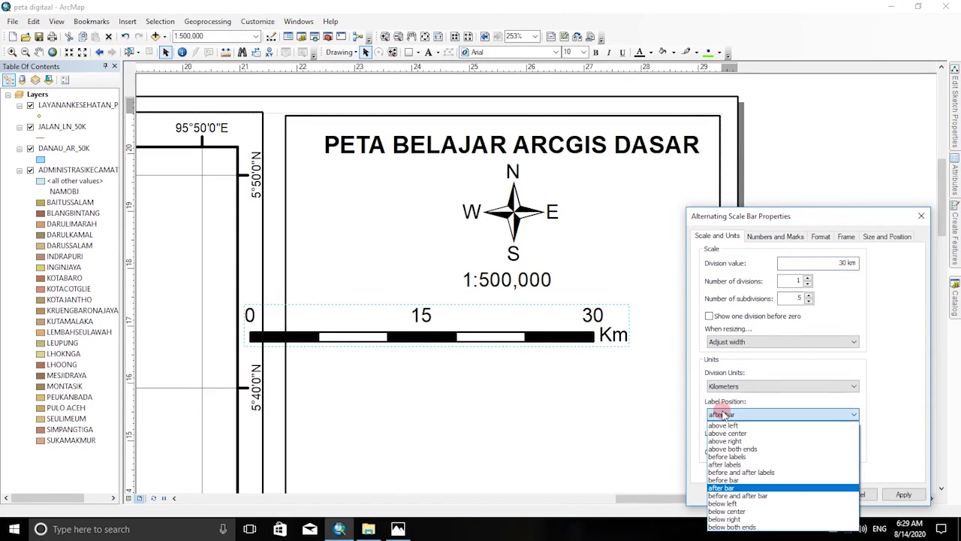
left_click(739, 466)
left_click(895, 496)
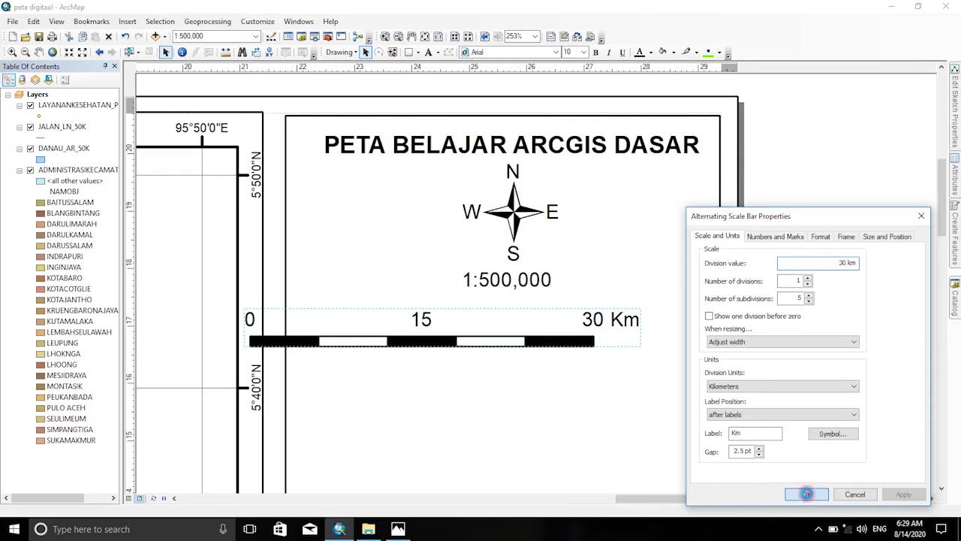
left_click(806, 494)
left_click_drag(465, 338, 527, 325)
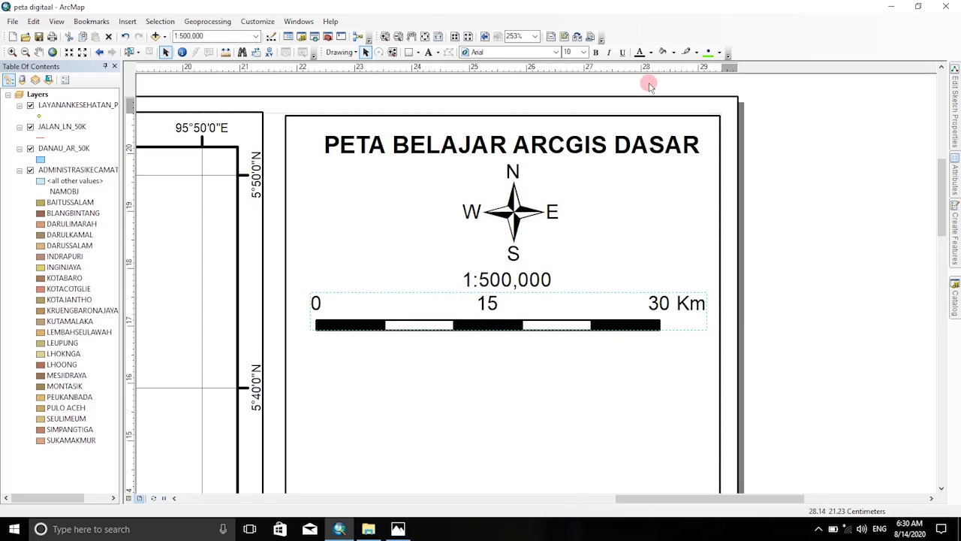
Add the text "0" beneath the zero end of the scale bar.
left_click(431, 53)
left_click(315, 346)
key("Return")
key("BackSpace")
key("BackSpace")
key("BackSpace")
key("BackSpace")
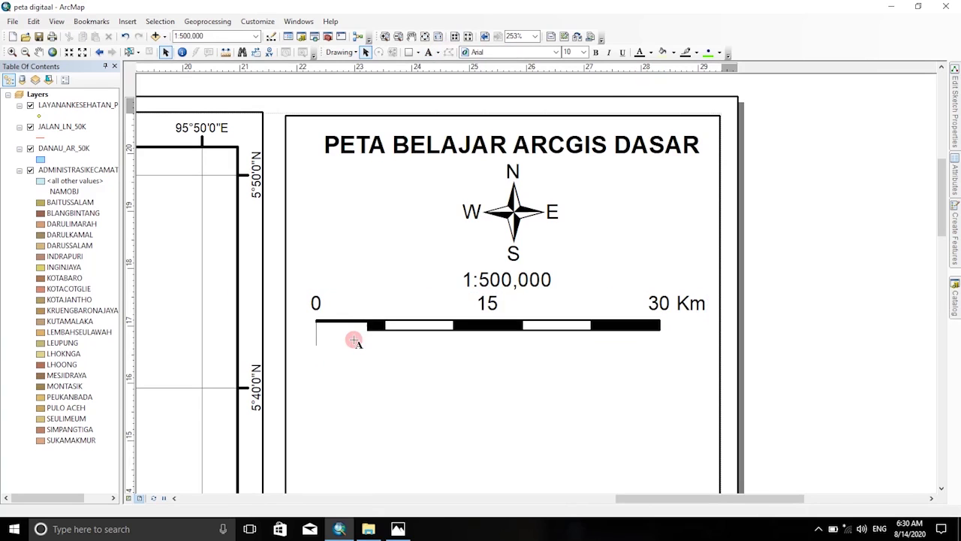
type("0")
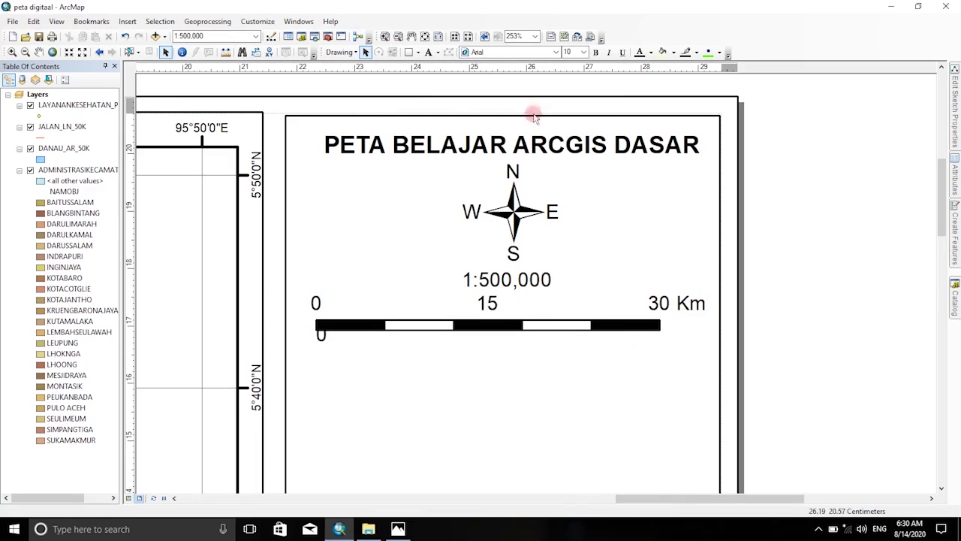
Add the text "5 Cm" beneath the 30 Km end of the scale bar and align it and the lower "0" just below the bar.
left_click(430, 54)
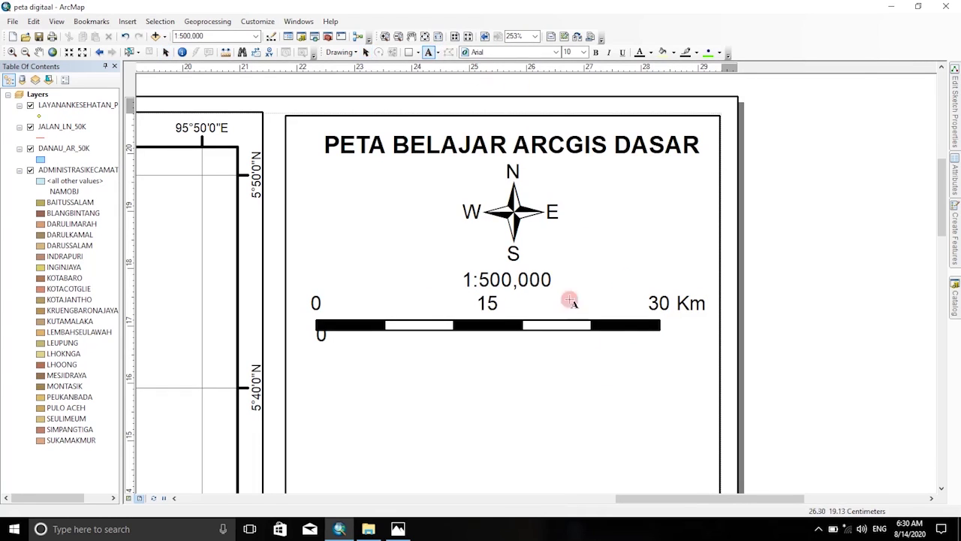
left_click(659, 347)
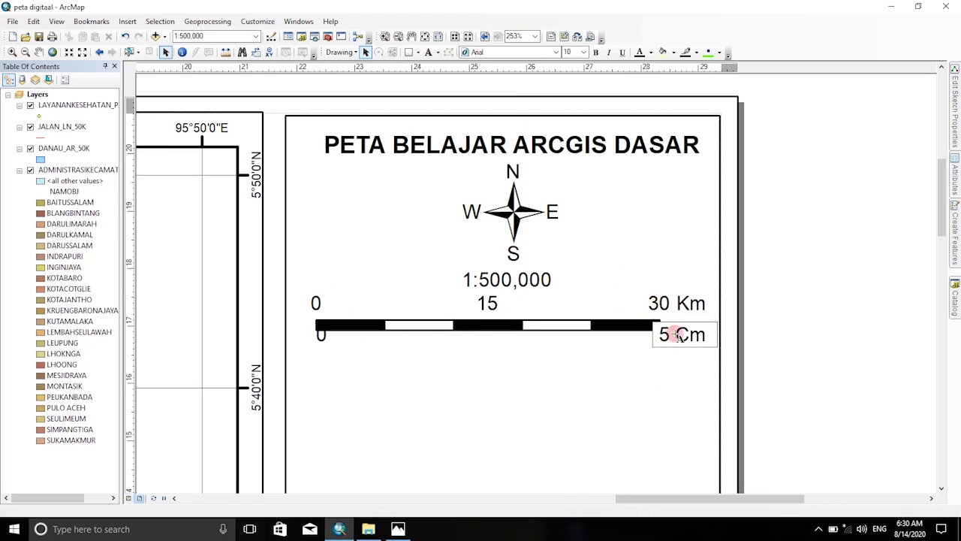
left_click(689, 333)
left_click_drag(689, 333, 678, 348)
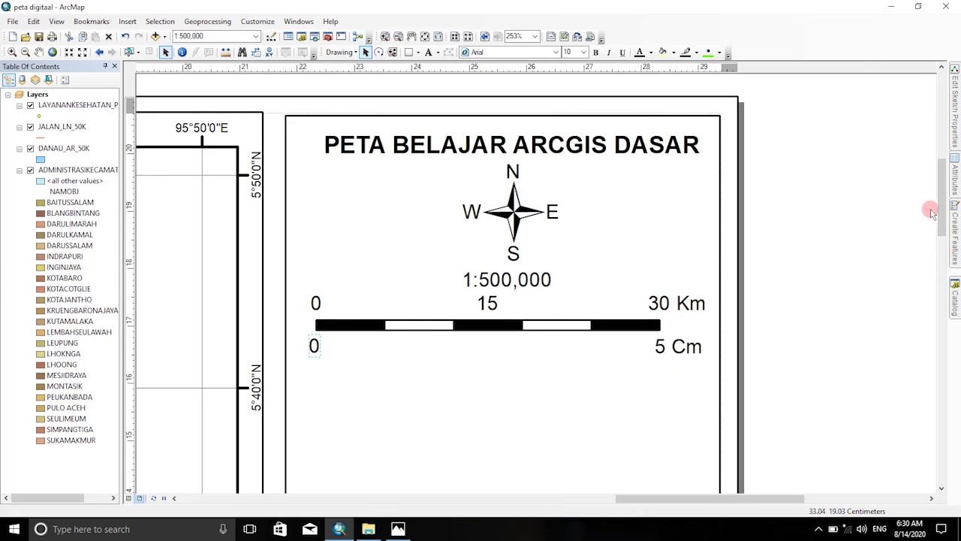
left_click_drag(944, 203, 944, 237)
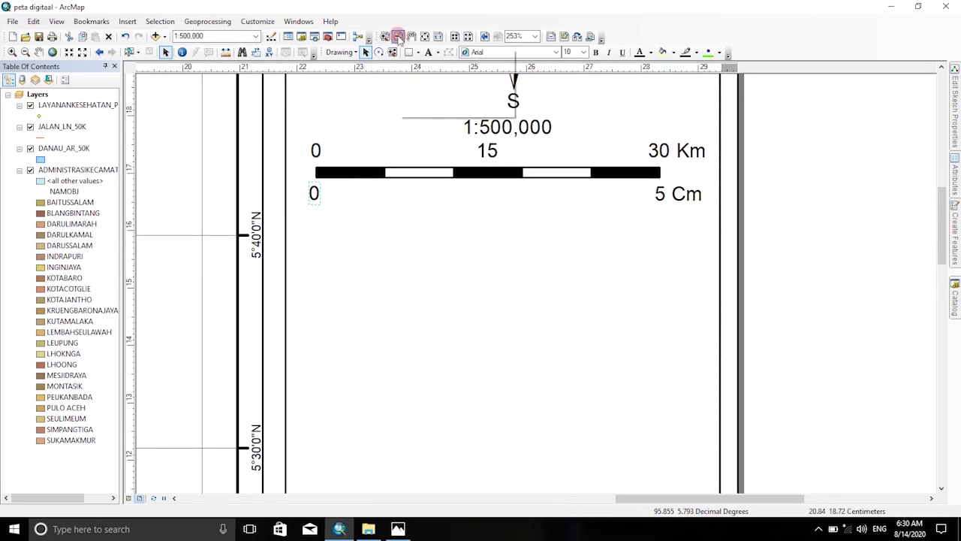
left_click_drag(260, 138, 726, 487)
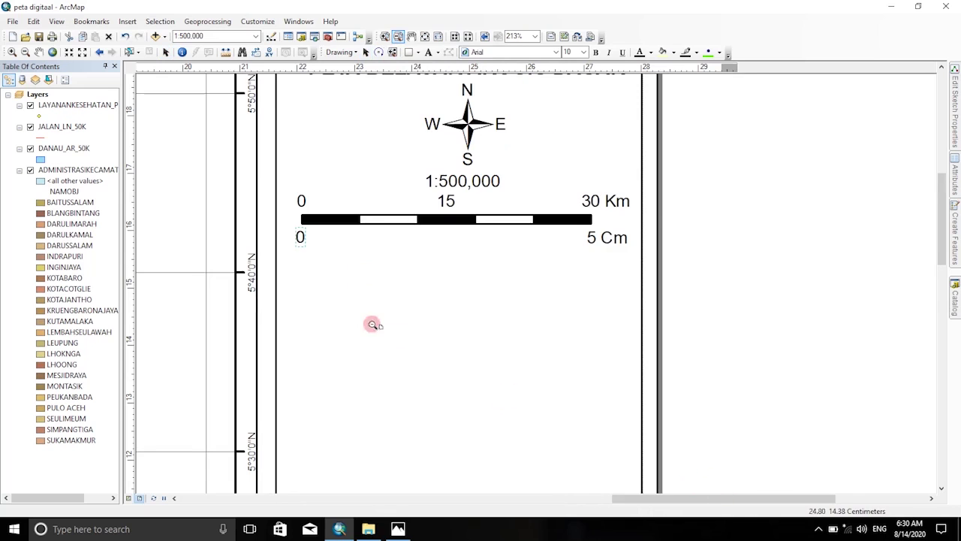
Draw a rectangle about 7.17 cm wide and 9.55 cm high inside the side frame, just below the scale bar.
scroll(944, 248, "down", 2)
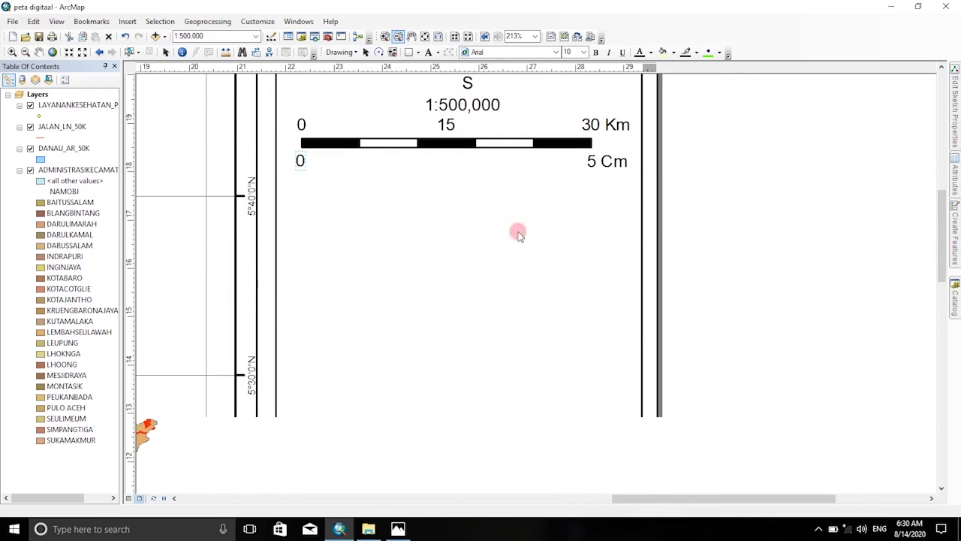
left_click_drag(286, 143, 601, 471)
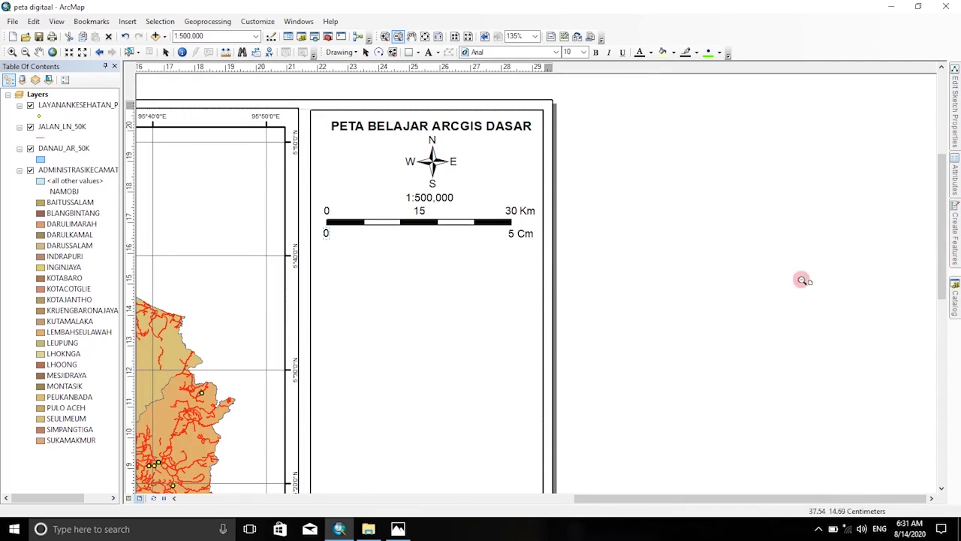
left_click_drag(946, 275, 945, 304)
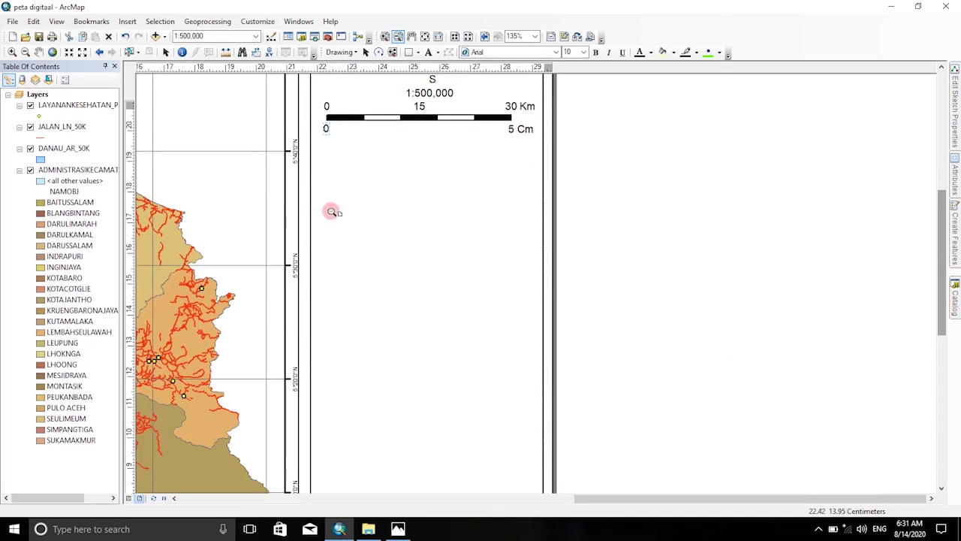
left_click_drag(515, 350, 577, 434)
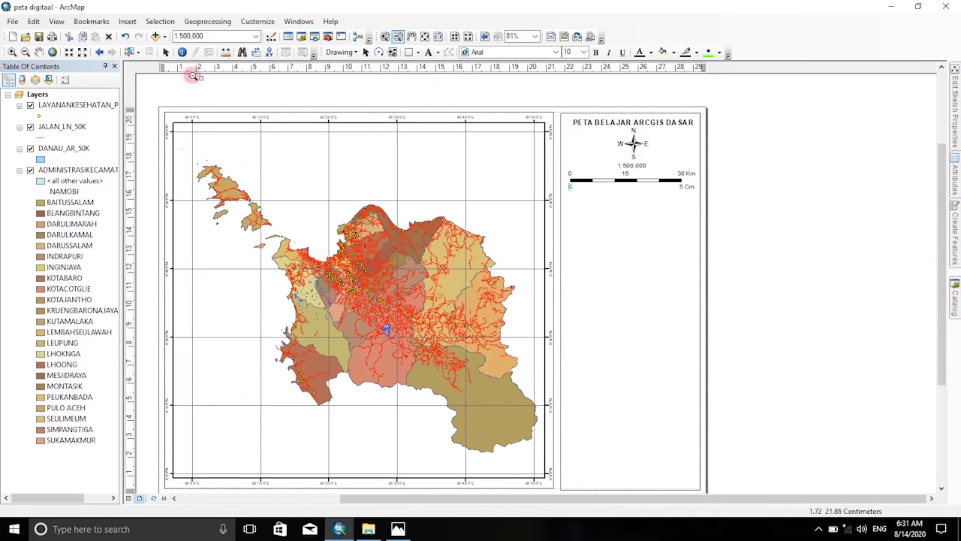
left_click(410, 53)
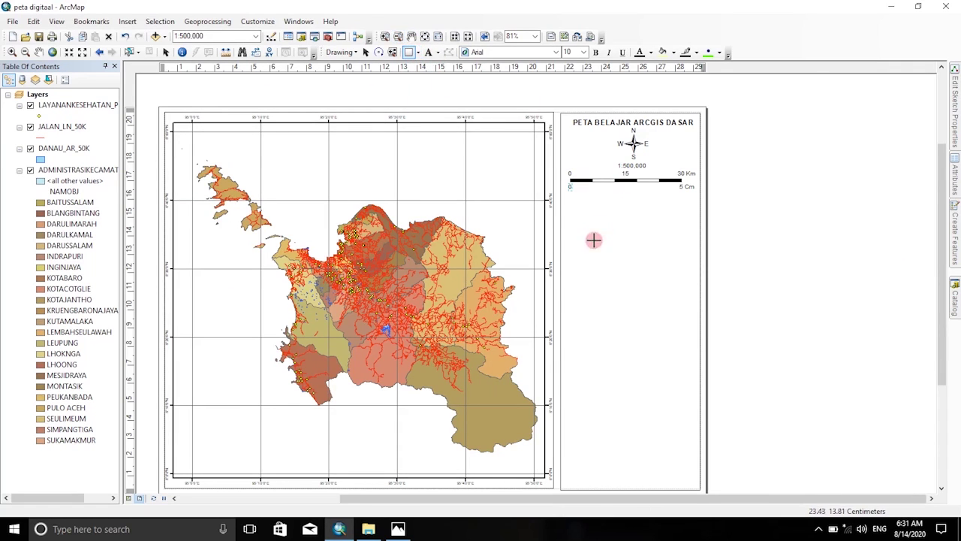
left_click_drag(563, 194, 697, 371)
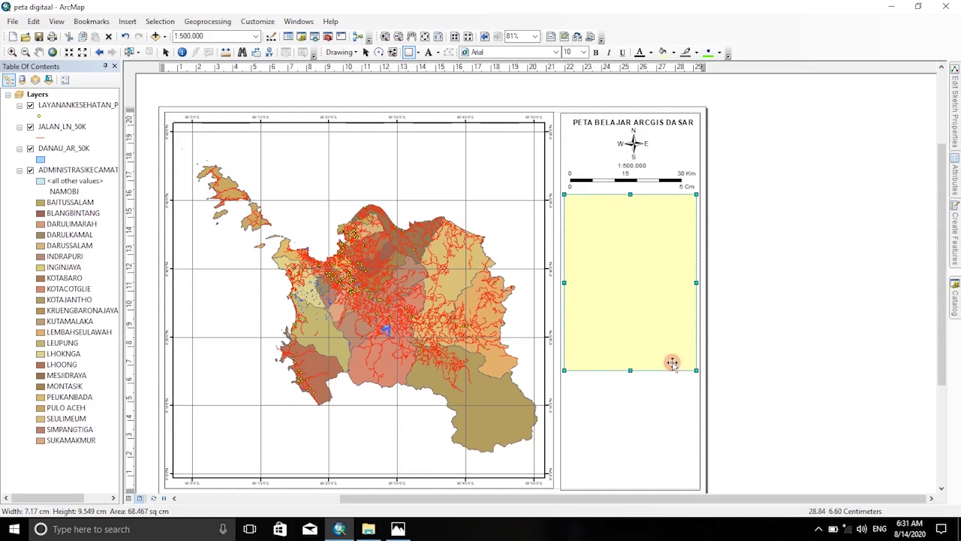
Give the new rectangle below the scale bar no fill color and a black outline, and apply the changes.
double_click(630, 277)
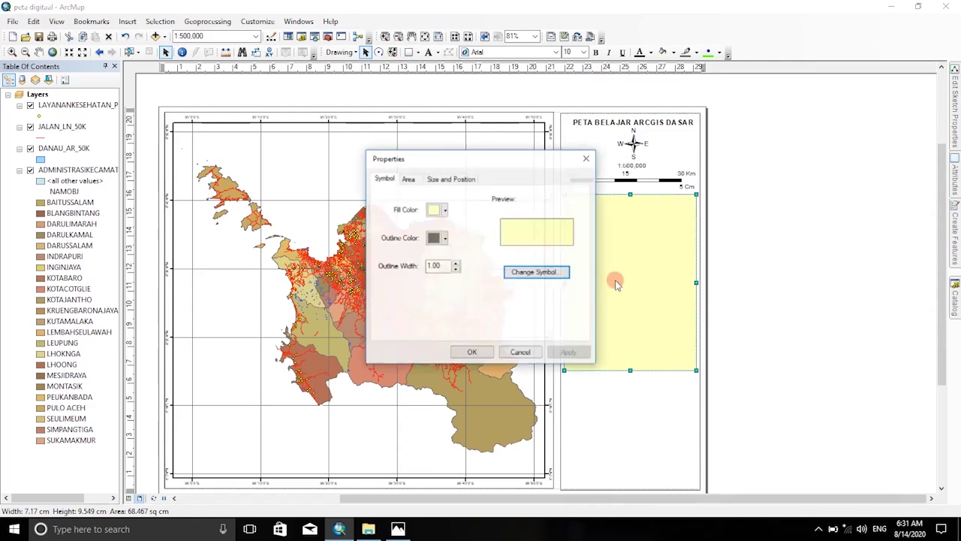
left_click(438, 210)
left_click(440, 227)
left_click(442, 238)
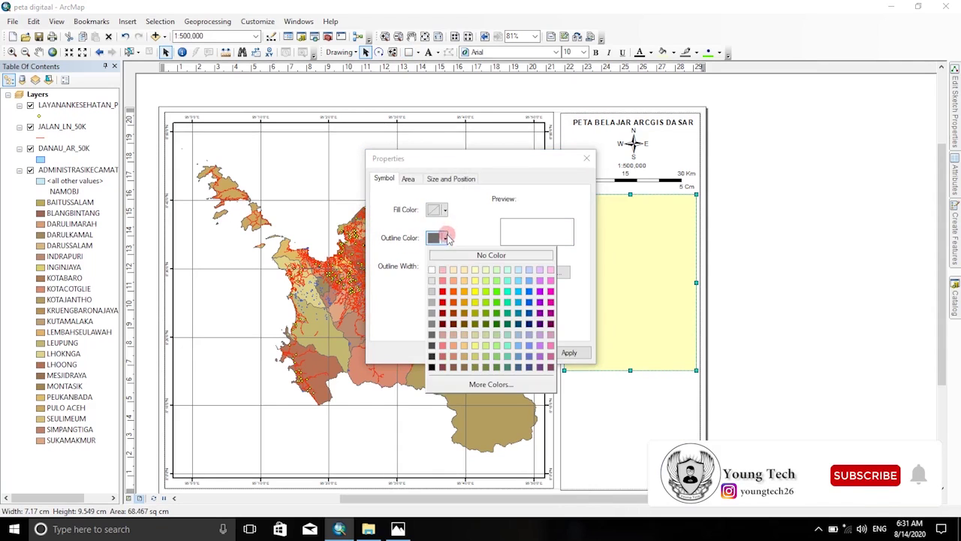
left_click(434, 367)
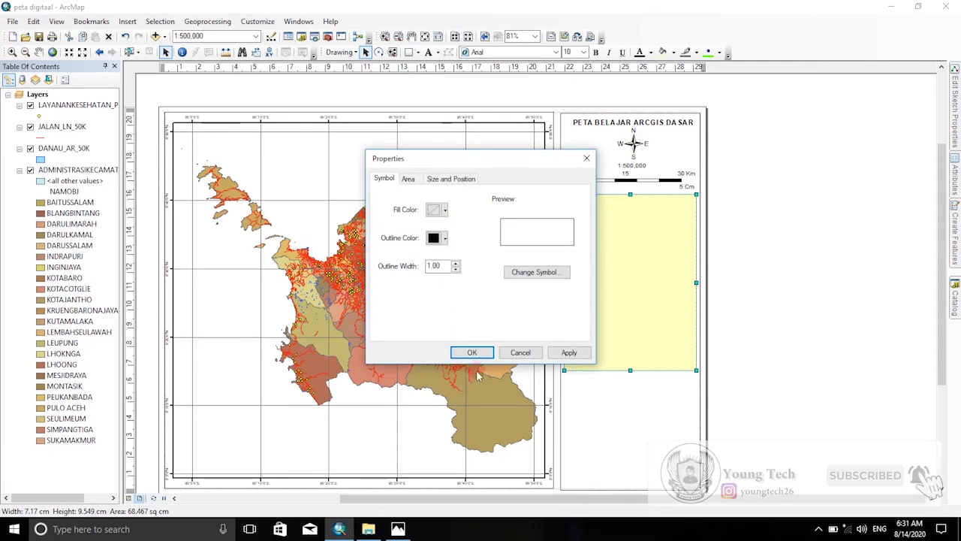
left_click(570, 353)
left_click(471, 352)
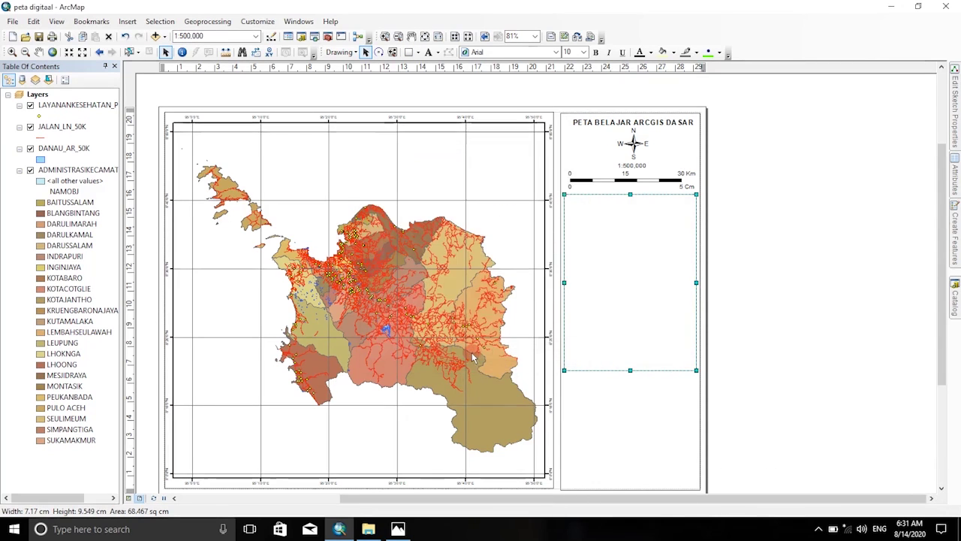
left_click(781, 319)
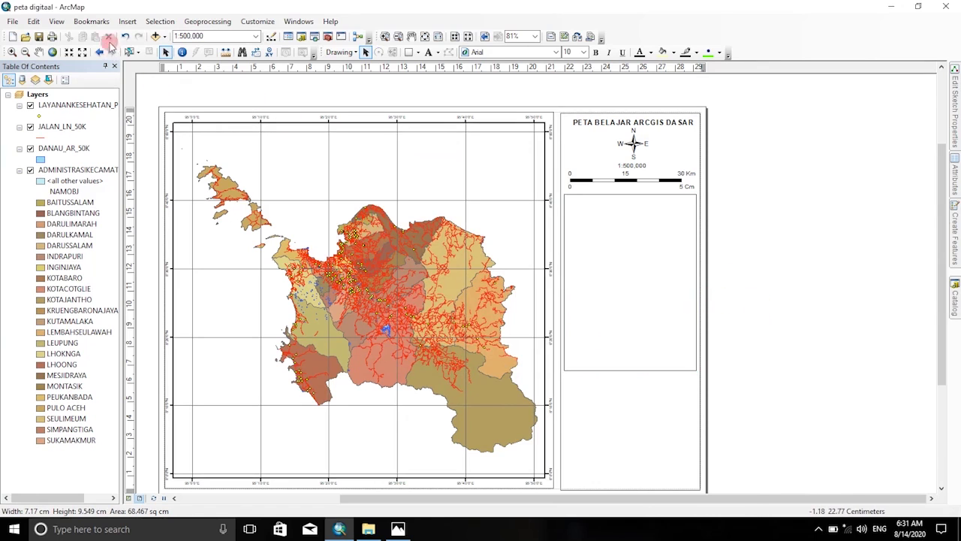
Insert a one-column legend covering all four map layers, accepting the default title, frame, patch and spacing settings.
left_click(127, 22)
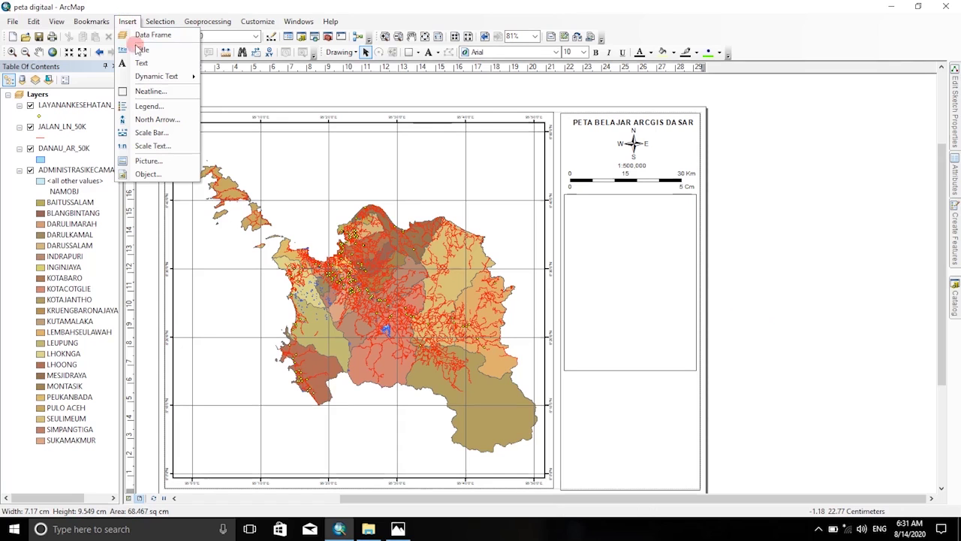
left_click(157, 106)
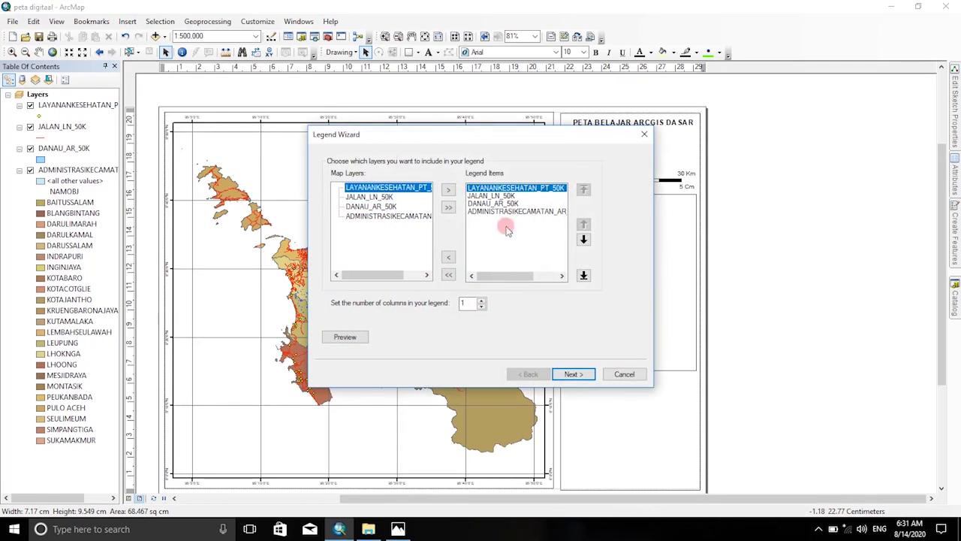
left_click(575, 374)
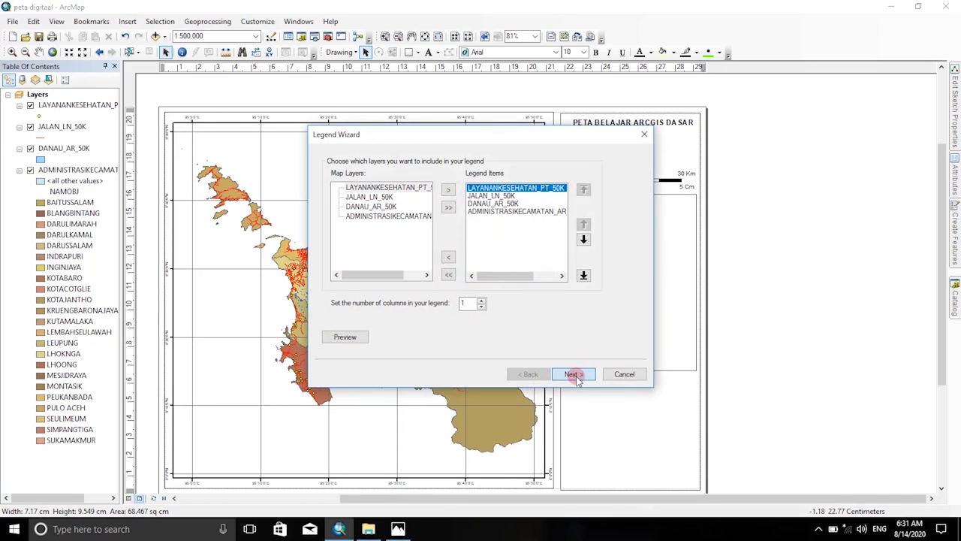
left_click(574, 374)
left_click(574, 374)
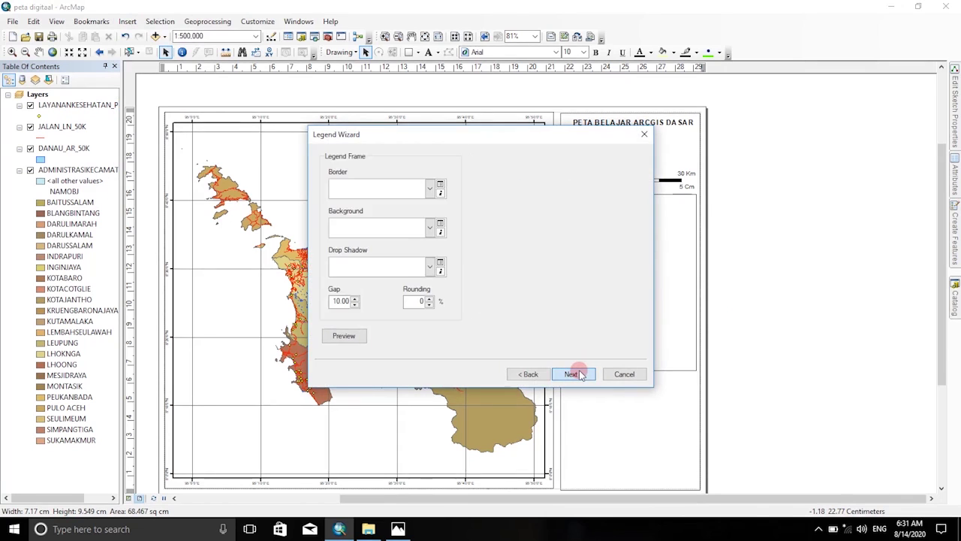
left_click(575, 374)
left_click(575, 374)
left_click(575, 372)
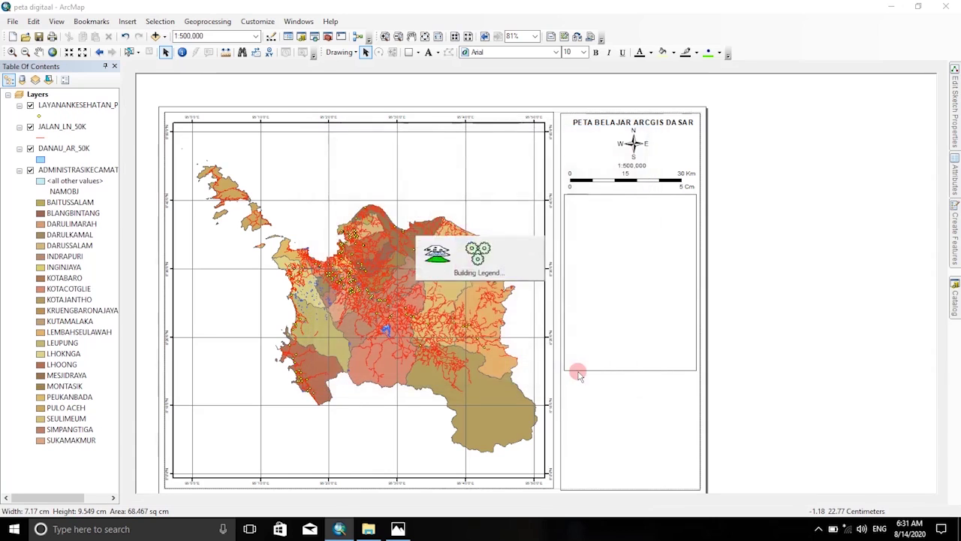
Move the legend into the rectangle below the scale bar and shrink it to fit the rectangle's height.
left_click_drag(483, 133, 530, 274)
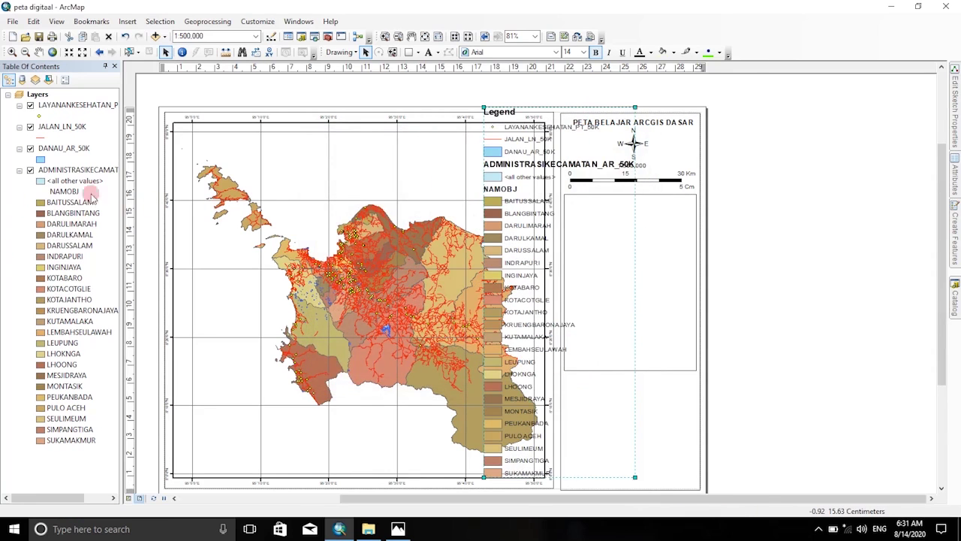
left_click_drag(553, 260, 595, 237)
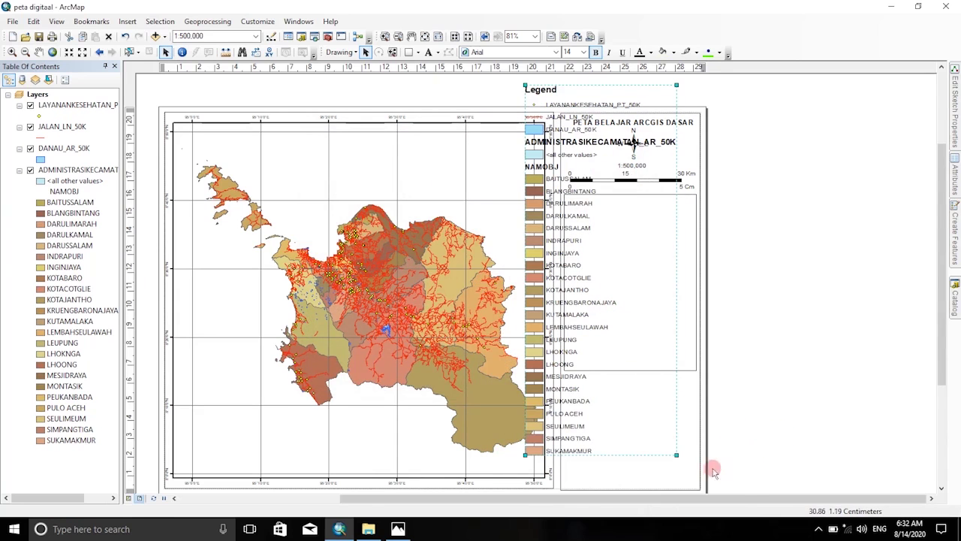
left_click_drag(675, 455, 585, 328)
left_click_drag(562, 208, 583, 280)
left_click_drag(584, 287, 589, 295)
left_click_drag(644, 385, 594, 295)
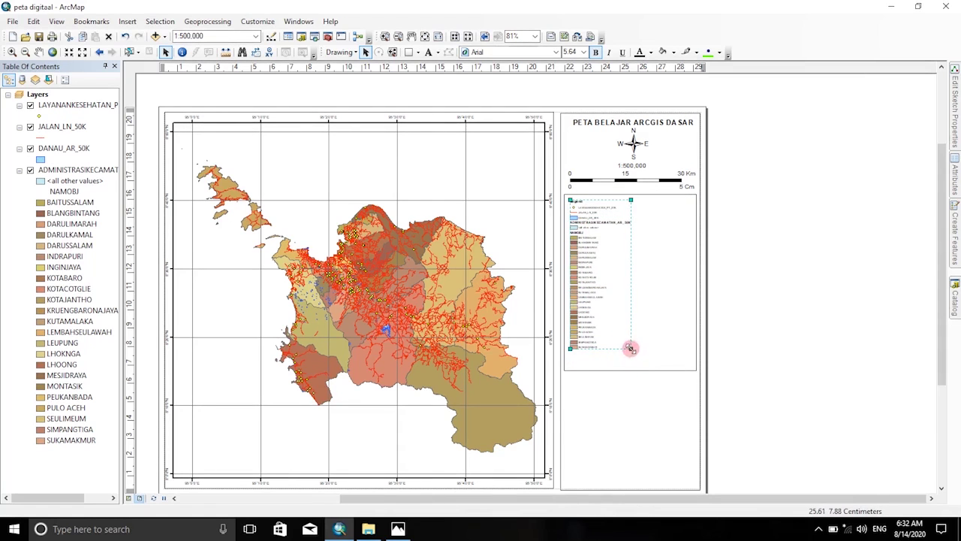
left_click_drag(635, 371, 637, 368)
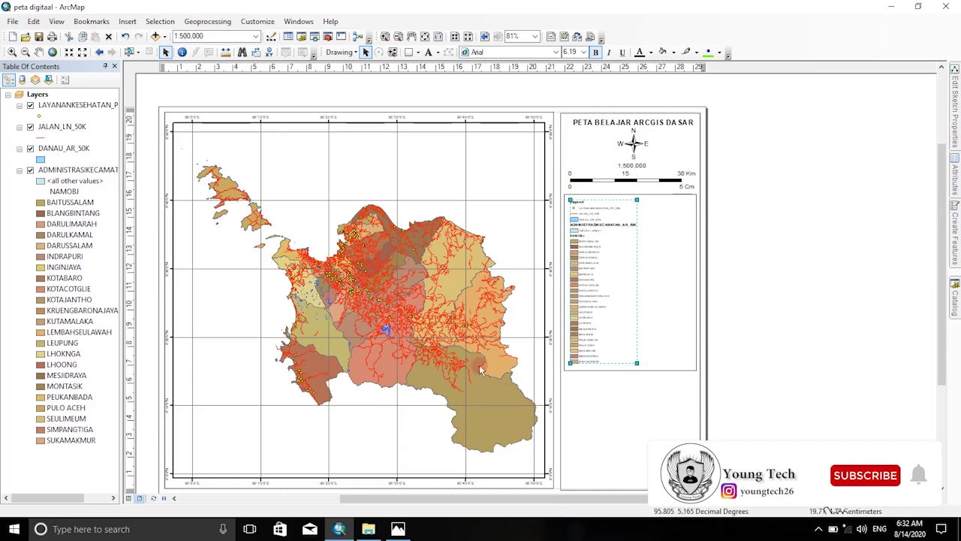
Blank the "<all other values>" label of the administrative layer and set its symbol's fill and outline to no color.
left_click(384, 36)
left_click_drag(556, 180, 692, 389)
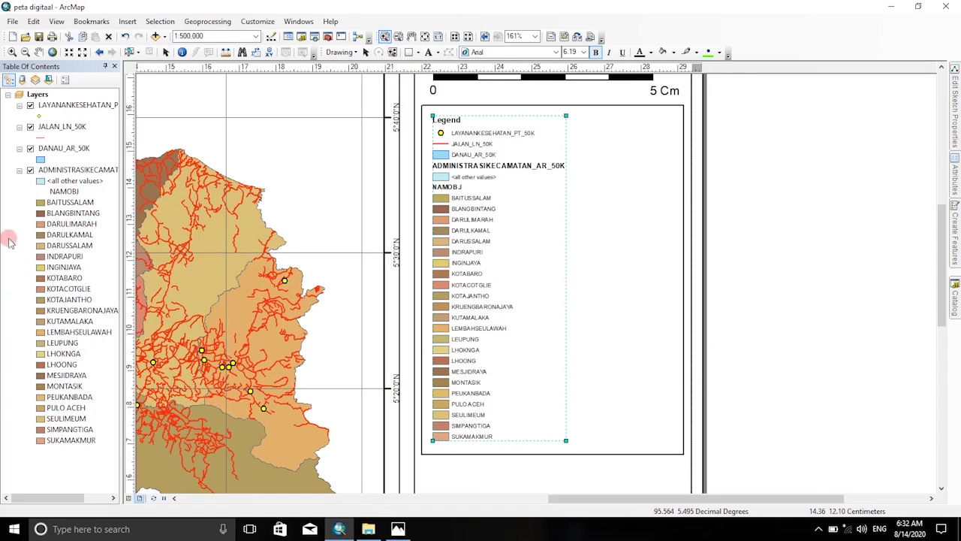
left_click(75, 180)
left_click(79, 182)
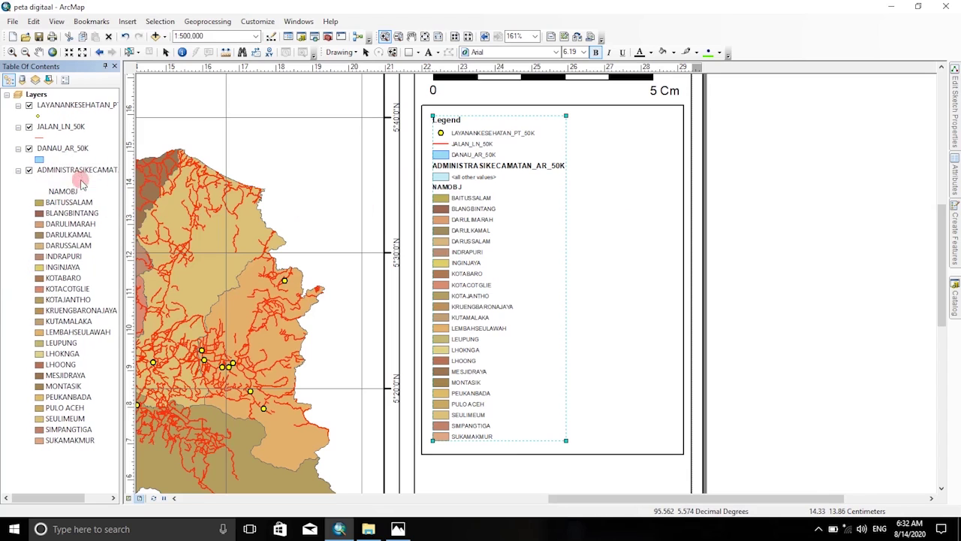
key("Delete")
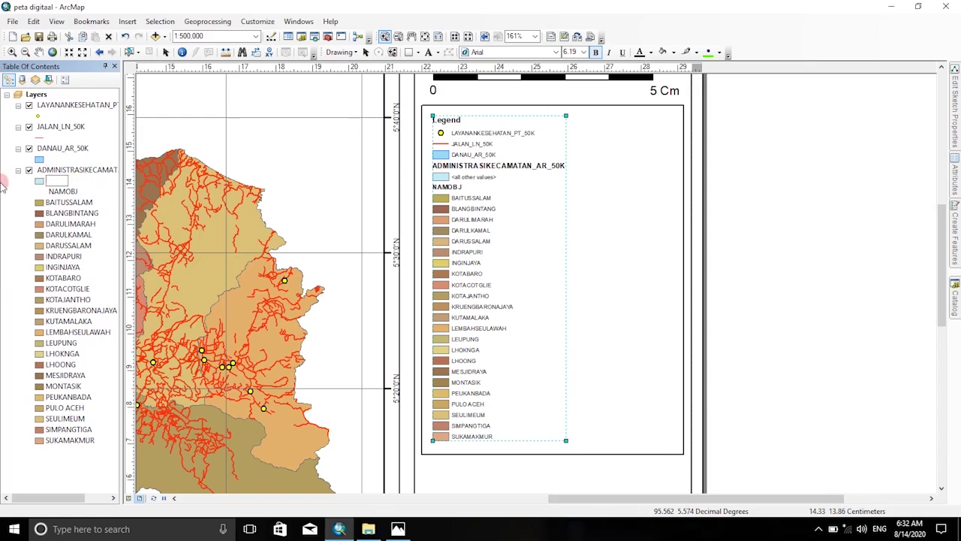
double_click(39, 182)
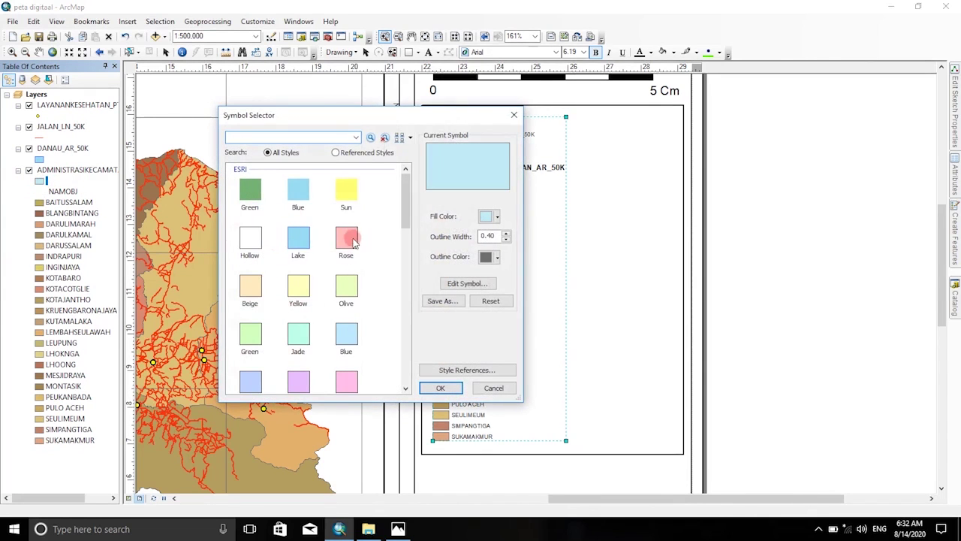
left_click(497, 218)
left_click(530, 234)
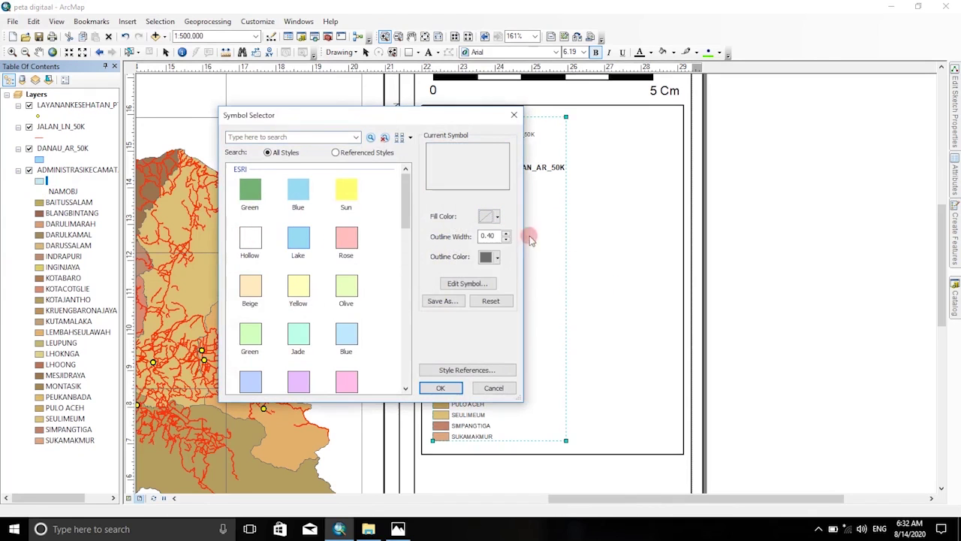
left_click(496, 258)
left_click(501, 274)
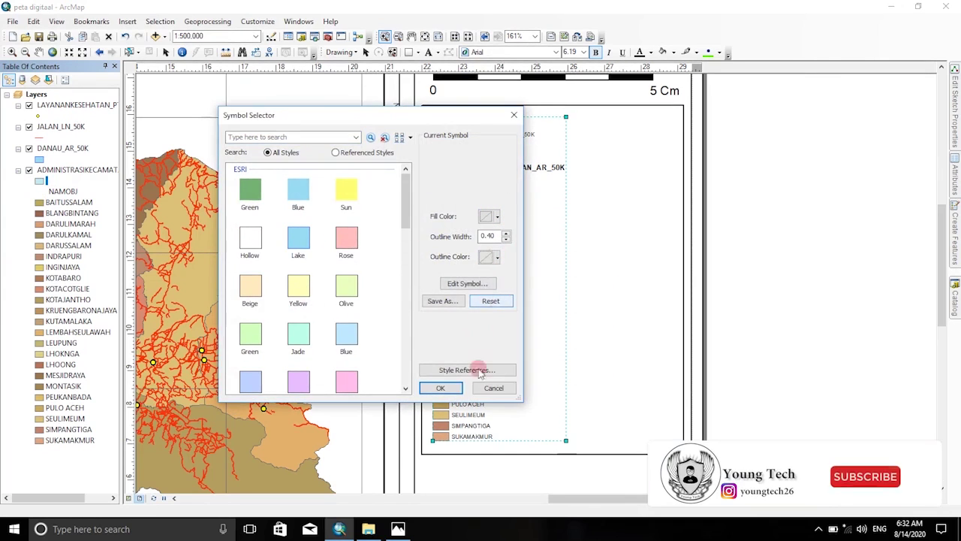
left_click(441, 387)
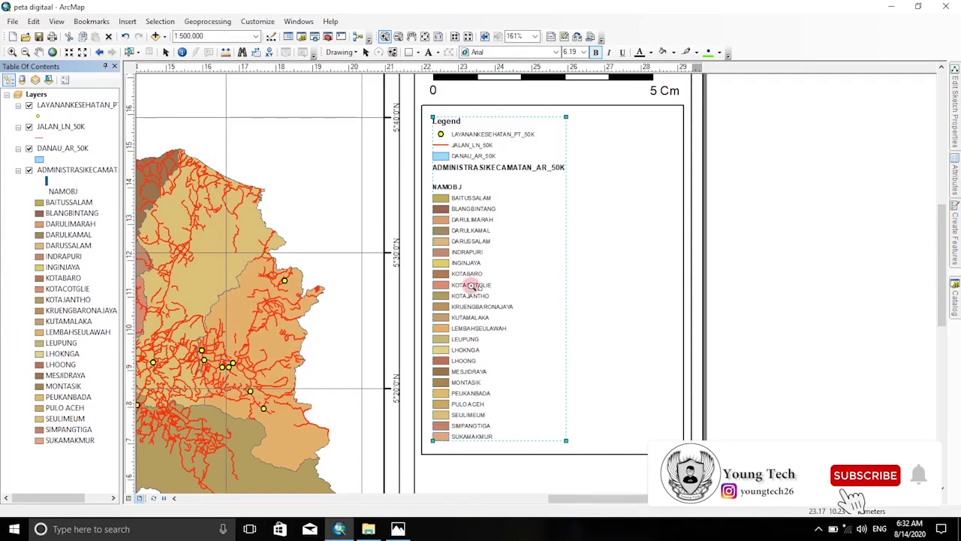
Rename the NAMOBJ heading as KECAMATAN and clear the layer name ADMINISTRASIKECAMATAN_AR_50K so it disappears from the legend.
left_click(59, 193)
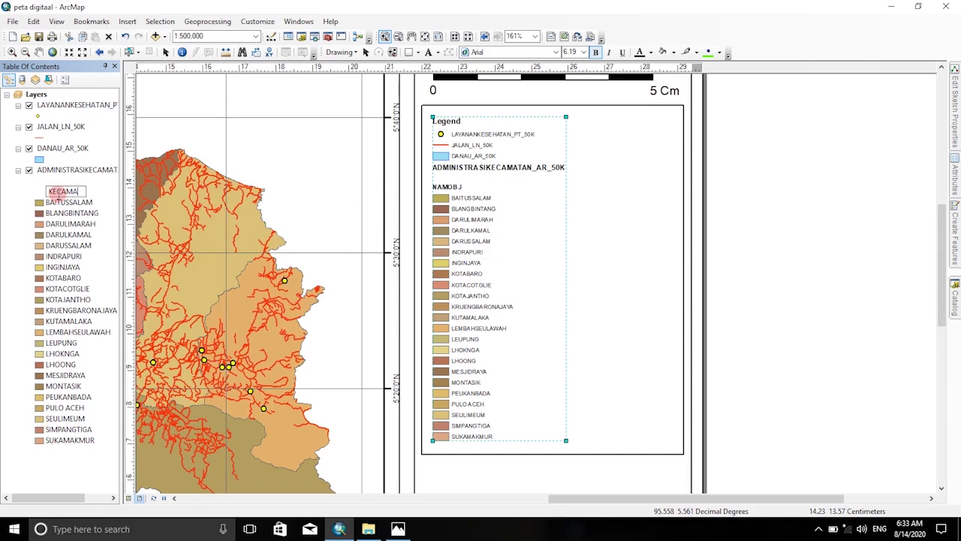
key("Return")
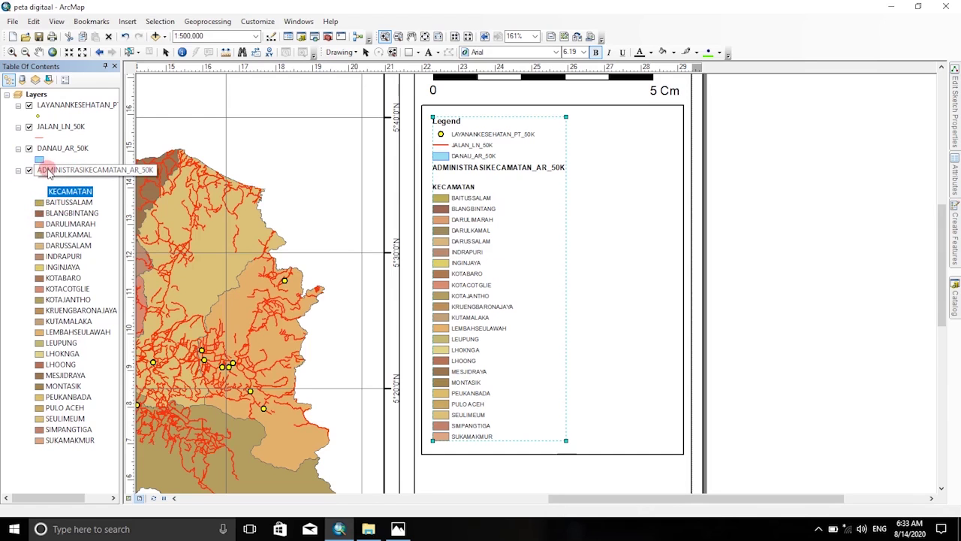
left_click(48, 172)
left_click(109, 171)
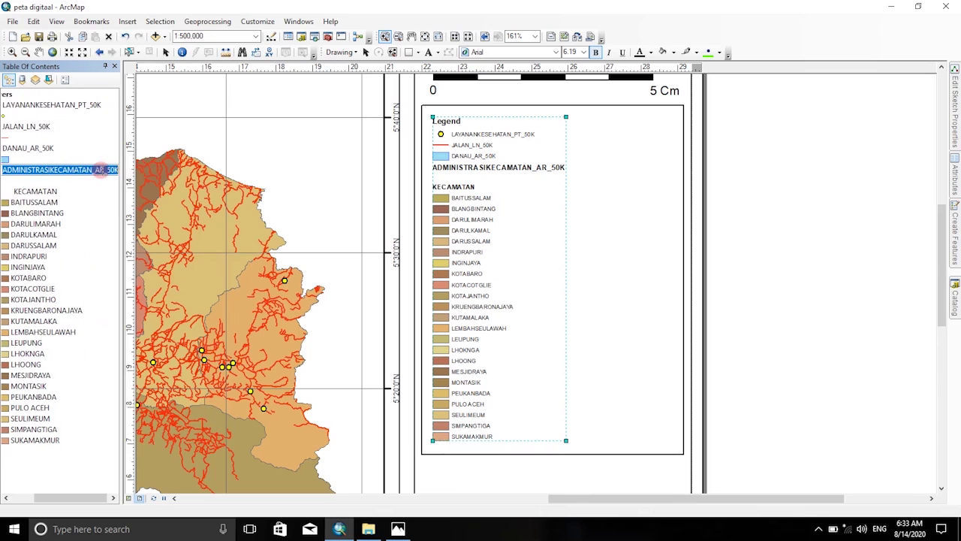
key("BackSpace")
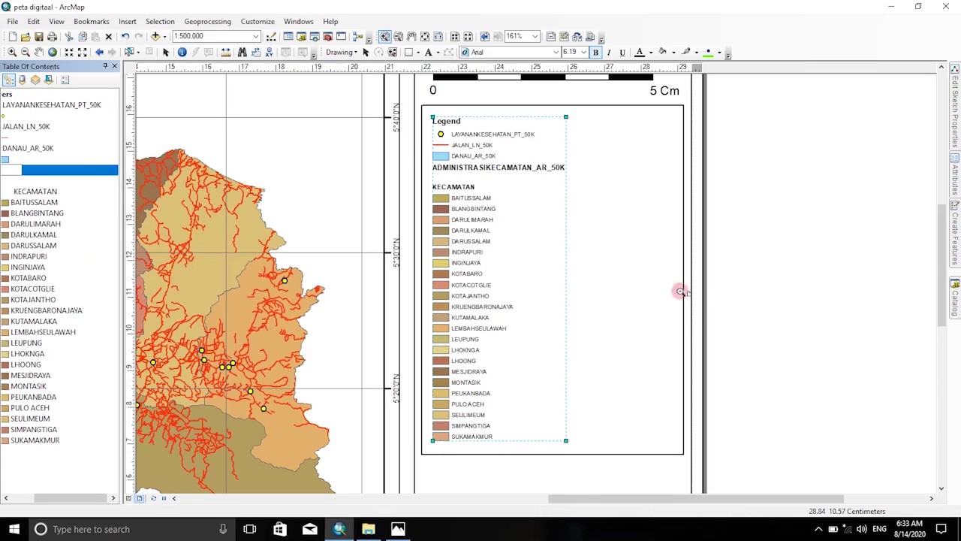
left_click(730, 283)
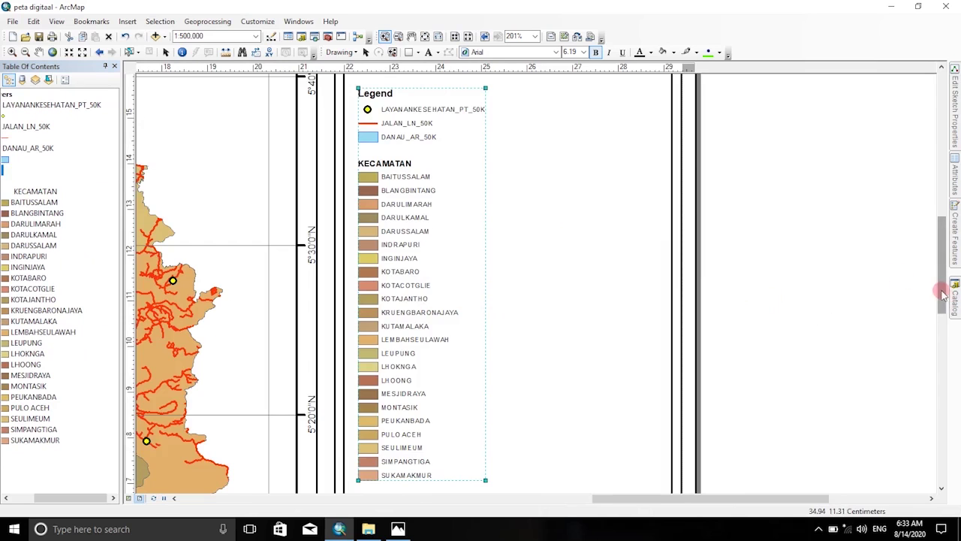
scroll(944, 289, "down", 3)
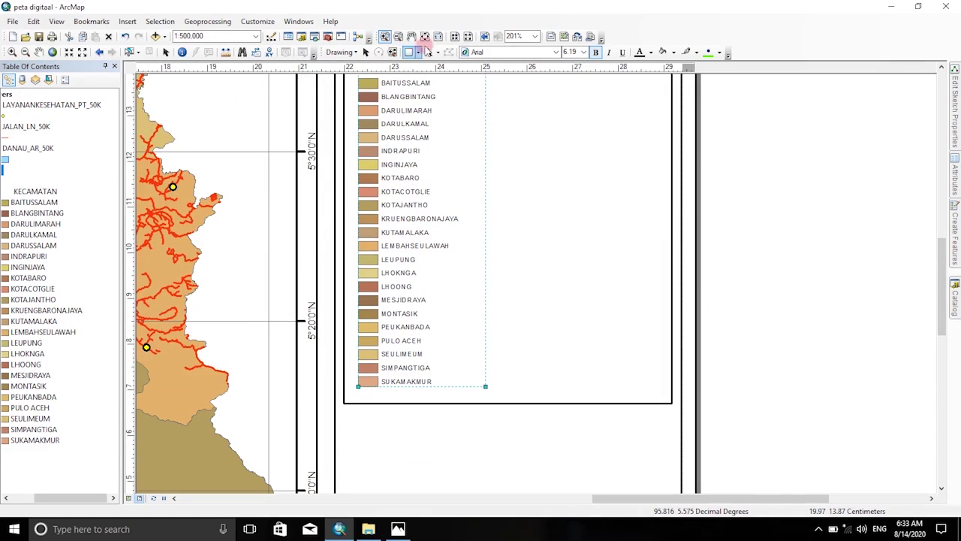
left_click(425, 36)
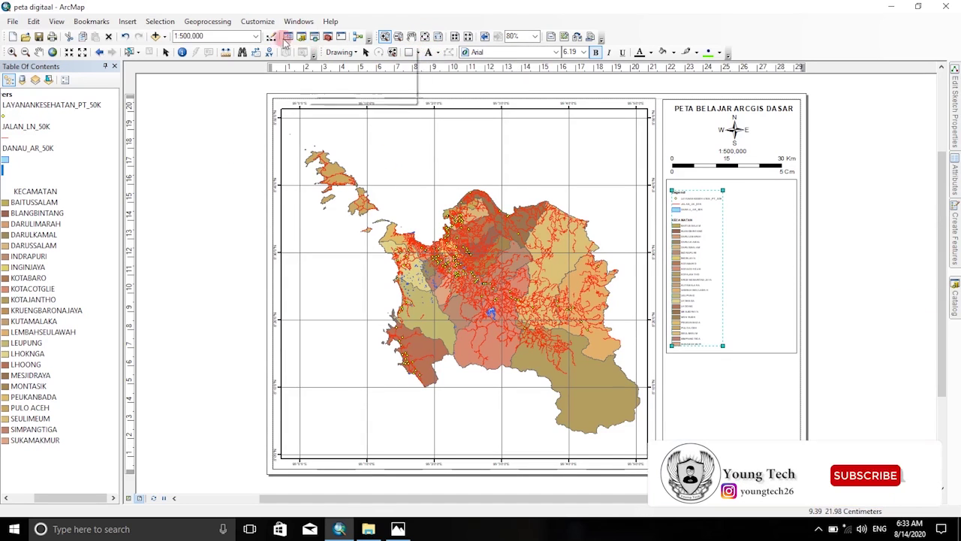
left_click(383, 37)
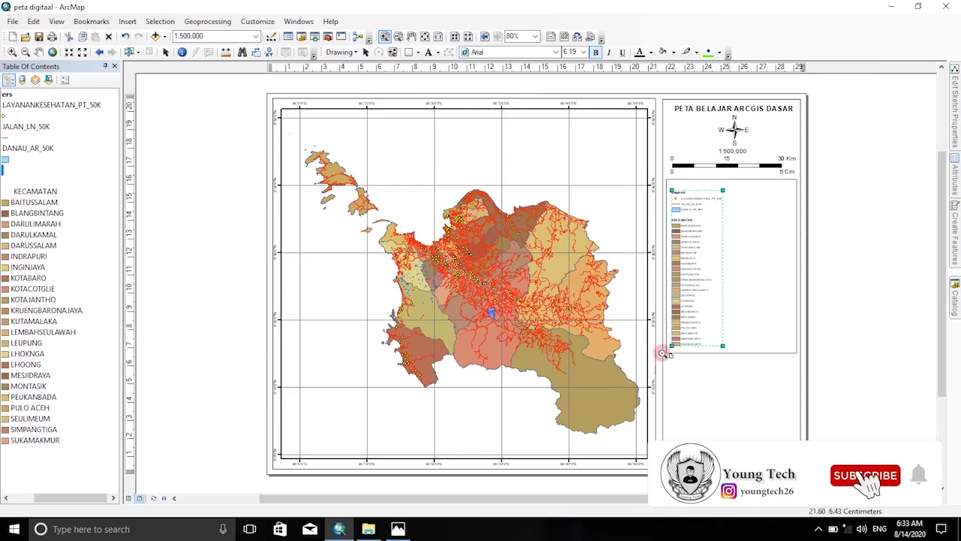
Add the text "SUMBER PETA :" just below the legend rectangle in the side column.
left_click_drag(664, 353, 792, 463)
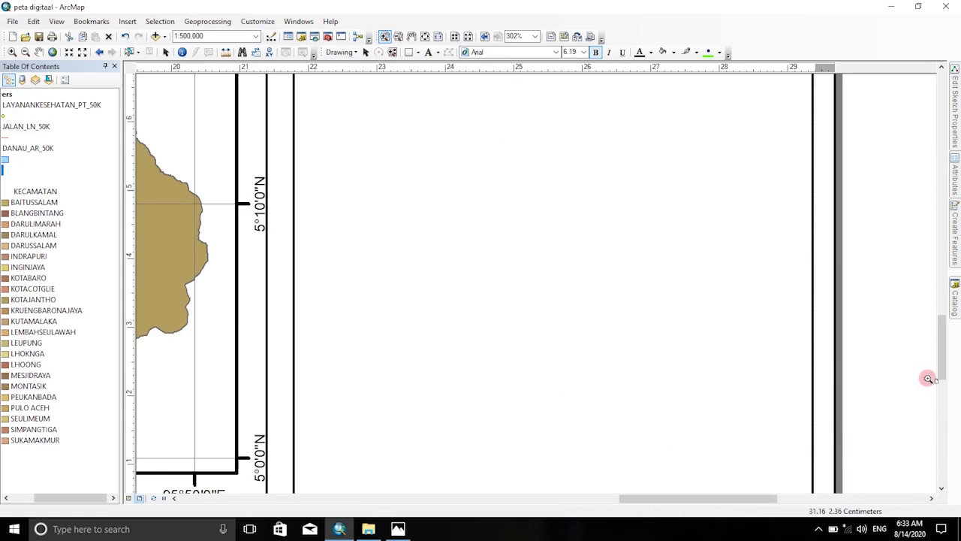
left_click_drag(940, 366, 943, 323)
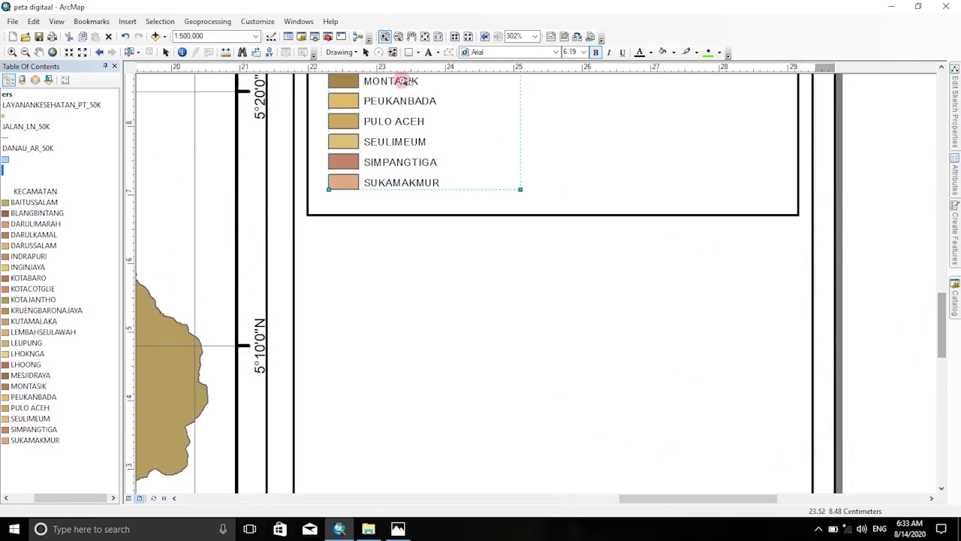
left_click(325, 244)
key("End")
key("BackSpace")
key("BackSpace")
key("BackSpace")
key("BackSpace")
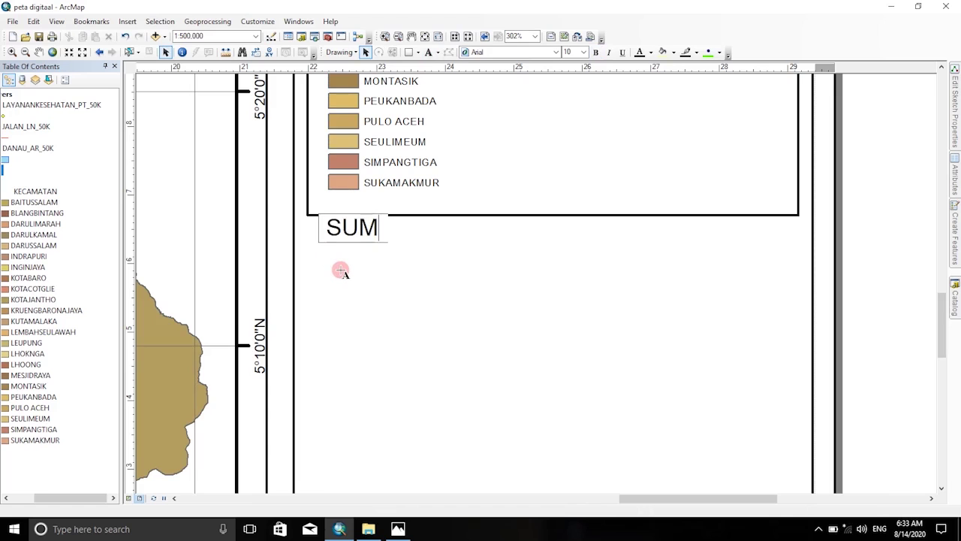
type("SUMBER PETA :")
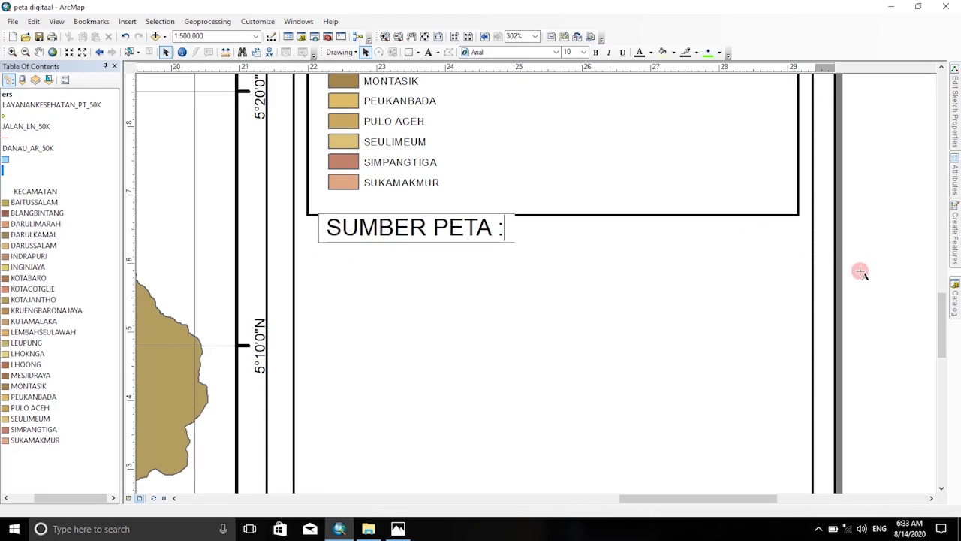
Shift the "SUMBER PETA :" heading slightly down to align with the legend rectangle's left edge and make it bold.
left_click(460, 262)
left_click_drag(445, 232, 431, 247)
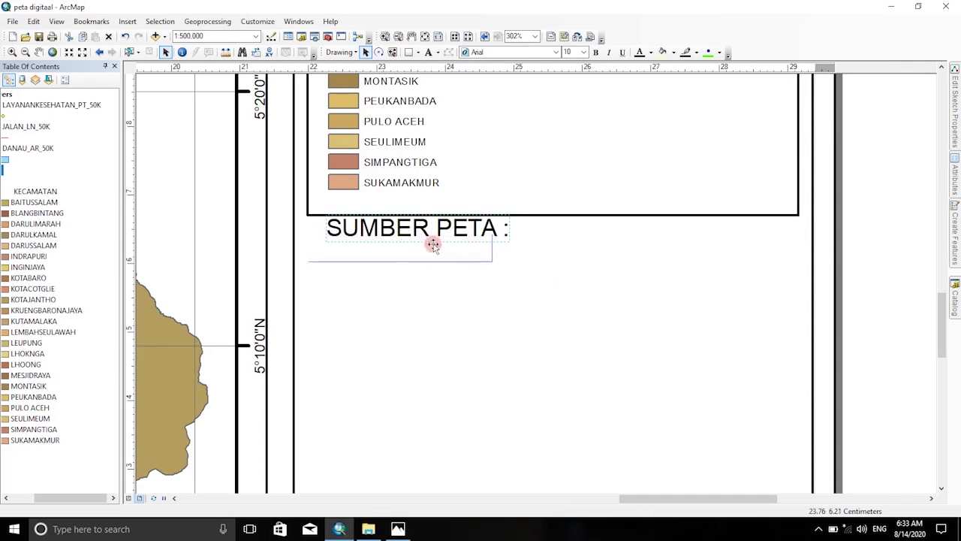
left_click(596, 52)
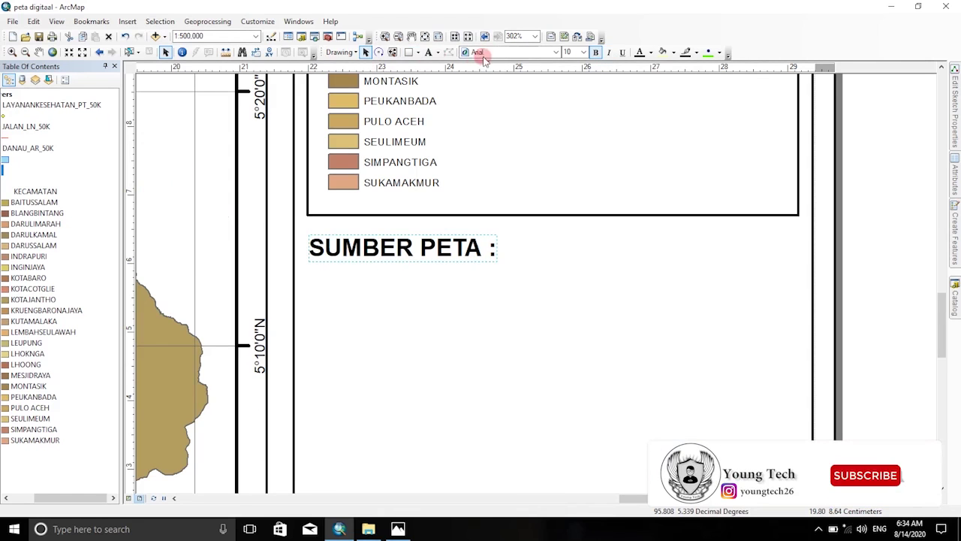
Add the text "1. Peta RBI Kab. Aceh Besar Skala 1 : 50.000" directly below the SUMBER PETA heading and left-align it with the heading.
left_click(429, 52)
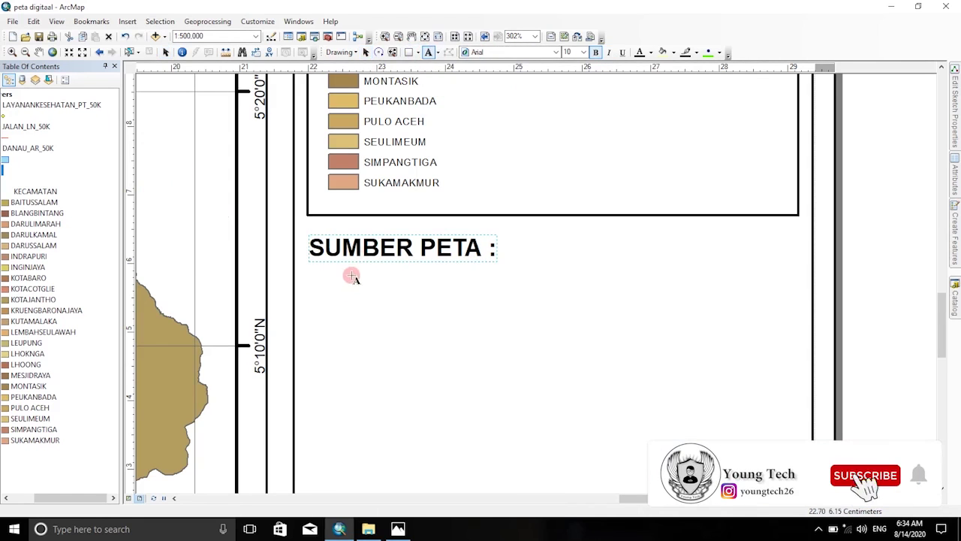
left_click(319, 289)
key("BackSpace")
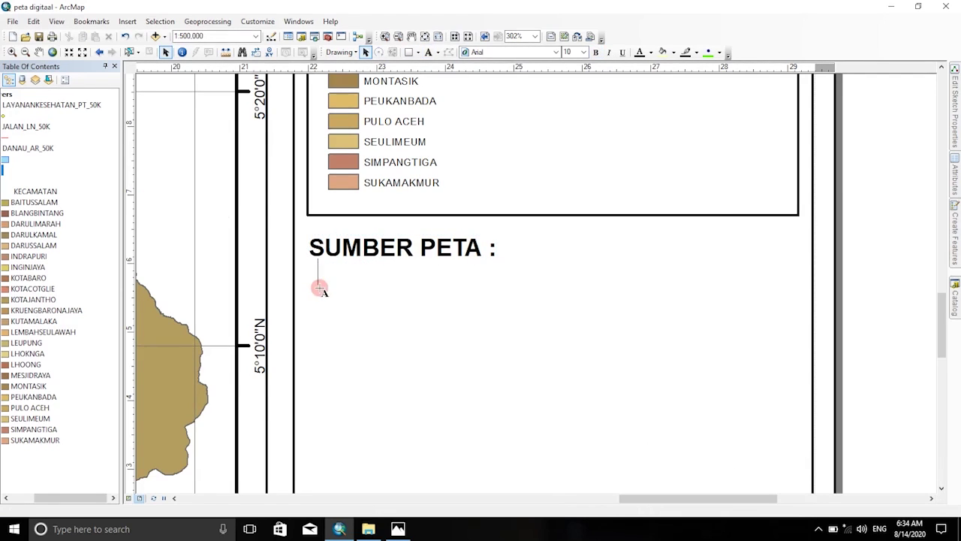
type("1. pE")
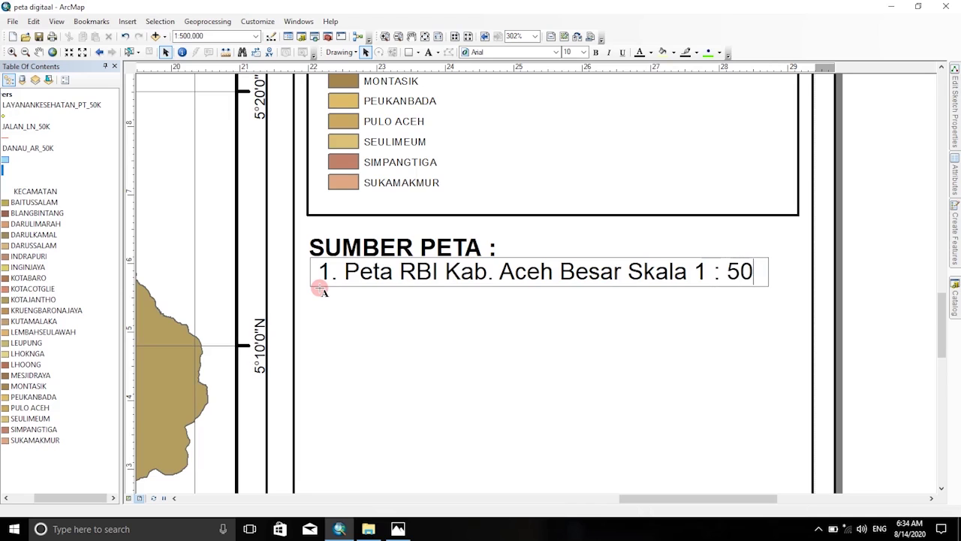
type("000")
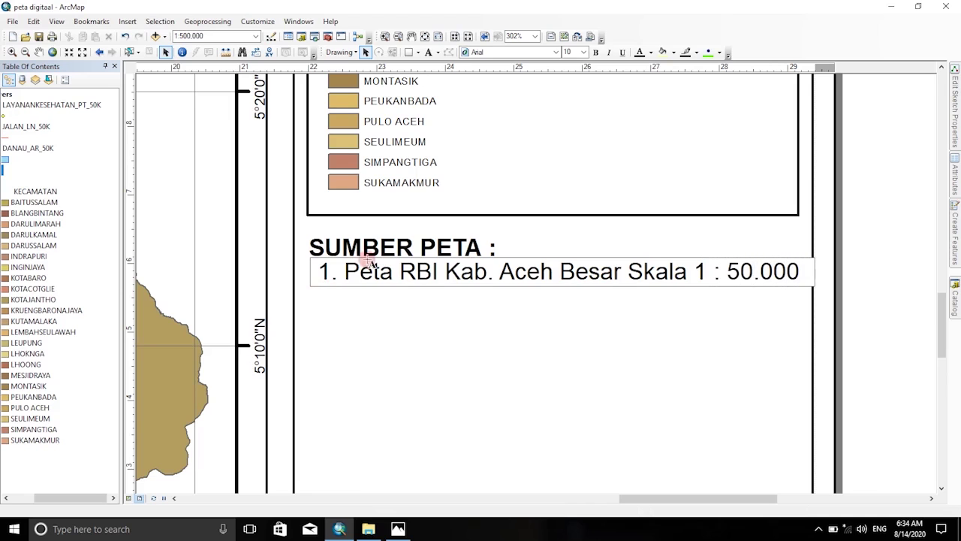
left_click(535, 291)
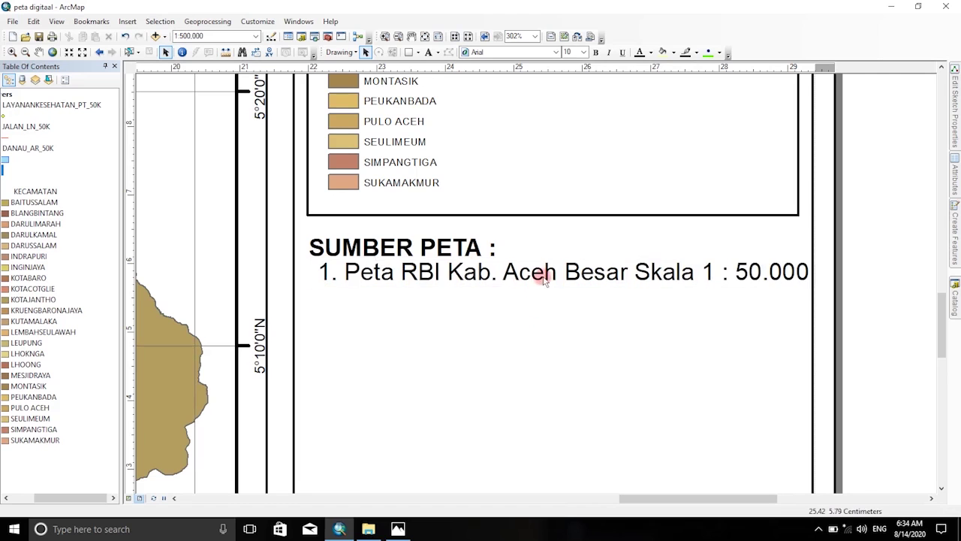
double_click(542, 273)
left_click(472, 365)
left_click_drag(548, 276, 542, 277)
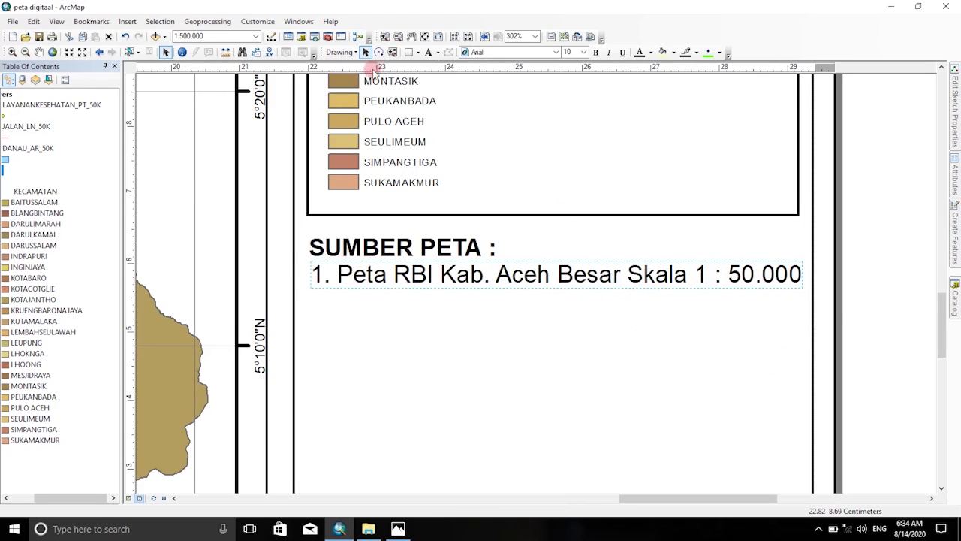
Copy the main map's data frame and paste a duplicate onto the layout page.
left_click(424, 36)
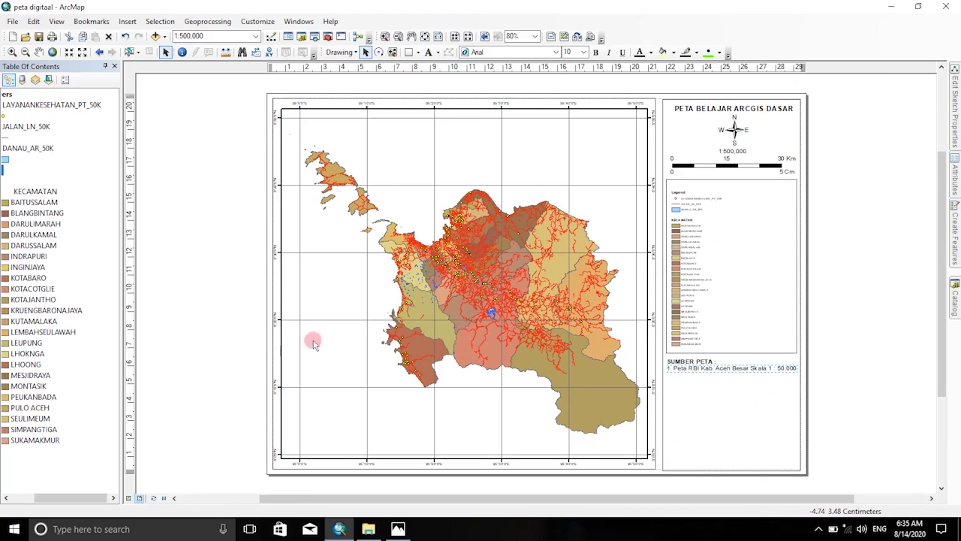
left_click(396, 312)
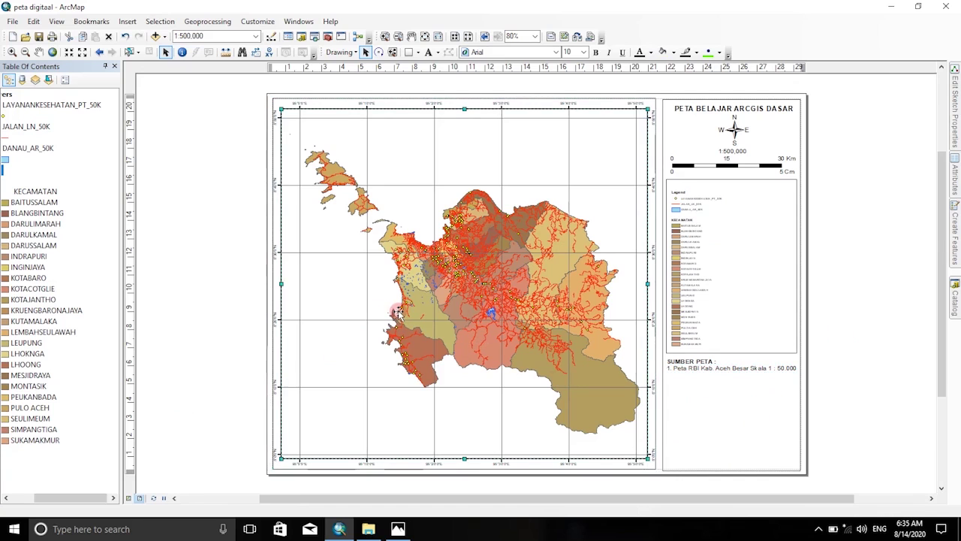
right_click(364, 315)
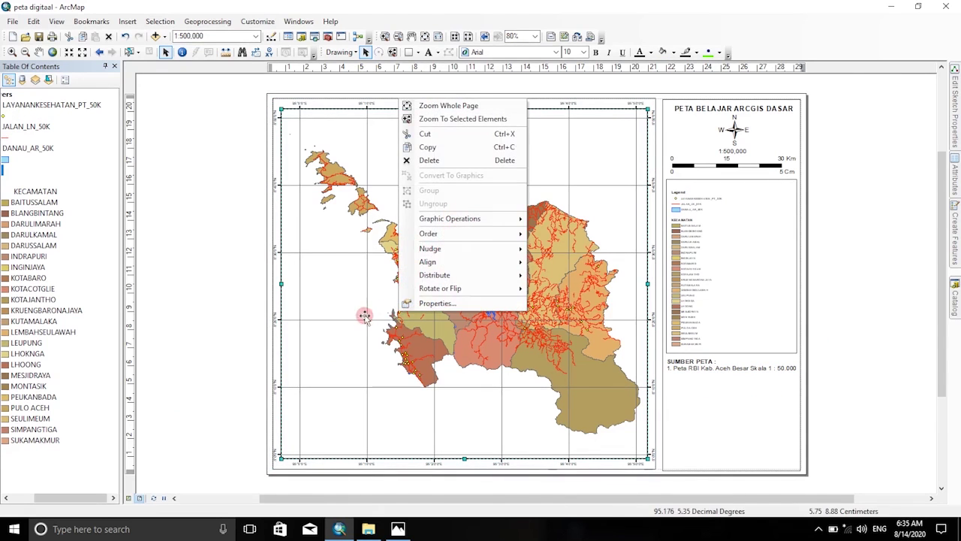
left_click(434, 148)
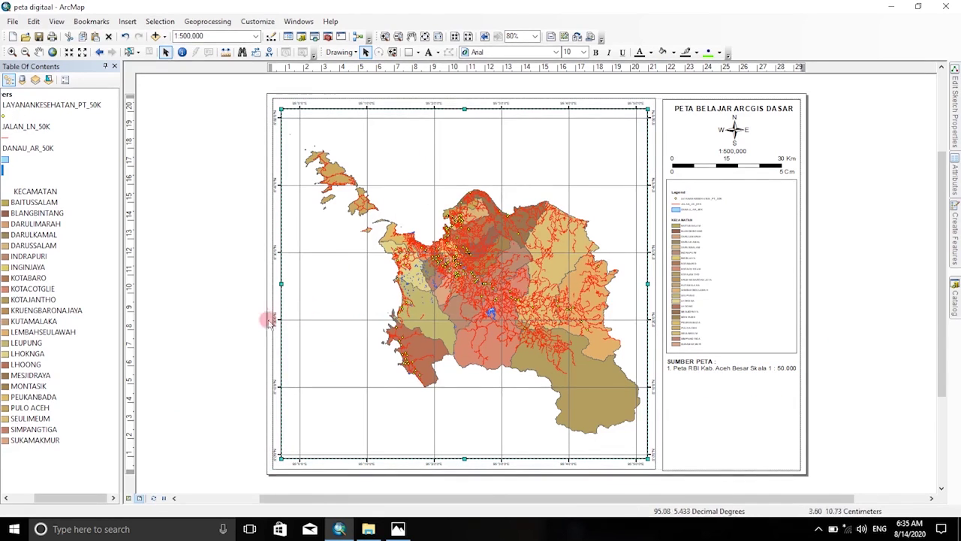
right_click(215, 301)
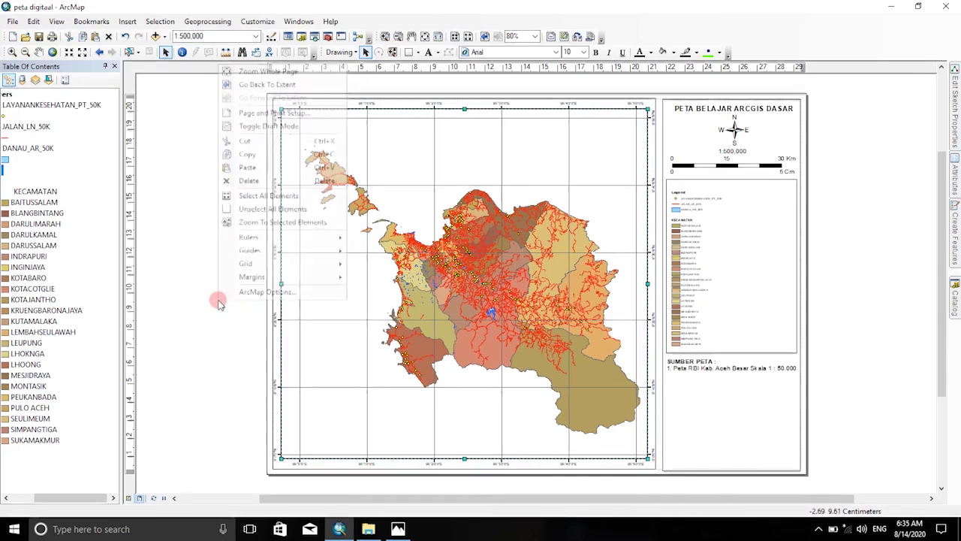
left_click(247, 168)
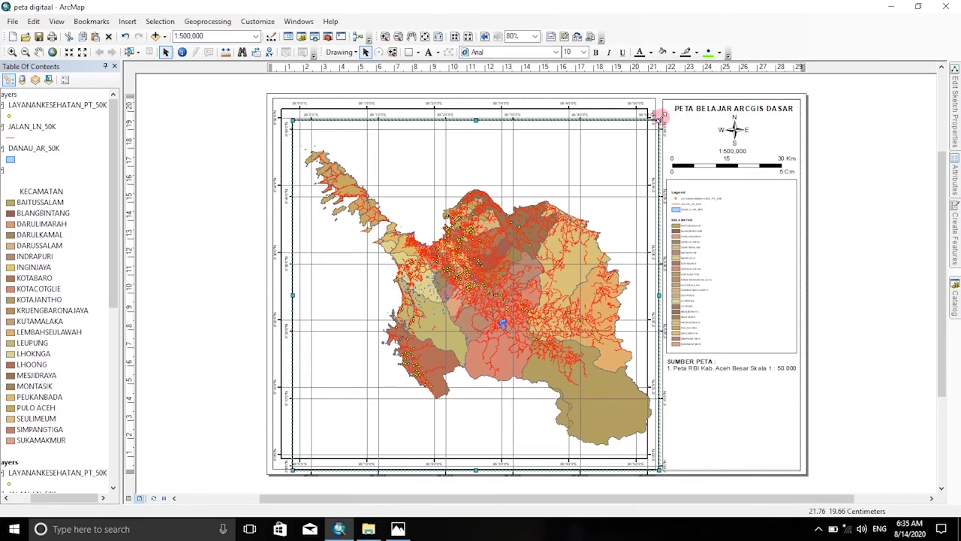
Shrink the pasted data frame to a small inset and place it in the side column below the map source text.
left_click_drag(659, 118, 408, 385)
left_click_drag(366, 429, 735, 425)
left_click_drag(746, 422, 747, 419)
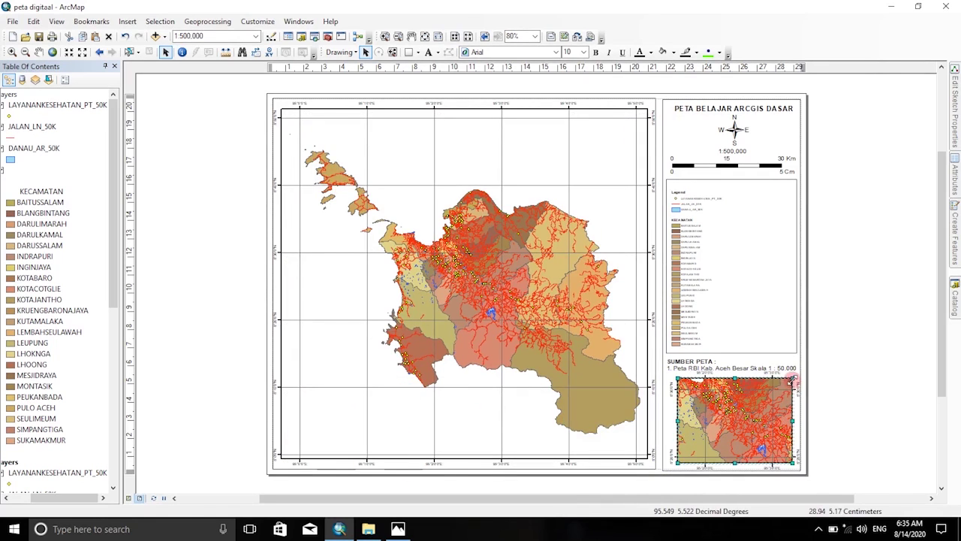
left_click_drag(792, 380, 788, 384)
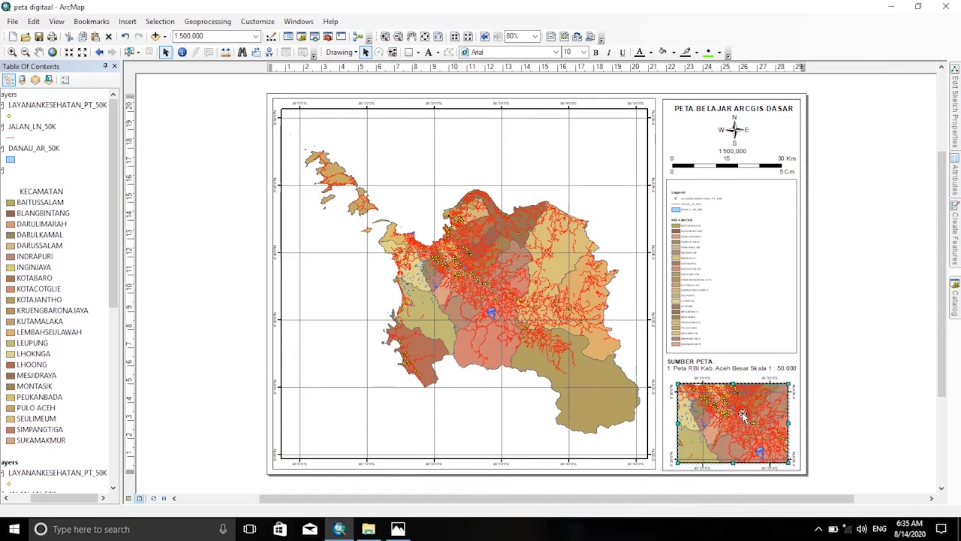
left_click_drag(735, 419, 736, 419)
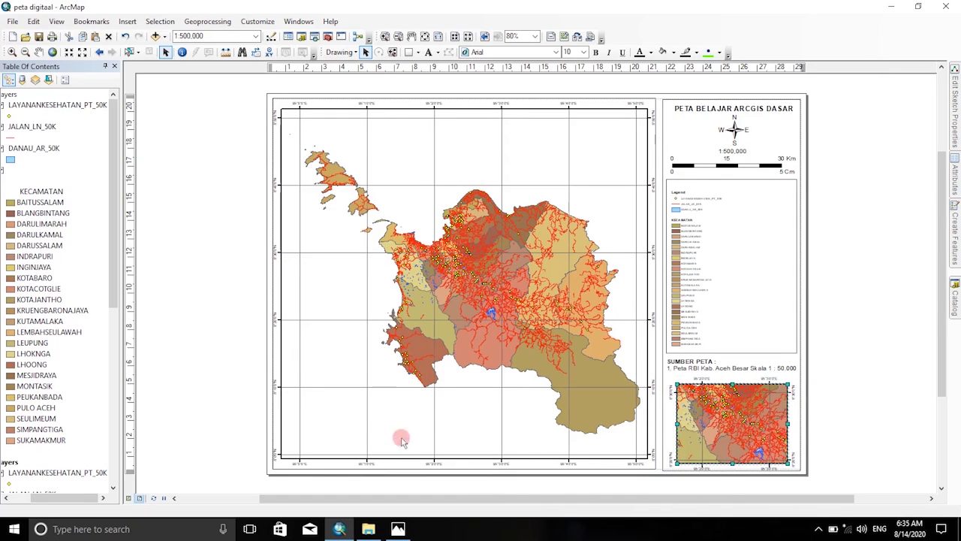
Collapse the original data frame's layer list and zoom the inset data frame to its unnamed KECAMATAN layer's extent.
left_click_drag(43, 498, 21, 498)
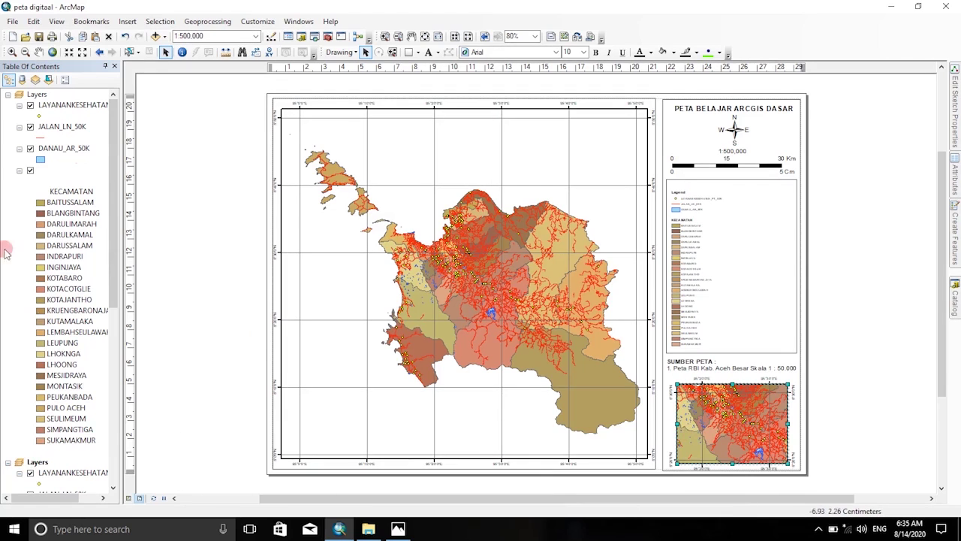
left_click(14, 98)
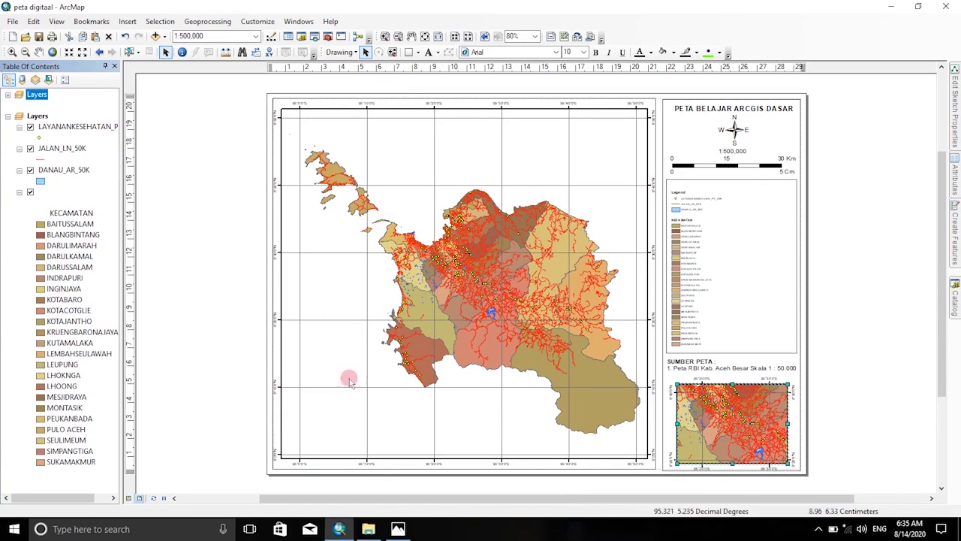
right_click(725, 418)
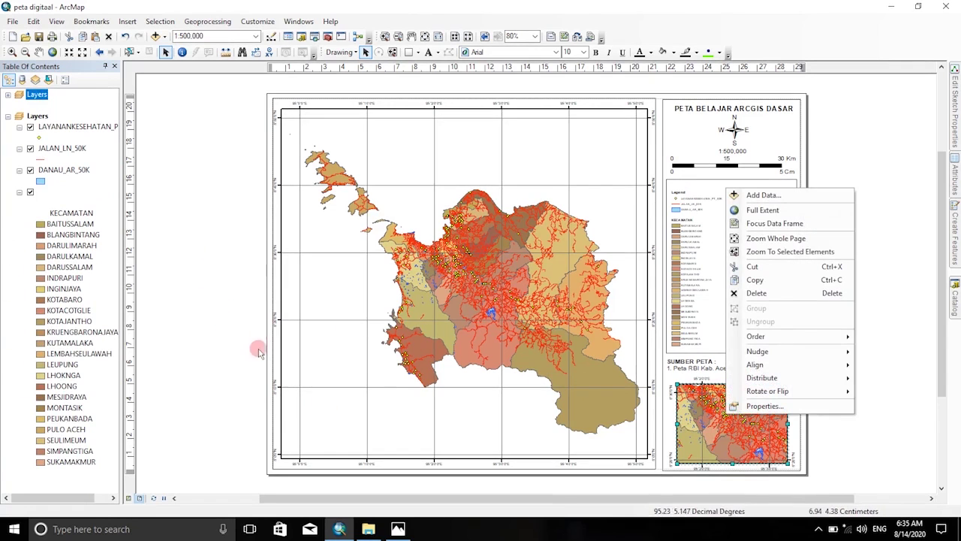
left_click(38, 117)
right_click(38, 118)
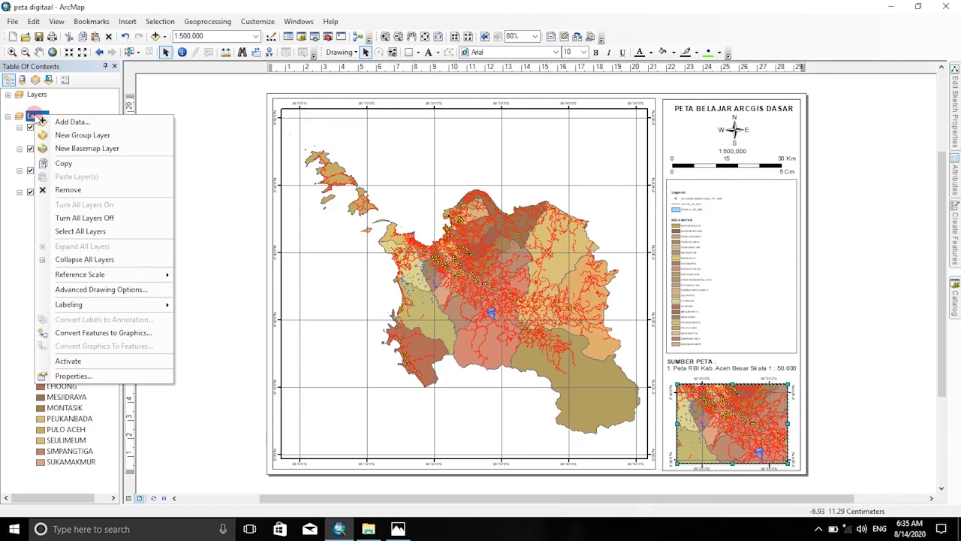
left_click(2, 170)
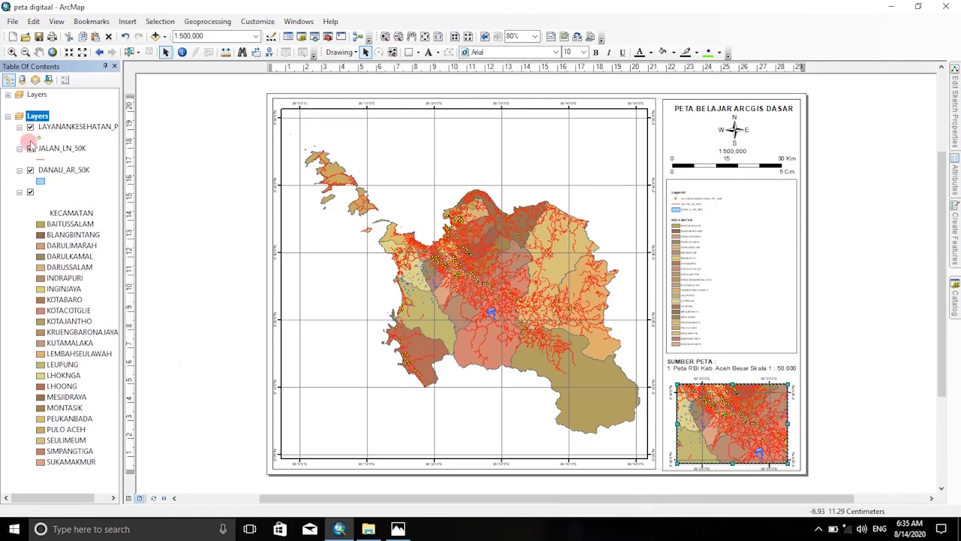
right_click(707, 415)
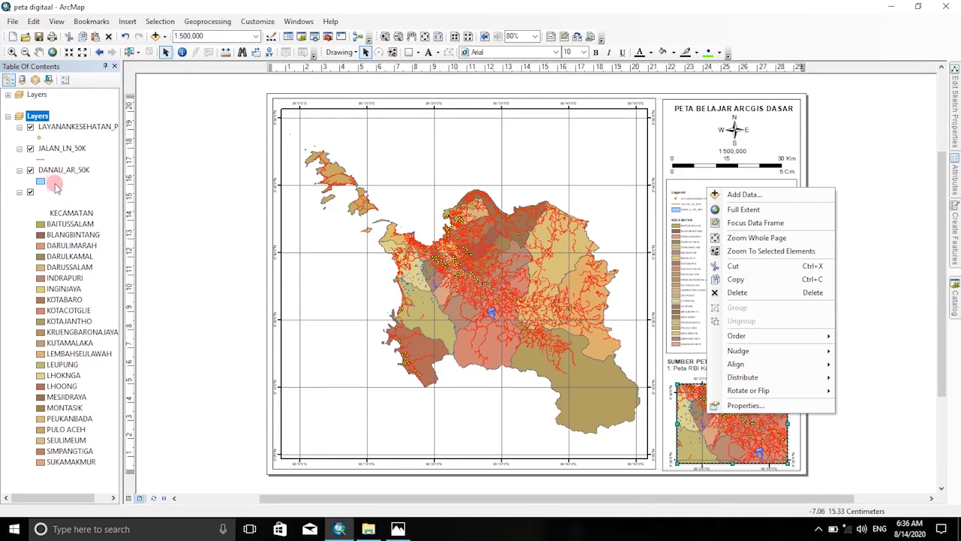
left_click(55, 191)
right_click(44, 192)
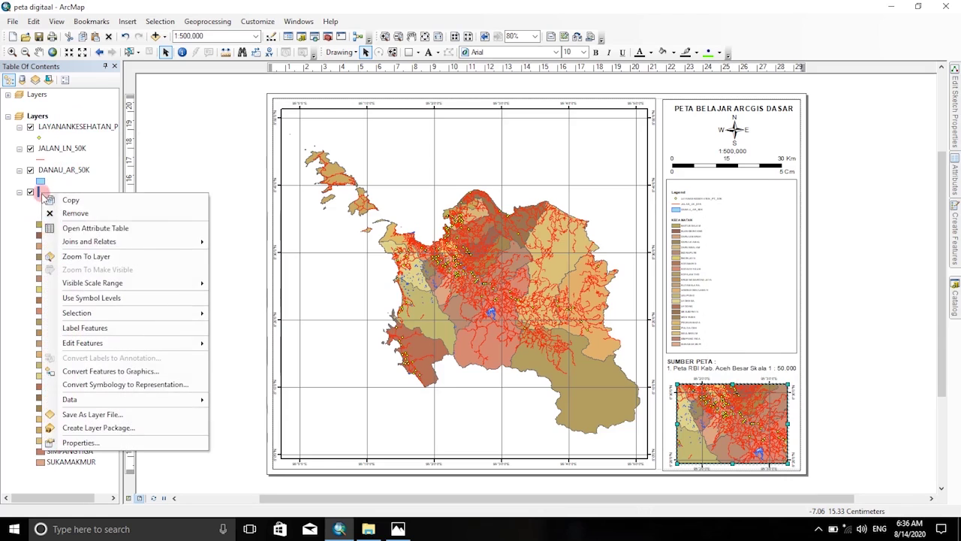
left_click(68, 259)
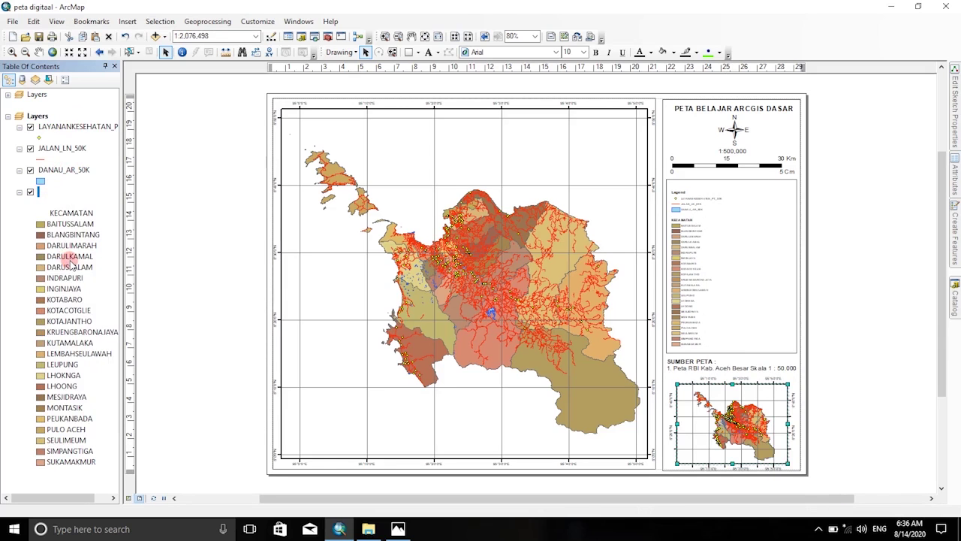
Hide the LAYANANKESEHATAN, JALAN_LN_50K and DANAU_AR_50K layers in the inset data frame.
left_click(30, 126)
left_click(30, 149)
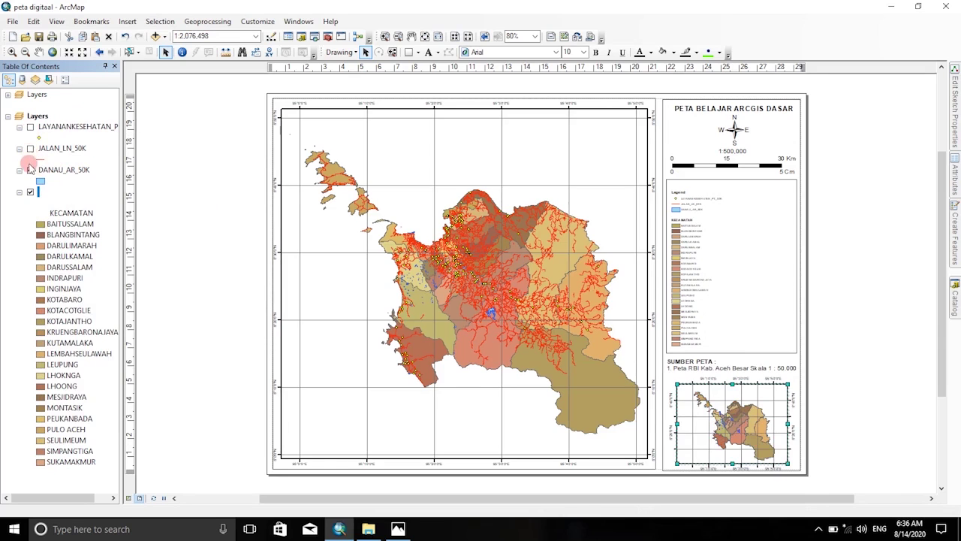
left_click(30, 171)
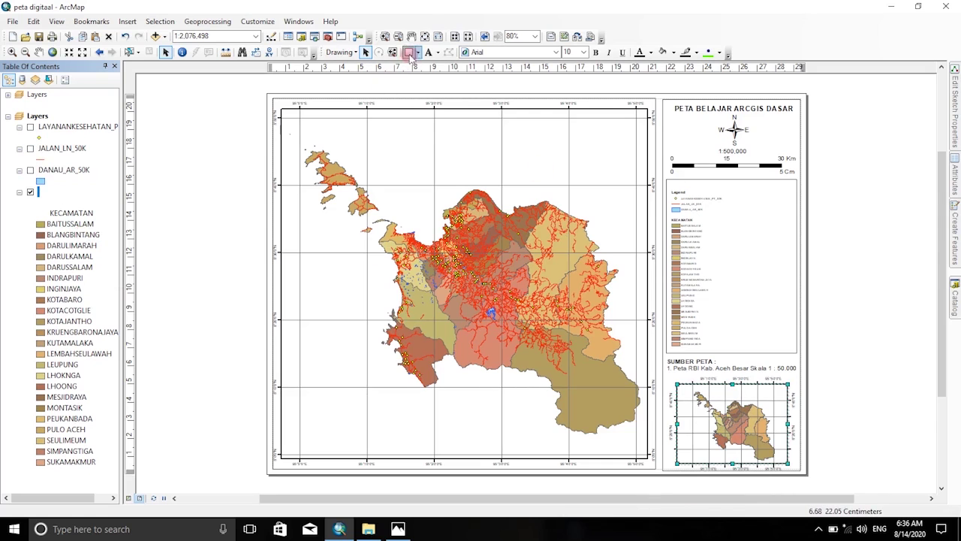
Magnify the layout page around the inset map below the map source text.
left_click(386, 38)
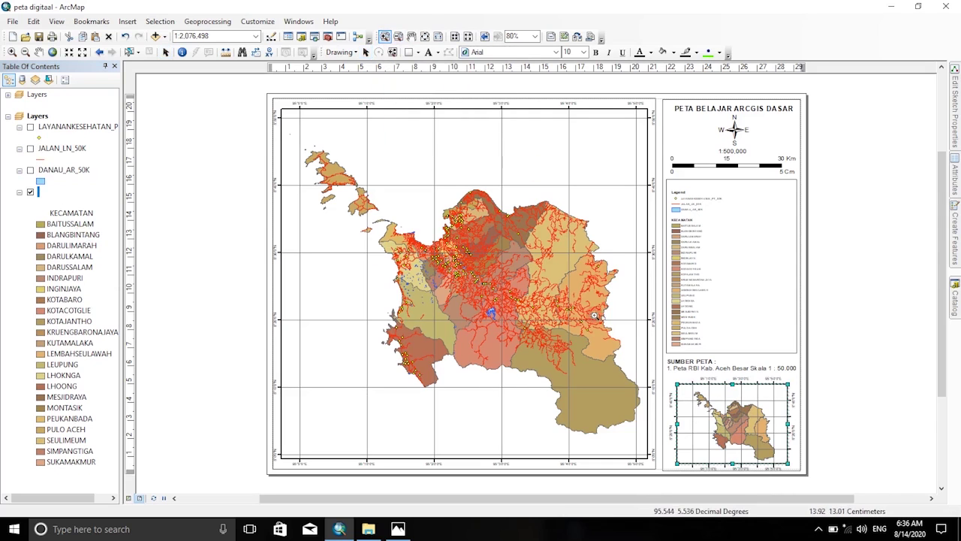
left_click_drag(664, 370, 846, 482)
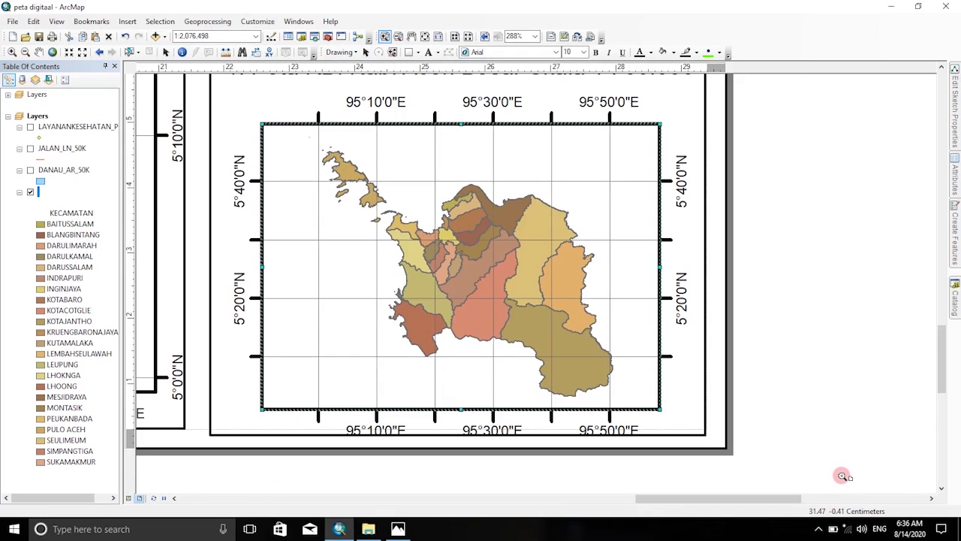
left_click(456, 282)
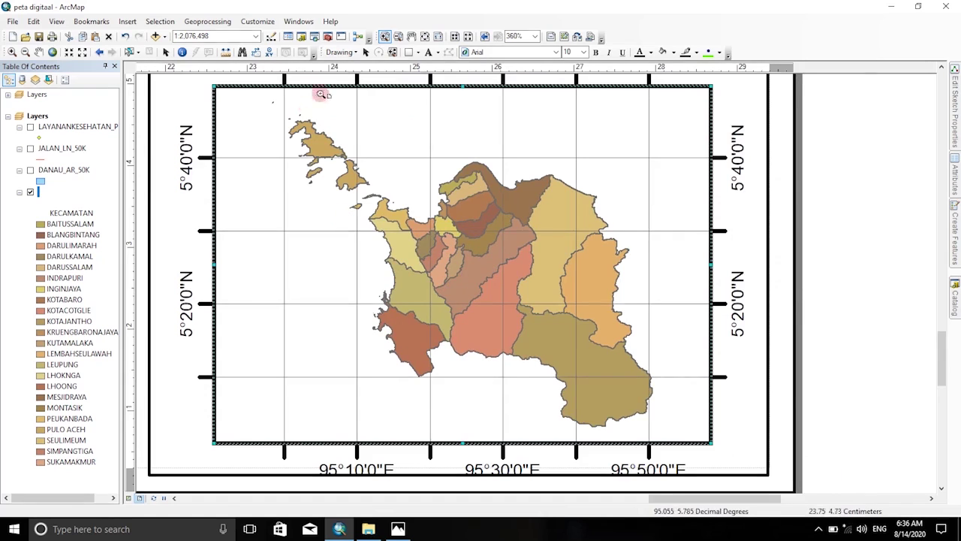
left_click(398, 36)
left_click(380, 184)
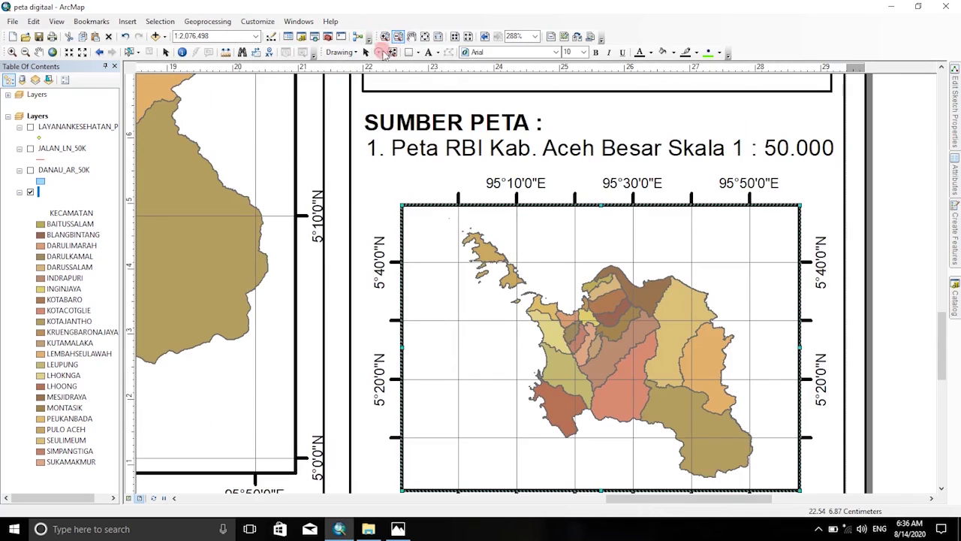
left_click(365, 52)
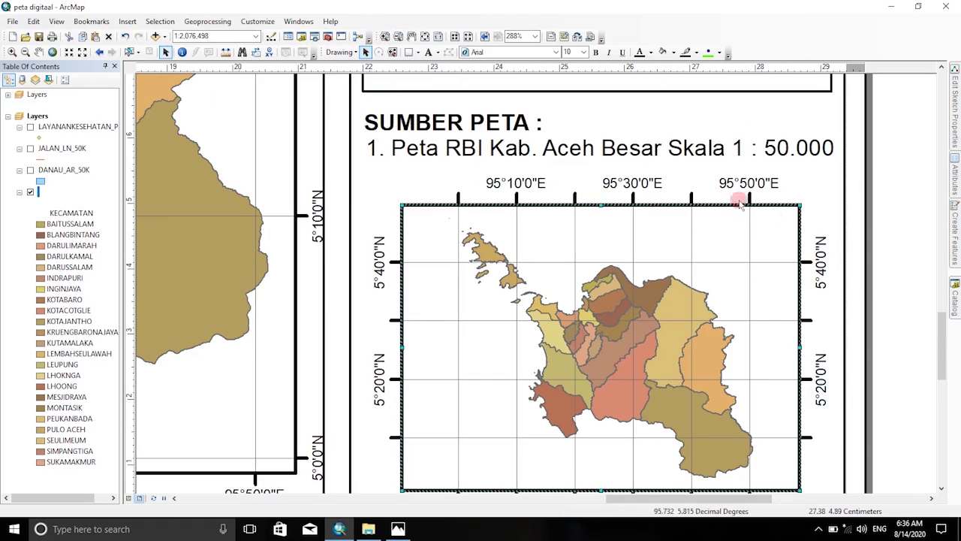
left_click_drag(943, 347, 944, 357)
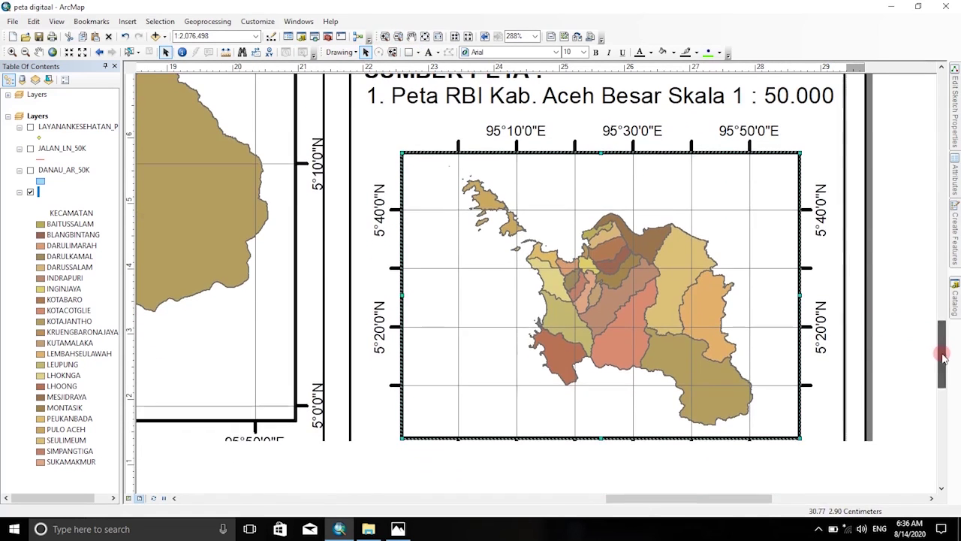
left_click(651, 259)
right_click(650, 259)
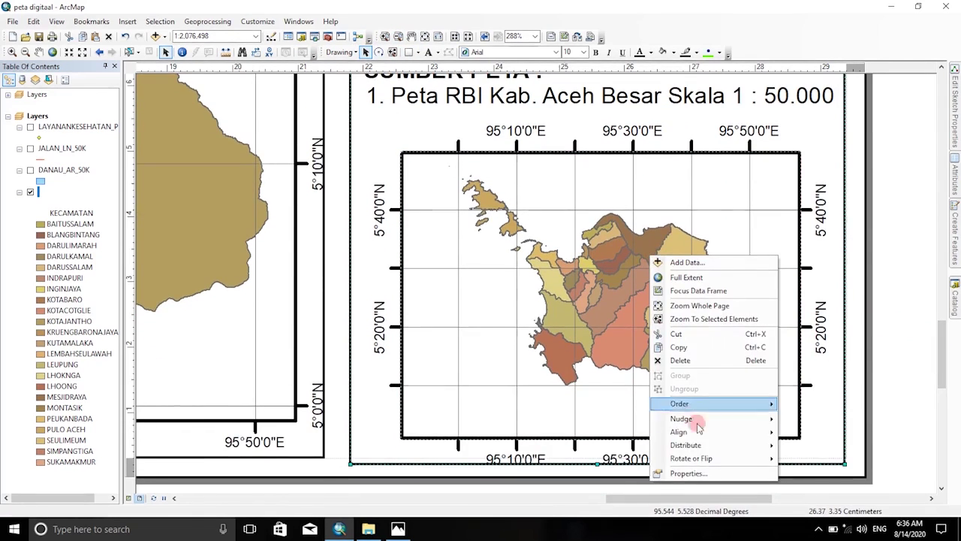
left_click(670, 476)
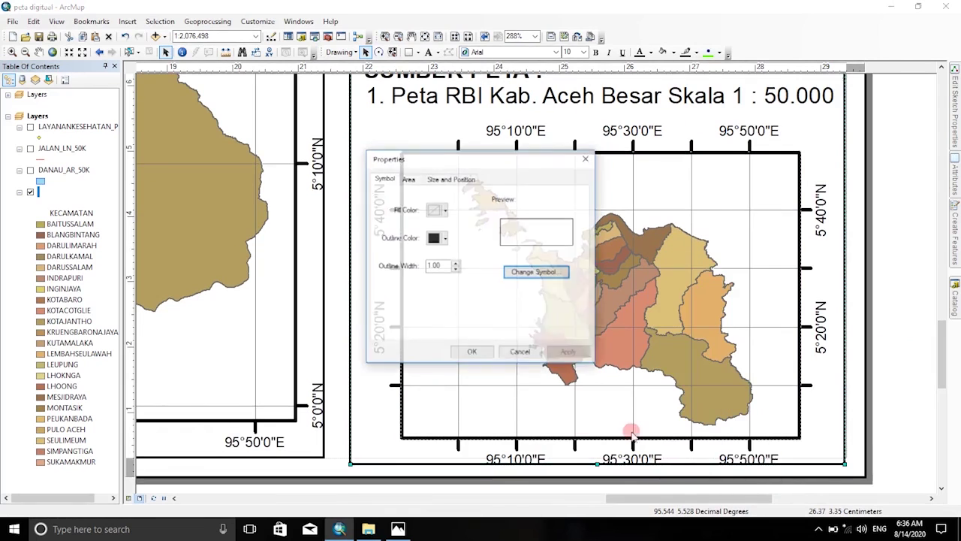
left_click(586, 158)
Set the inset data frame's graticule interval to 20 minutes on both the X and Y axes.
left_click(531, 289)
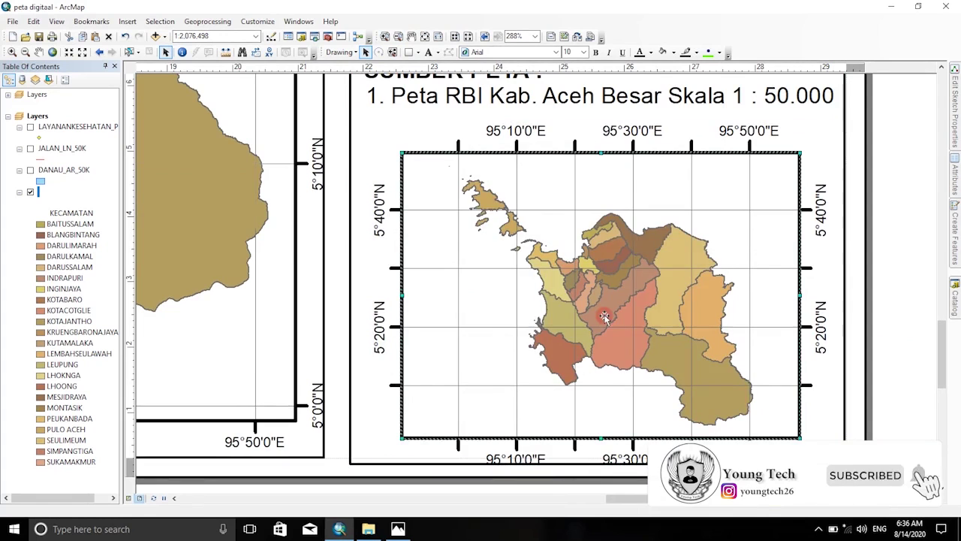
right_click(632, 314)
left_click(635, 307)
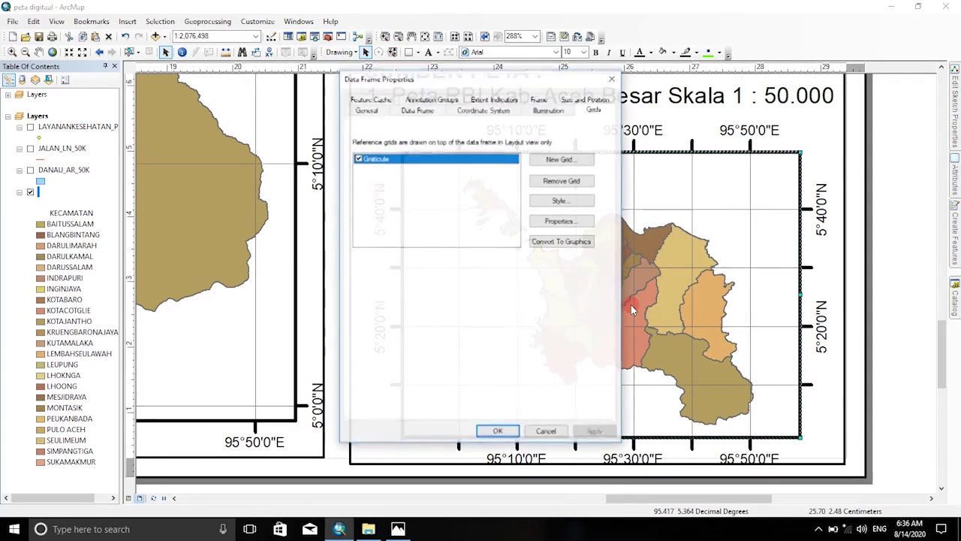
left_click(571, 220)
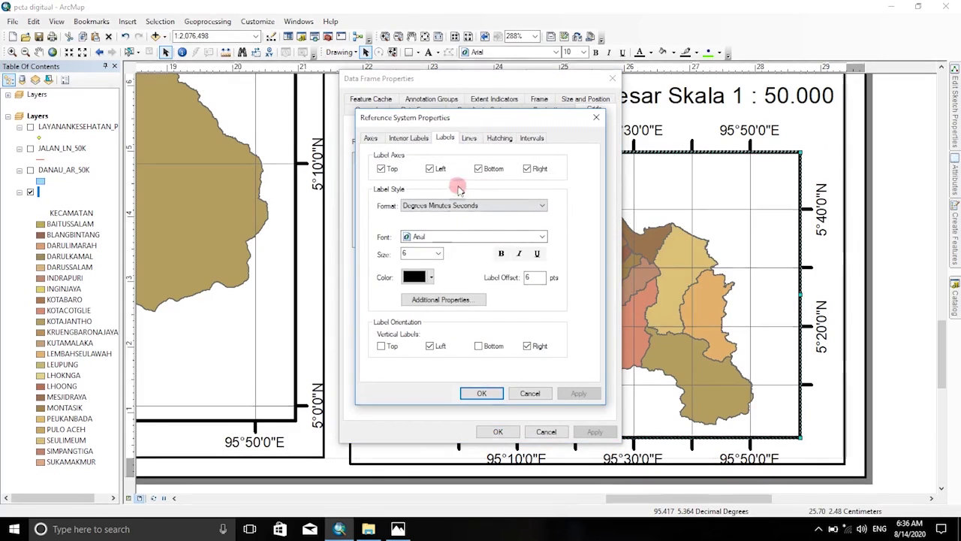
left_click(530, 138)
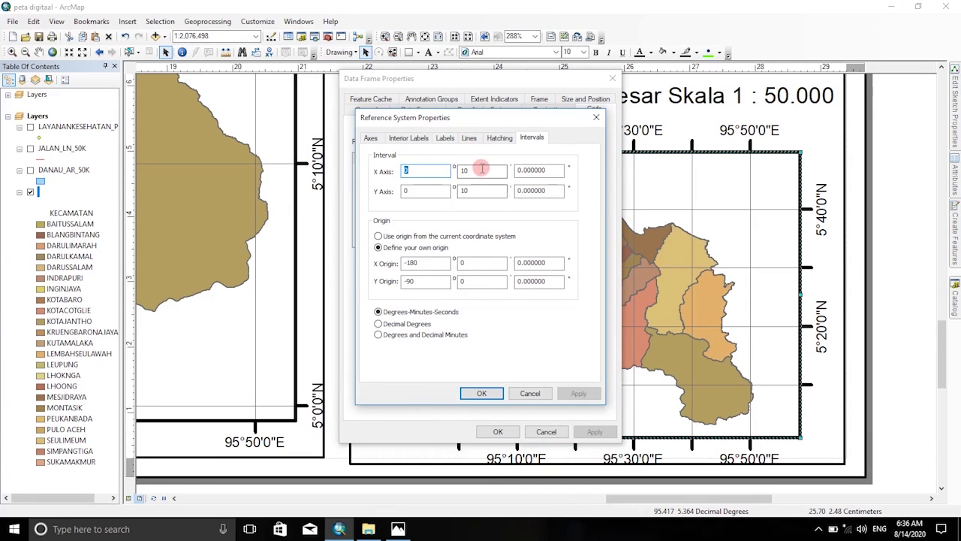
type("0")
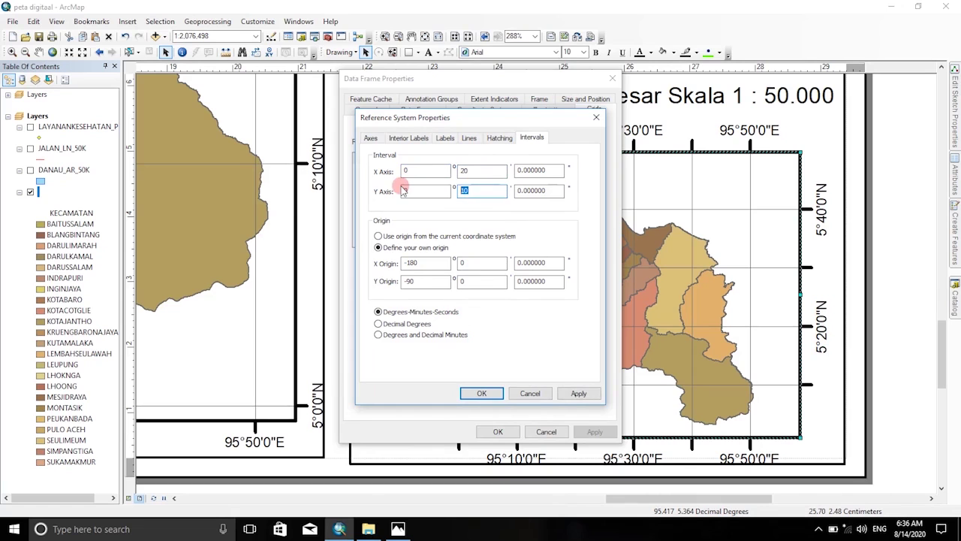
Remove the top and right axis labels from the inset's graticule, keeping only left and bottom, and apply the grid settings.
left_click(447, 138)
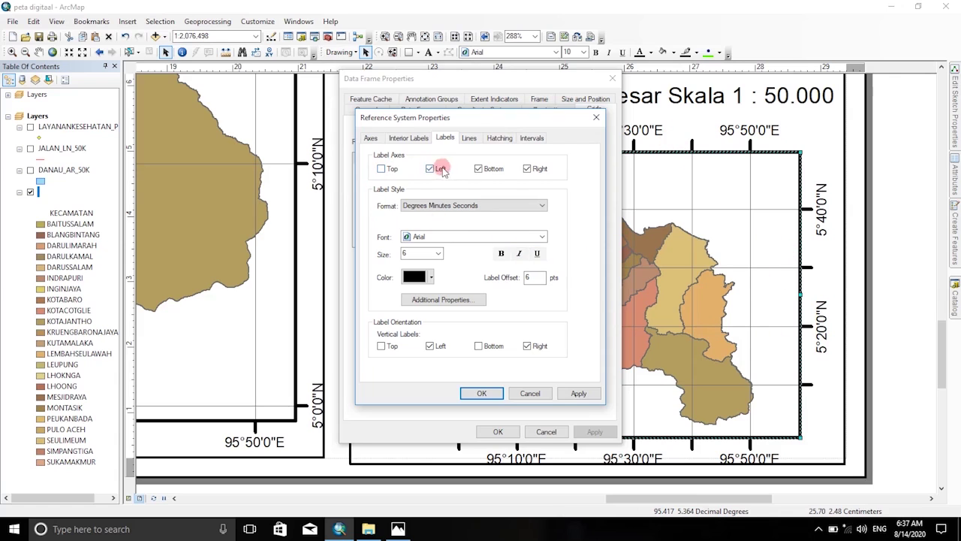
left_click(528, 169)
left_click(578, 393)
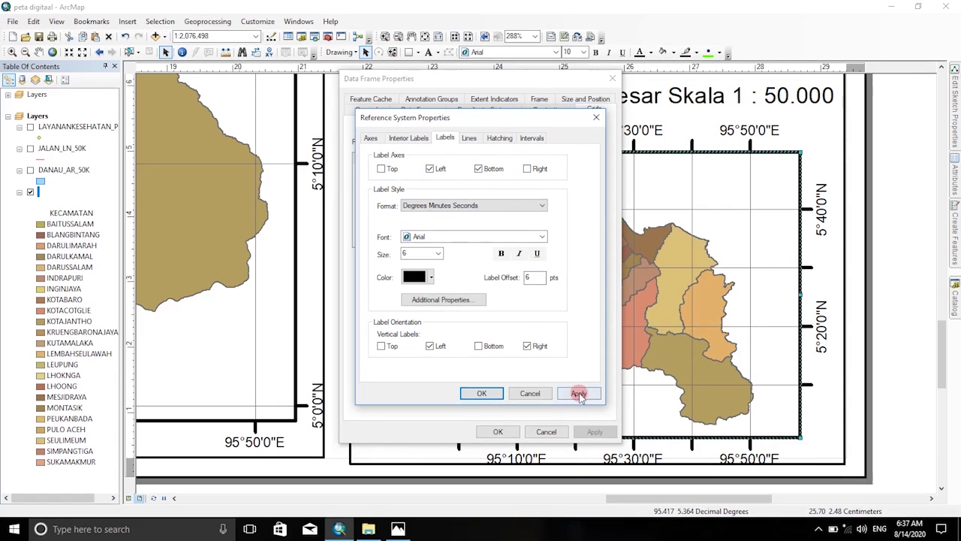
left_click(481, 394)
left_click(580, 431)
left_click(511, 433)
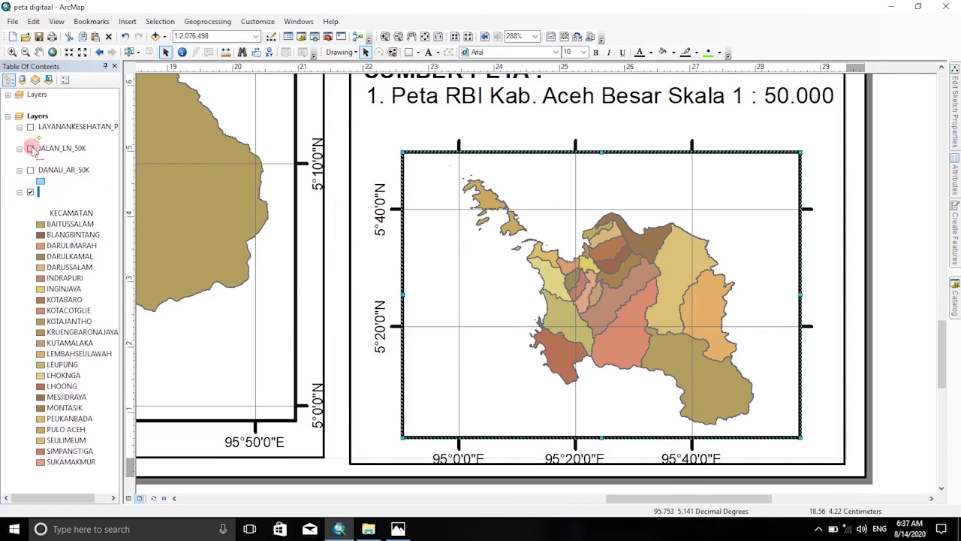
Add Export_Output.shp to the inset data frame and move it beneath the KECAMATAN layer.
right_click(35, 118)
left_click(75, 121)
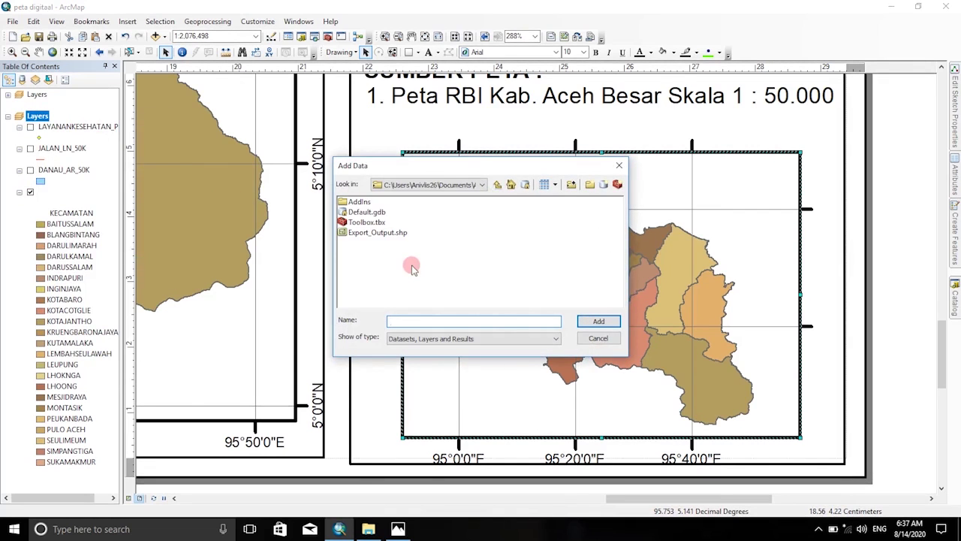
left_click(403, 234)
left_click(619, 322)
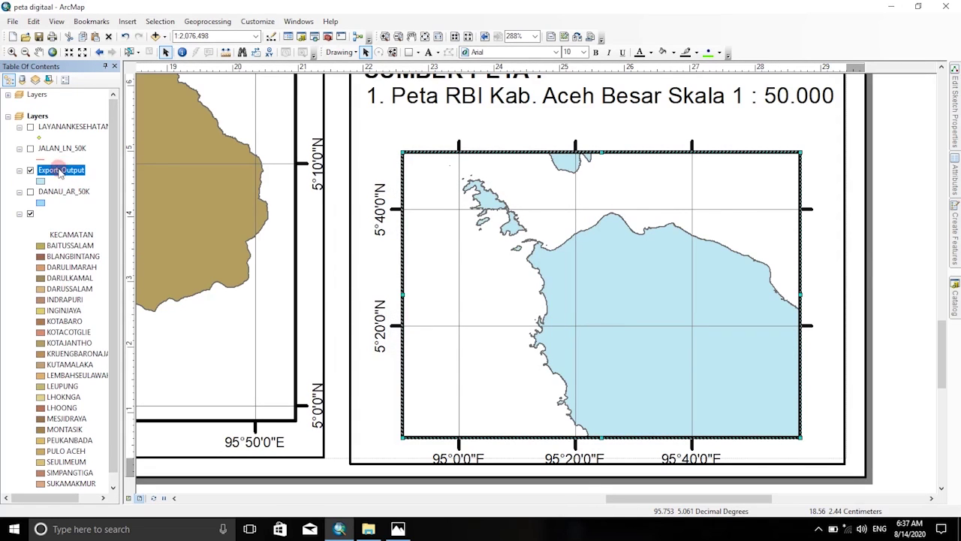
mouse_move(47, 321)
left_mouse_down()
mouse_move(74, 499)
mouse_move(77, 481)
left_mouse_up()
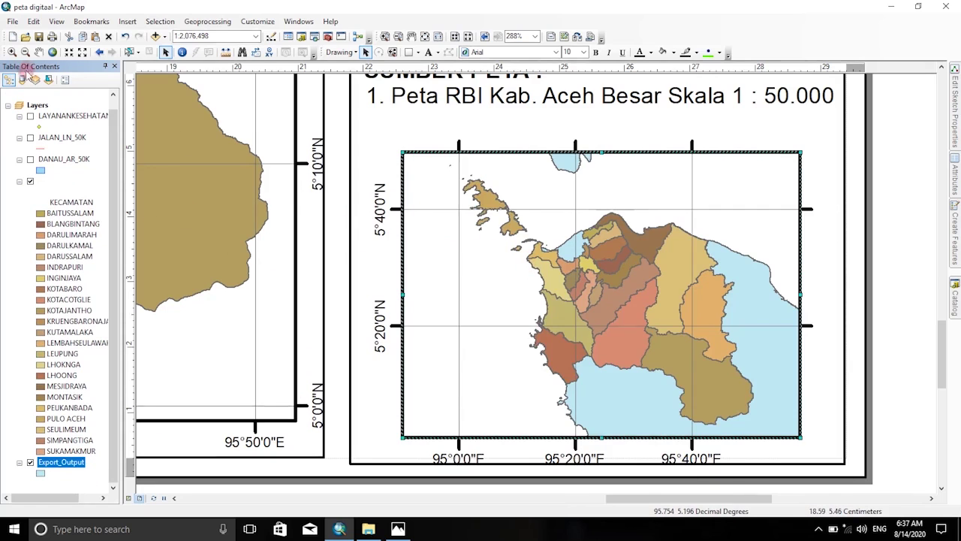
Reduce the inset map to a scale of 1:10,000,000 and recentre it on the Export_Output landmass.
left_click(81, 54)
left_click(81, 54)
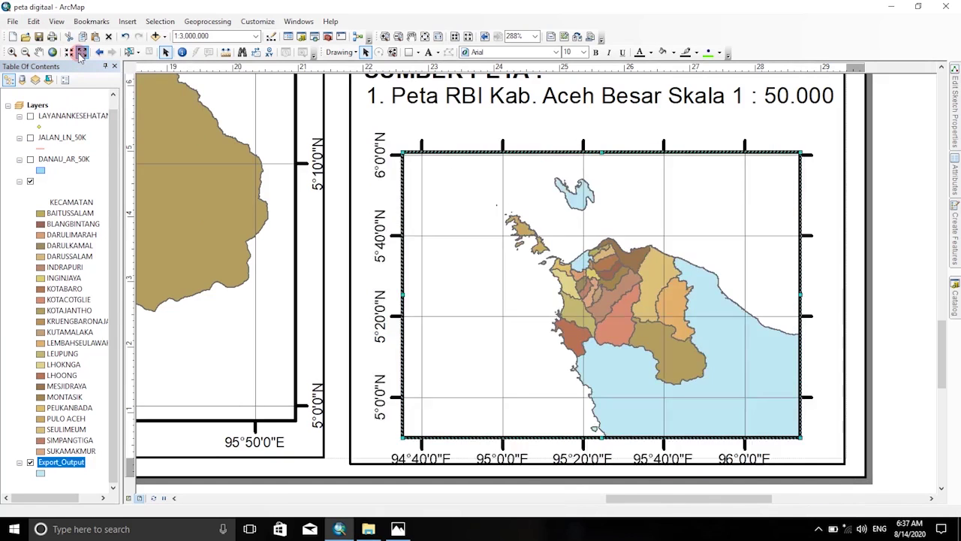
left_click(81, 54)
left_click(81, 54)
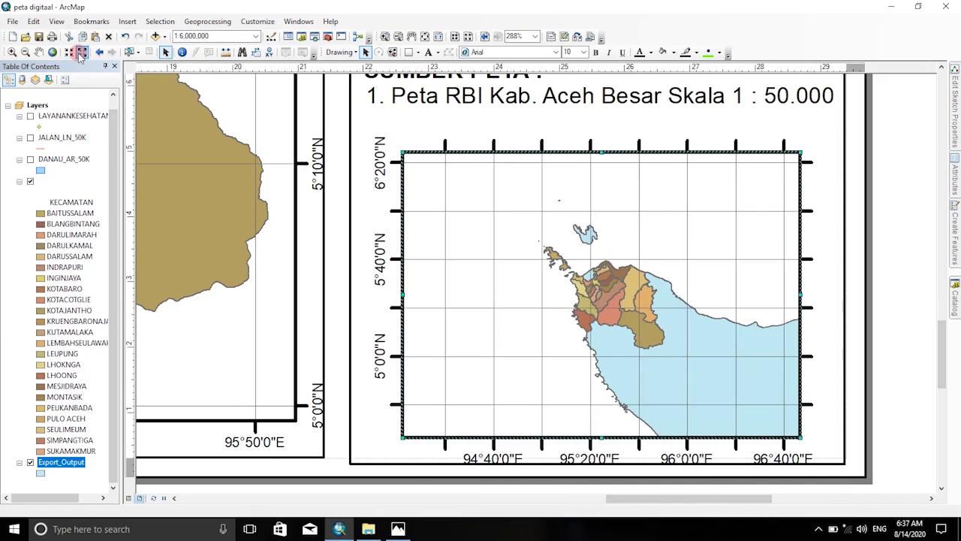
left_click(82, 54)
left_click(39, 52)
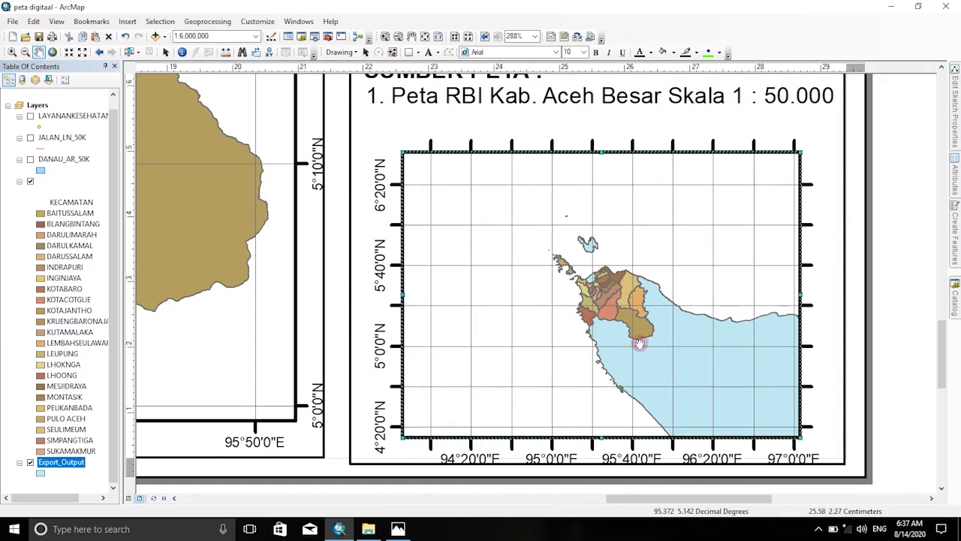
left_click_drag(642, 339, 553, 283)
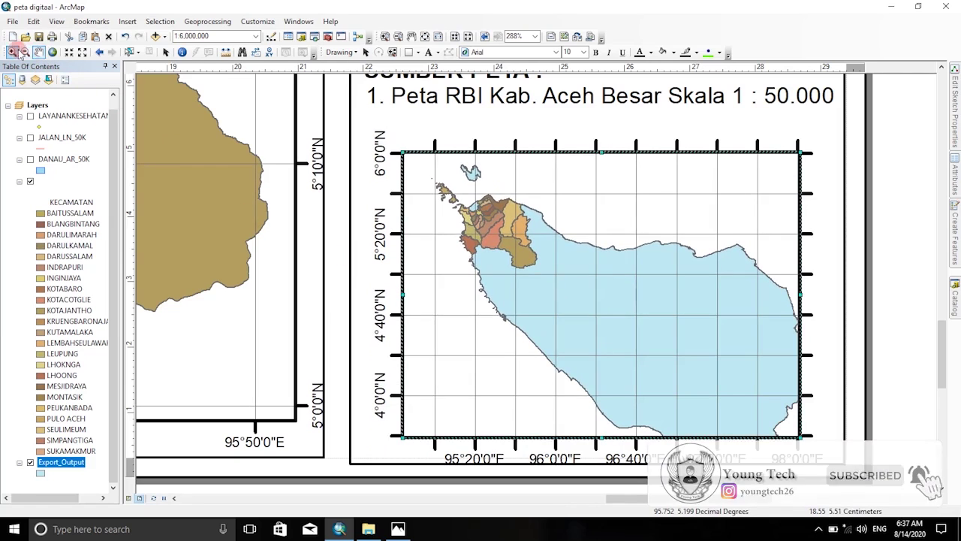
left_click(81, 52)
left_click_drag(571, 329, 613, 287)
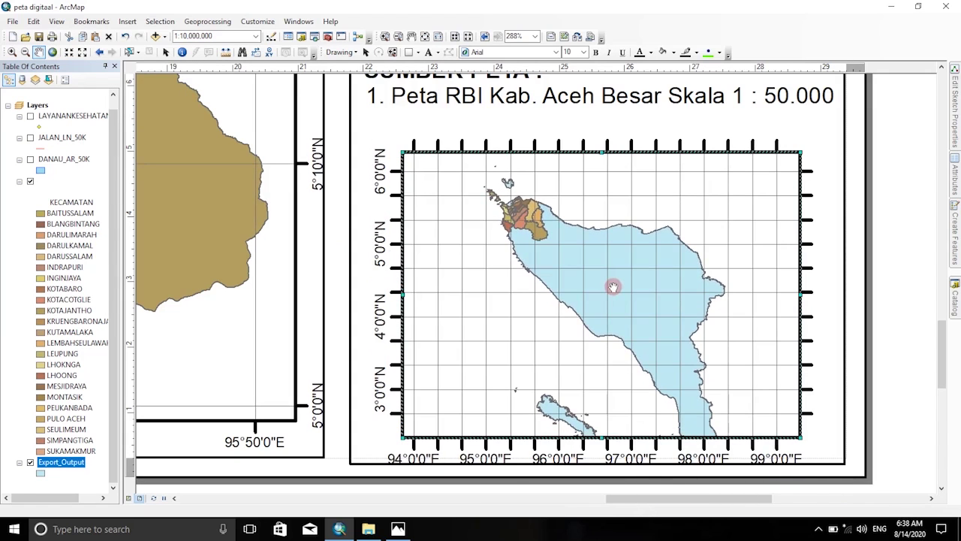
left_click(524, 320)
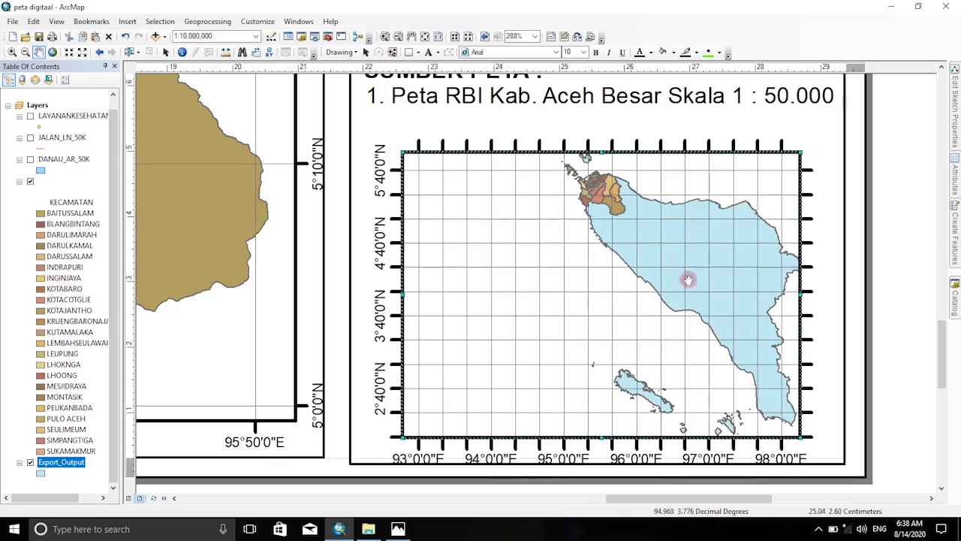
left_click_drag(719, 272, 682, 286)
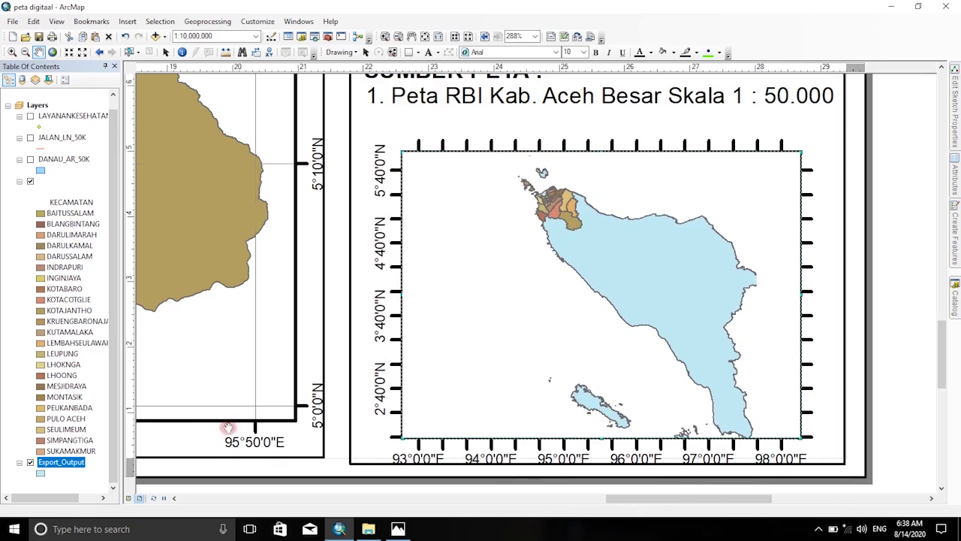
Recolour the Export_Output layer's symbol with a medium grey fill and a grey outline.
left_click(43, 473)
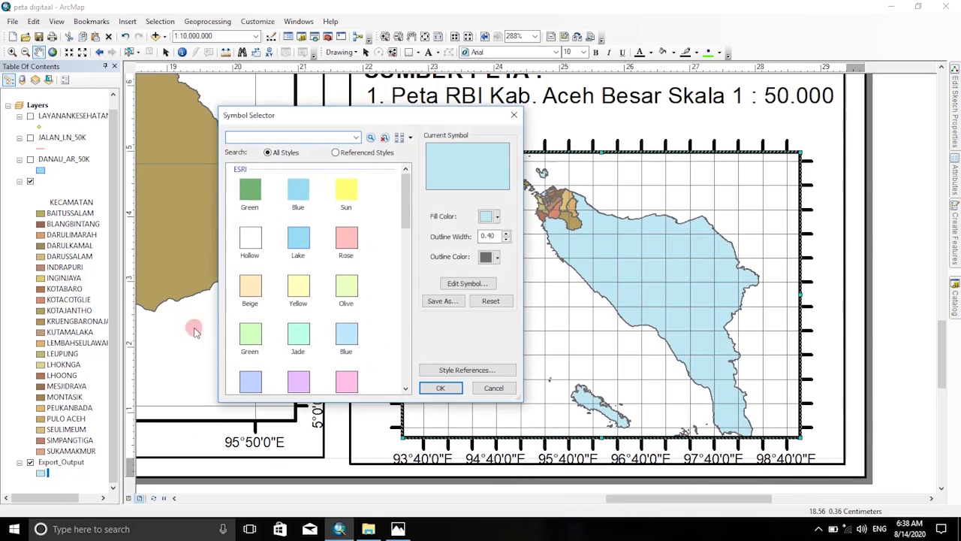
left_click(490, 216)
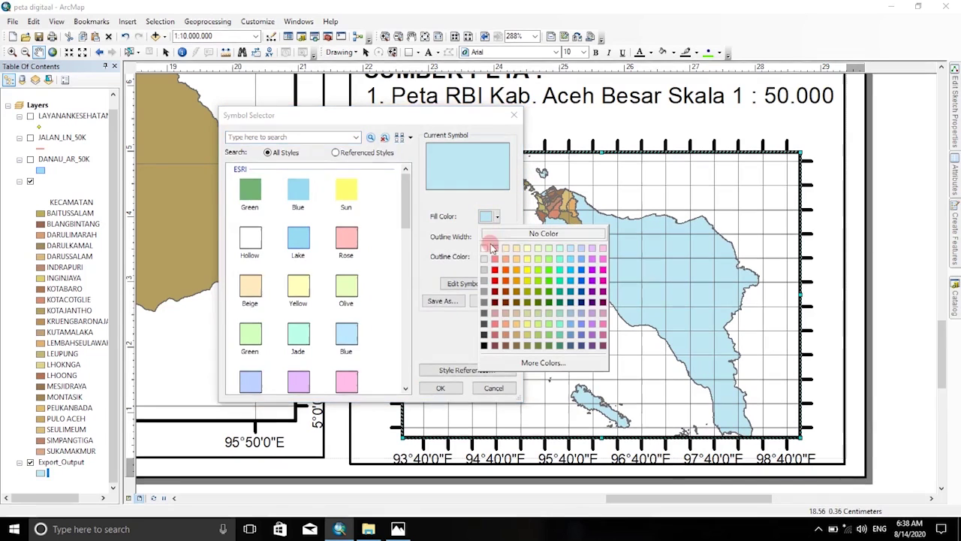
left_click(485, 301)
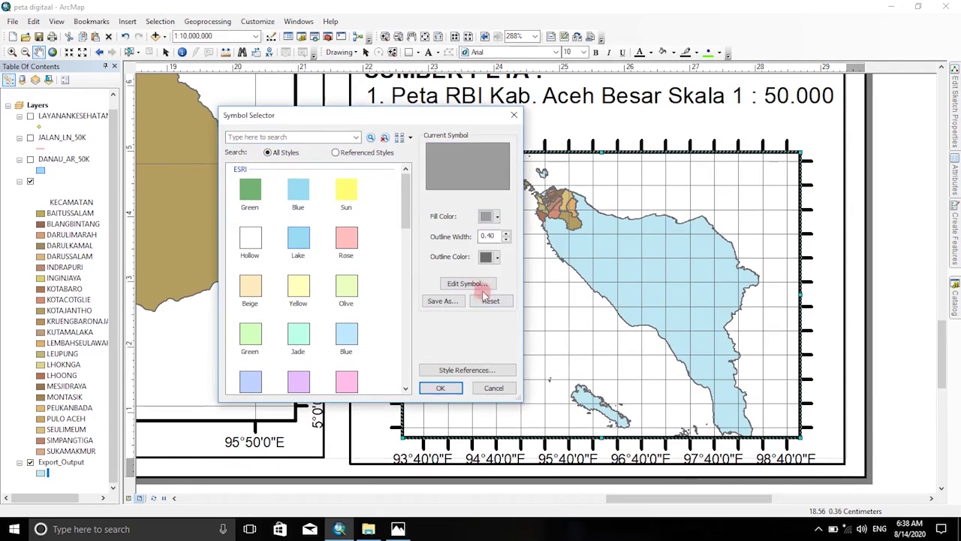
left_click(495, 259)
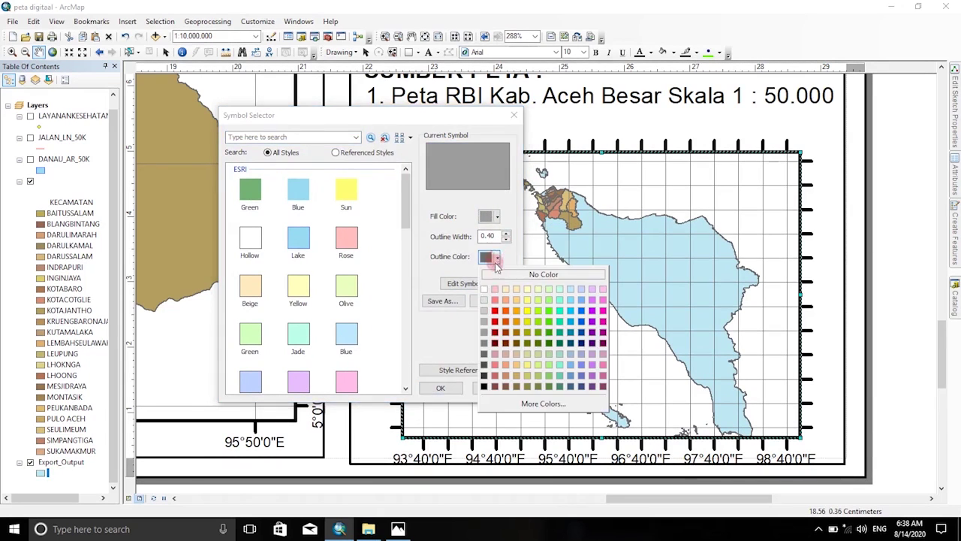
left_click(487, 343)
left_click(441, 387)
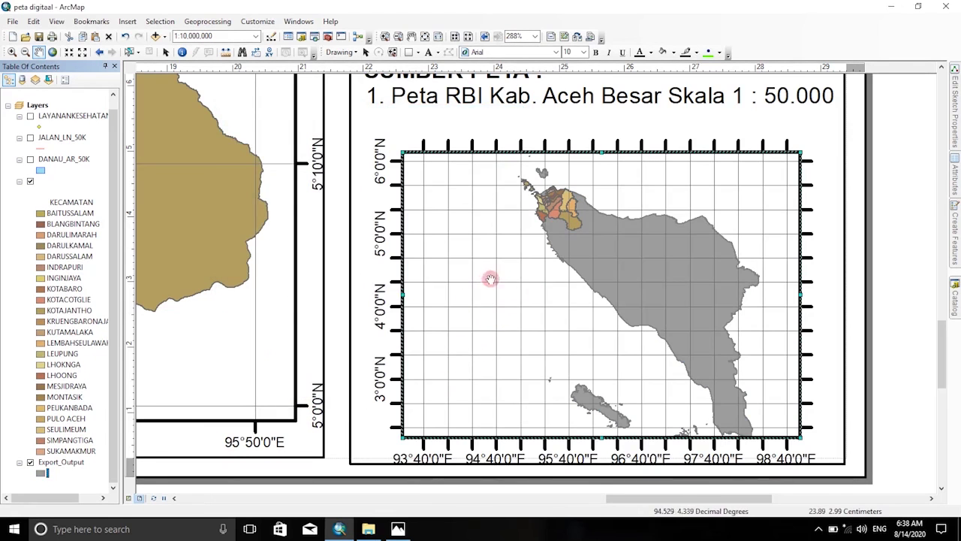
left_click(167, 52)
left_click(436, 260)
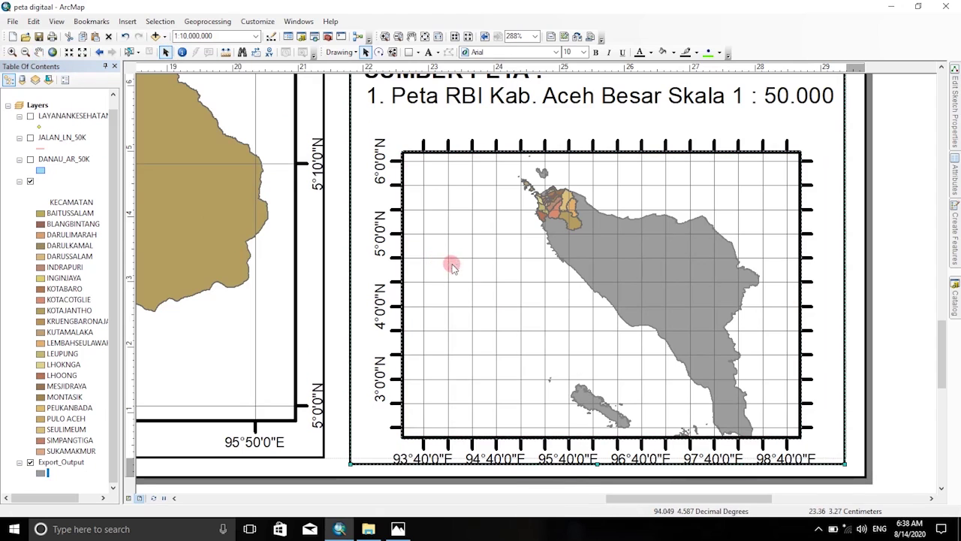
right_click(450, 263)
left_click(494, 482)
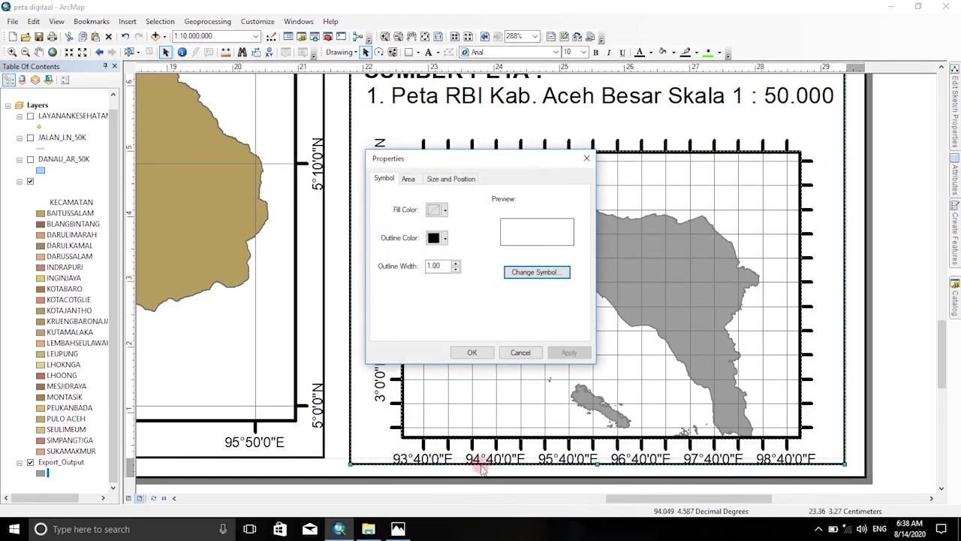
left_click(587, 159)
Give the inset map's data frame a Blue frame background and apply it.
right_click(597, 239)
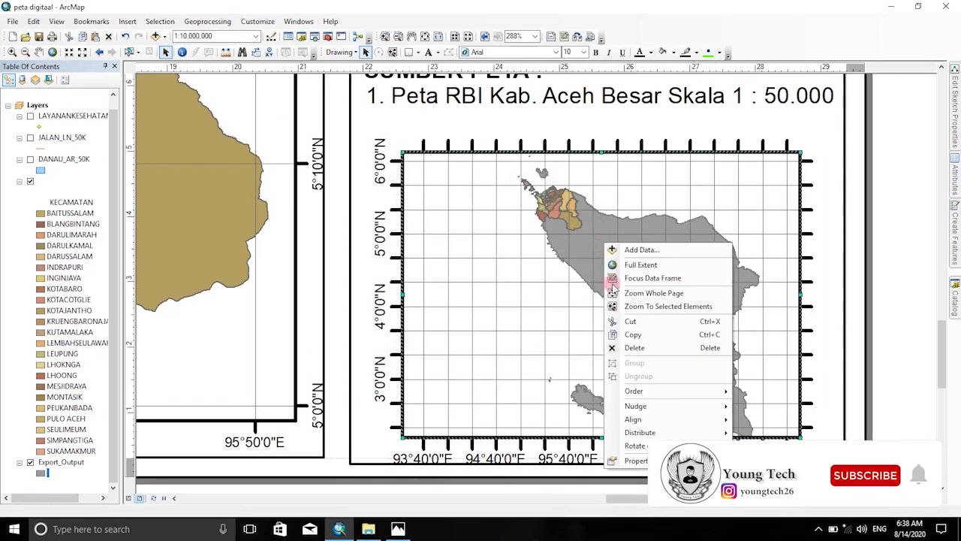
left_click(612, 454)
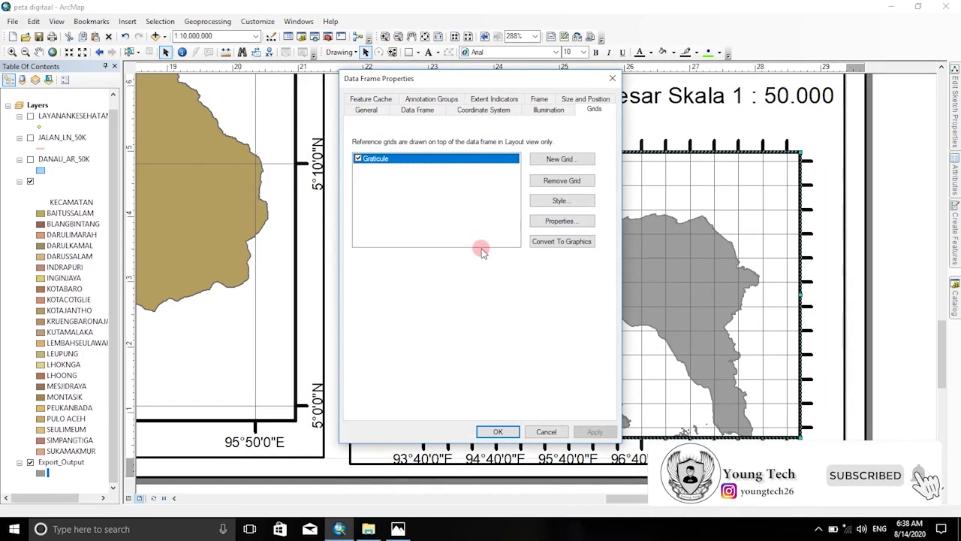
left_click(548, 102)
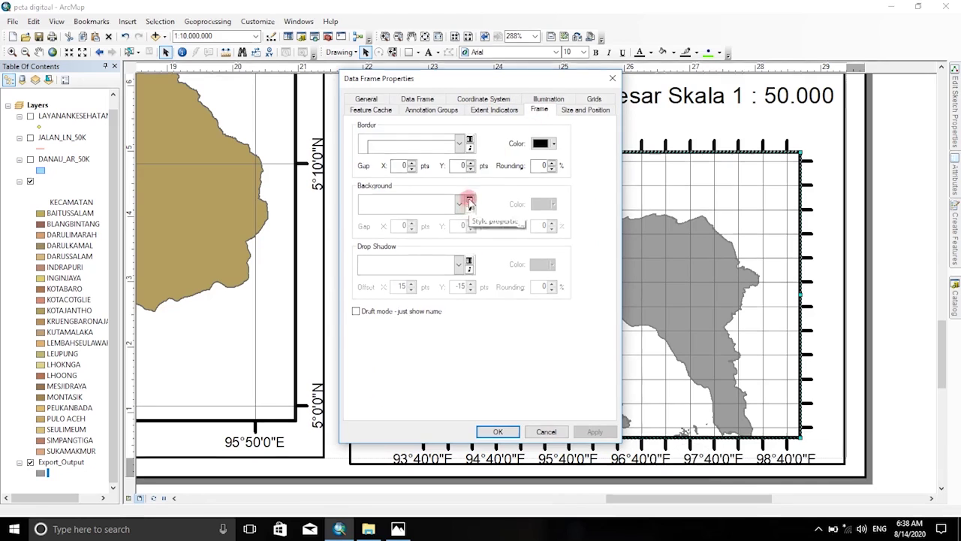
left_click(460, 205)
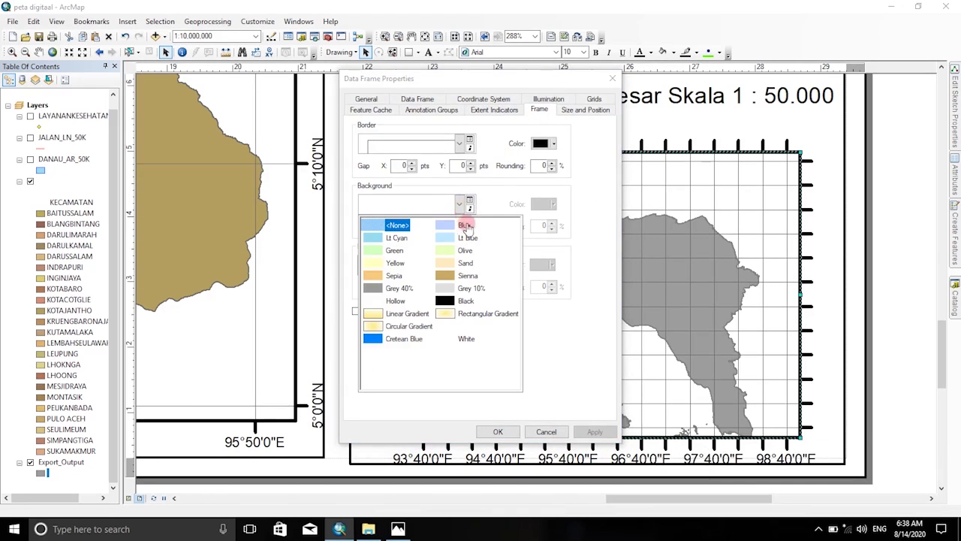
left_click(463, 226)
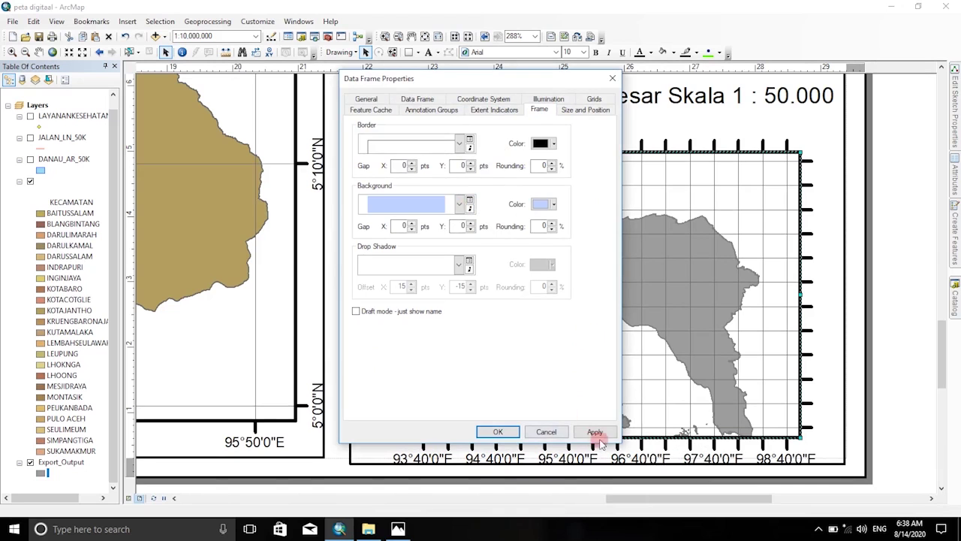
left_click(595, 433)
left_click(498, 431)
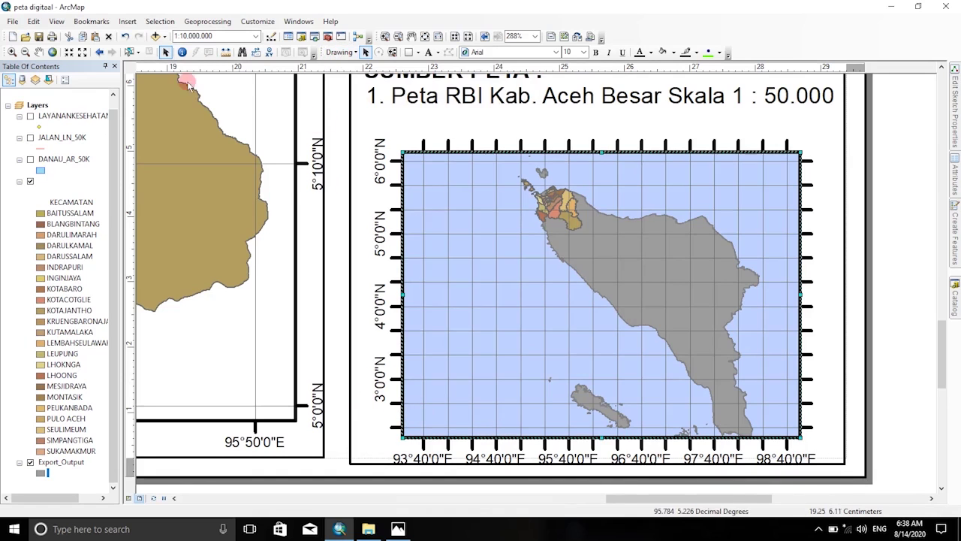
Add Export_Output.shp to the main map's data frame and move it beneath the KECAMATAN layer.
left_click(424, 36)
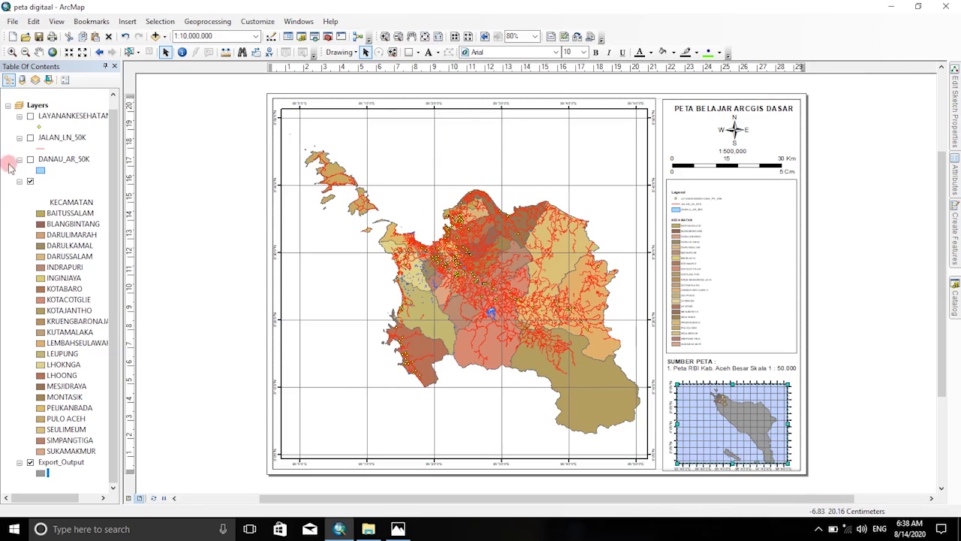
left_click(7, 106)
left_click(8, 95)
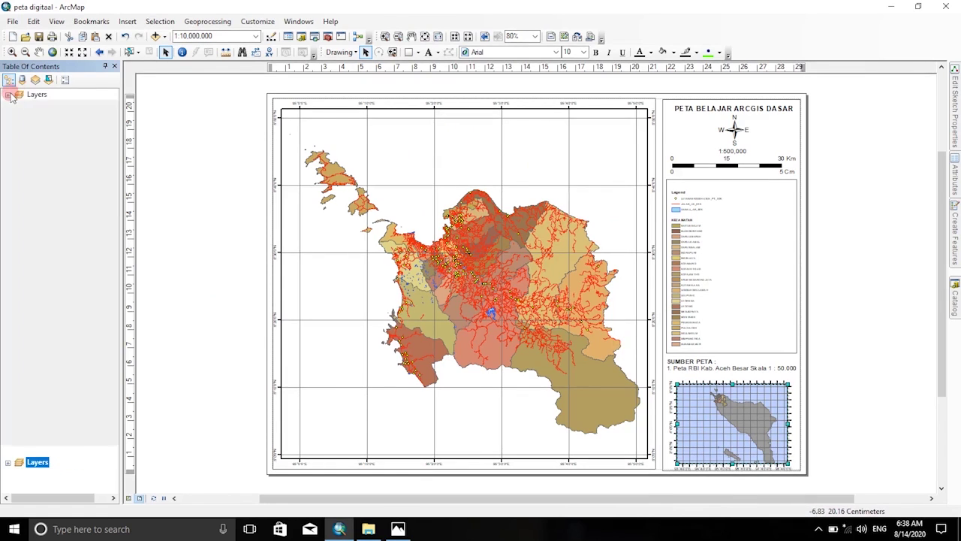
left_click(34, 94)
right_click(34, 95)
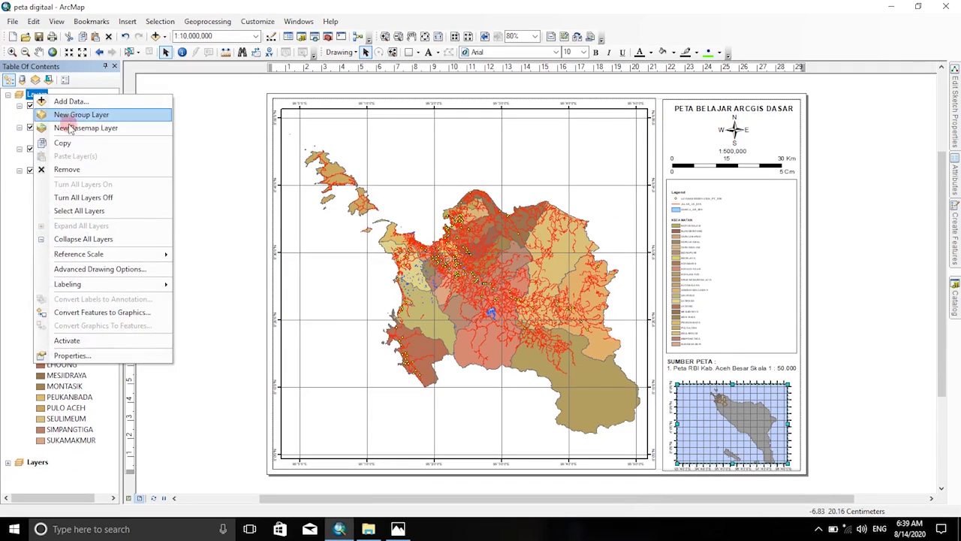
left_click(66, 101)
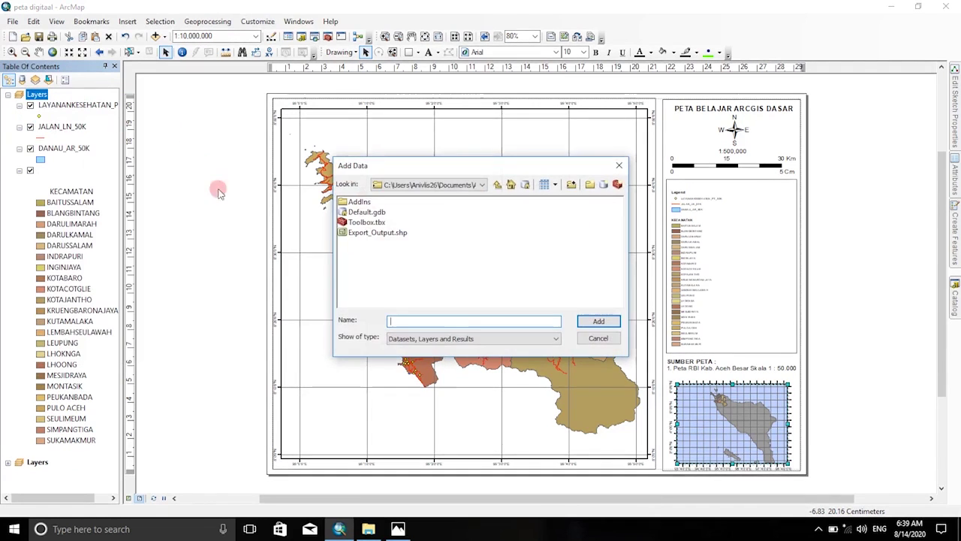
left_click(399, 233)
left_click(599, 320)
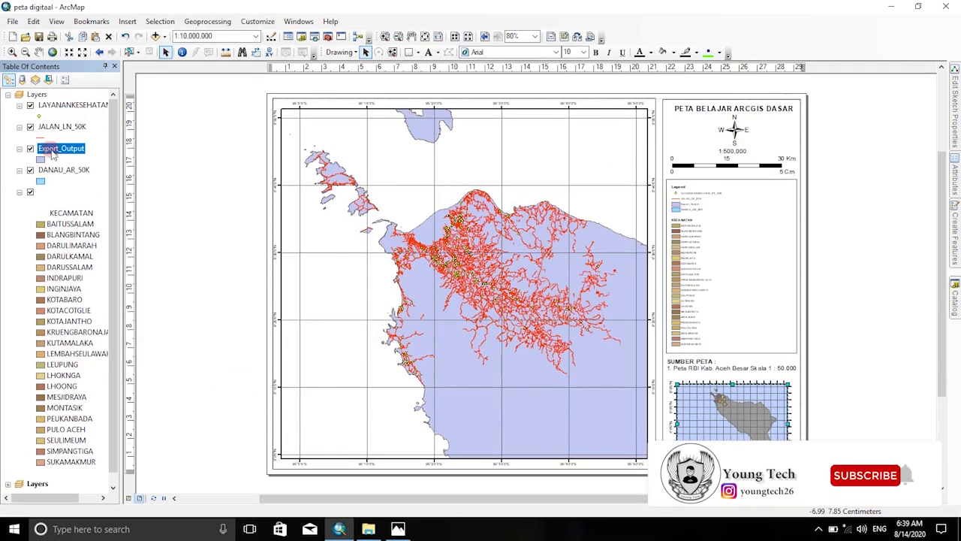
left_click_drag(54, 154, 55, 461)
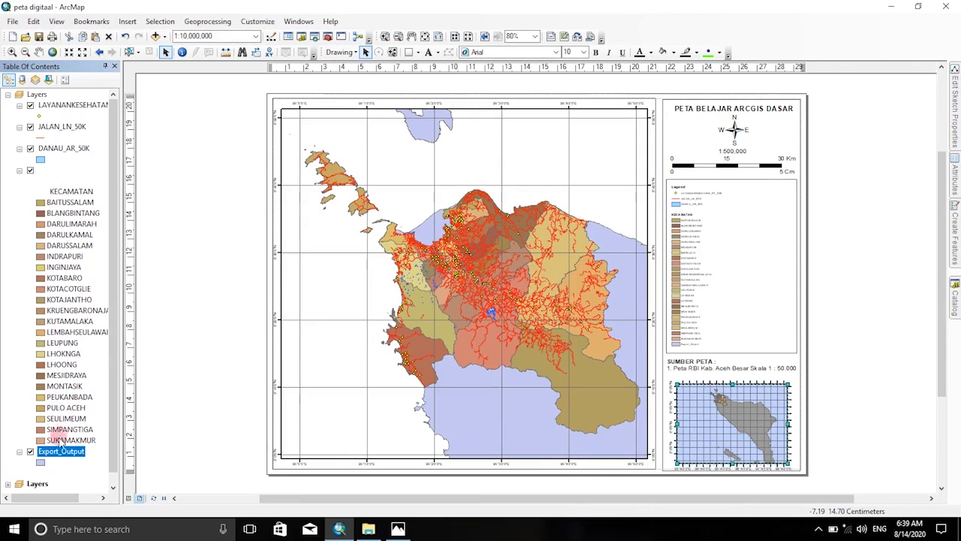
Recolour the main data frame's Export_Output symbol with a grey fill and a matching grey outline.
left_click(41, 465)
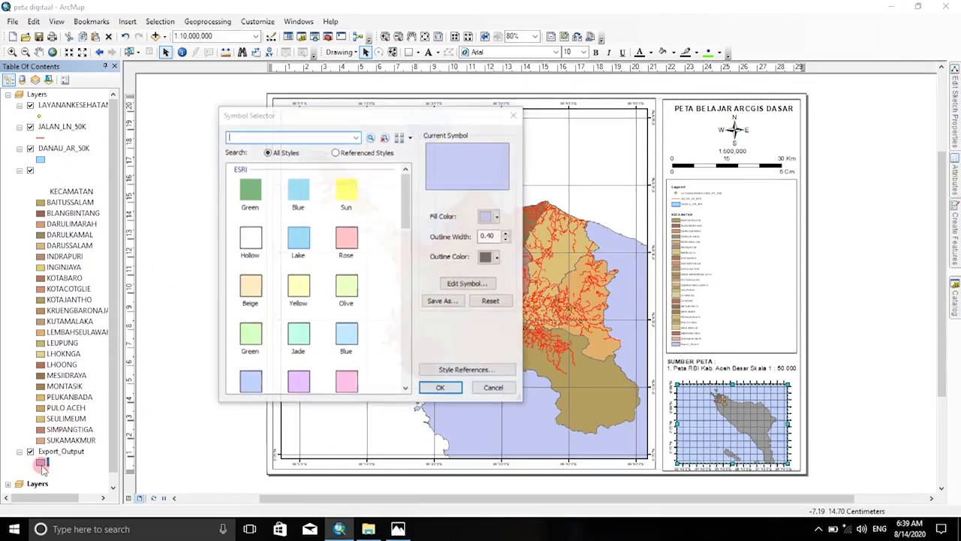
left_click(496, 217)
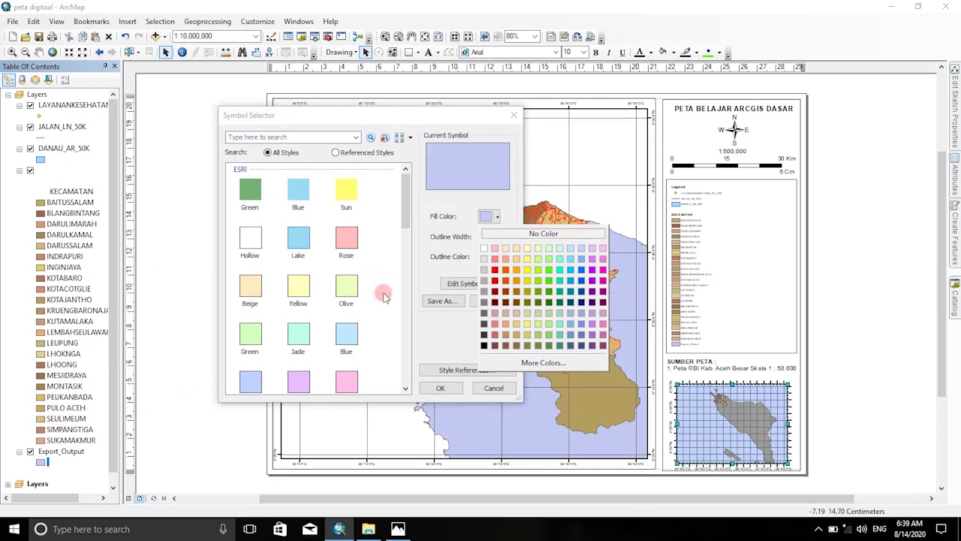
left_click(482, 291)
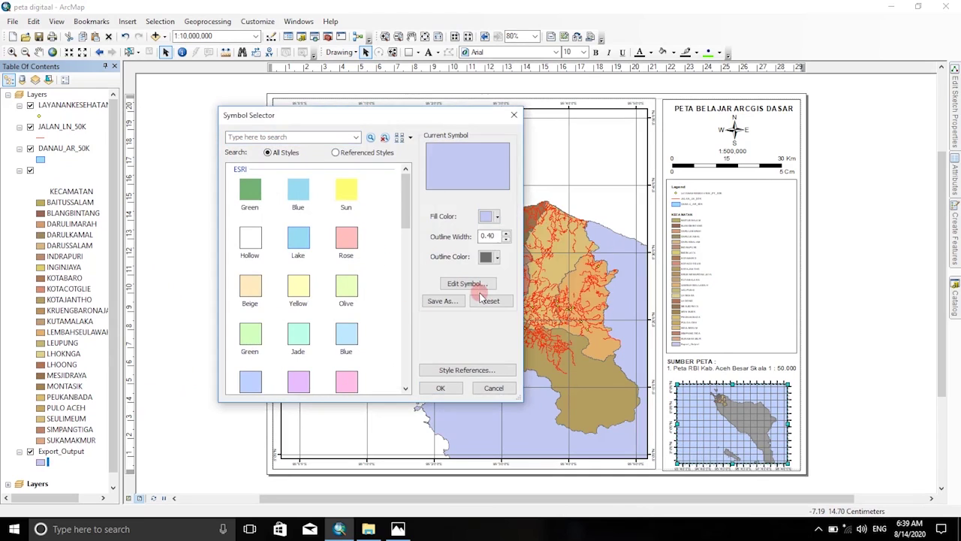
left_click(496, 217)
left_click(484, 282)
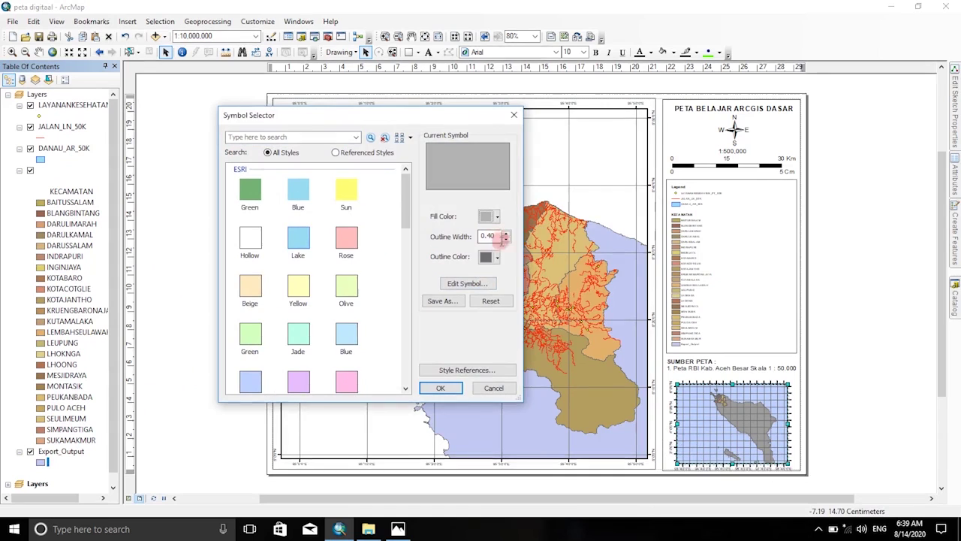
left_click(496, 257)
left_click(484, 323)
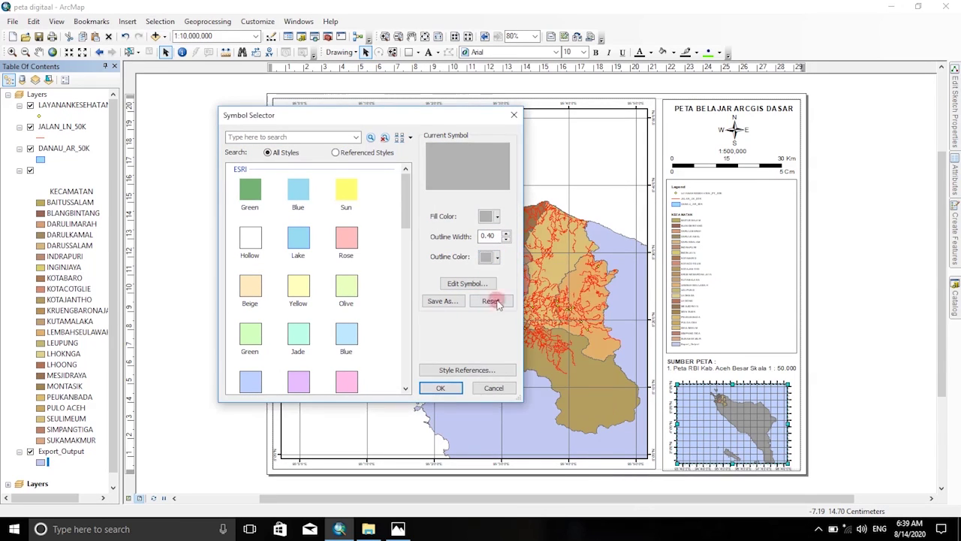
left_click(443, 388)
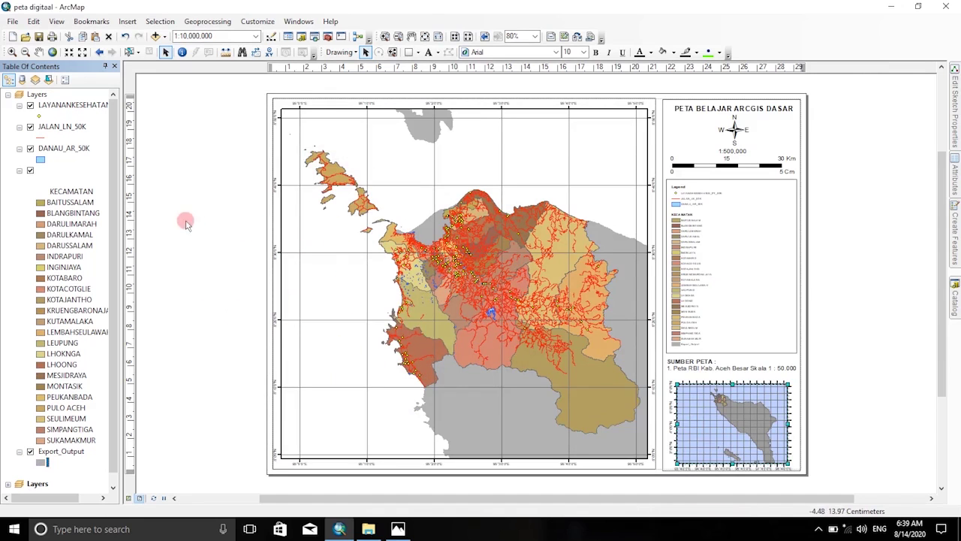
Set the main map data frame's background to Lt Blue and apply it.
left_click(465, 255)
right_click(466, 256)
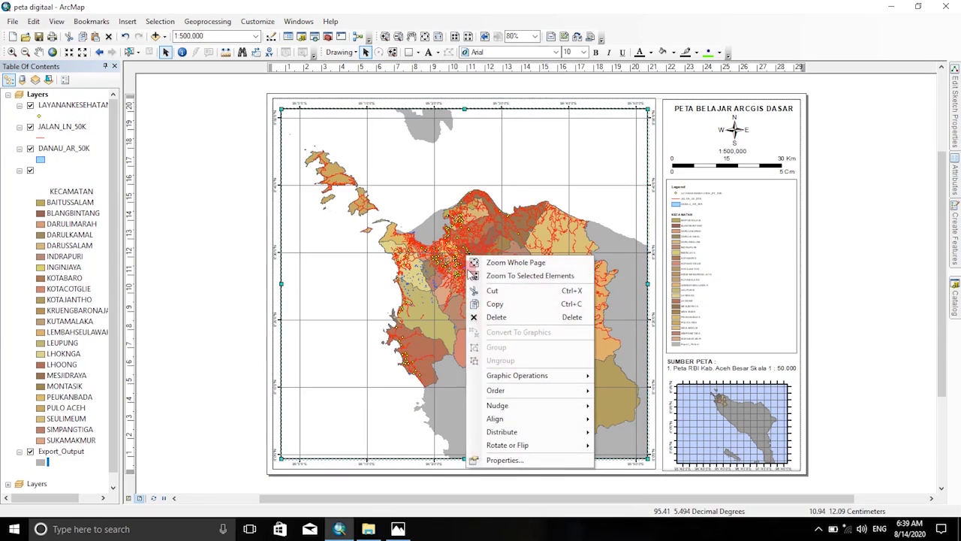
left_click(502, 459)
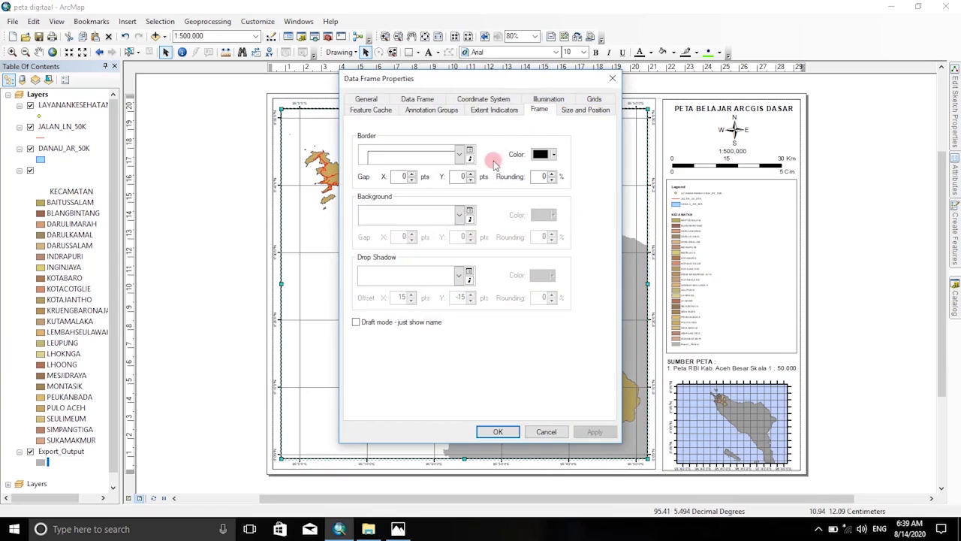
left_click(458, 216)
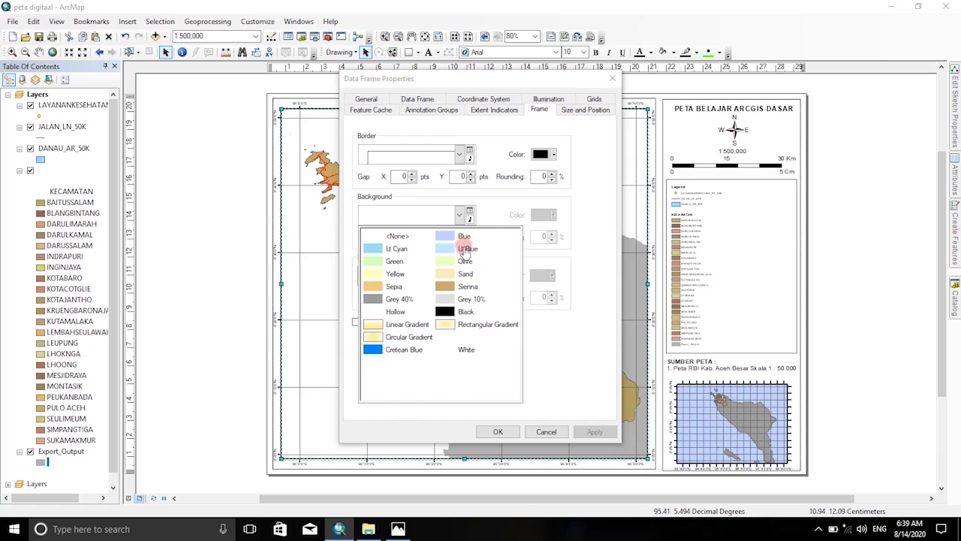
left_click(468, 248)
left_click(591, 431)
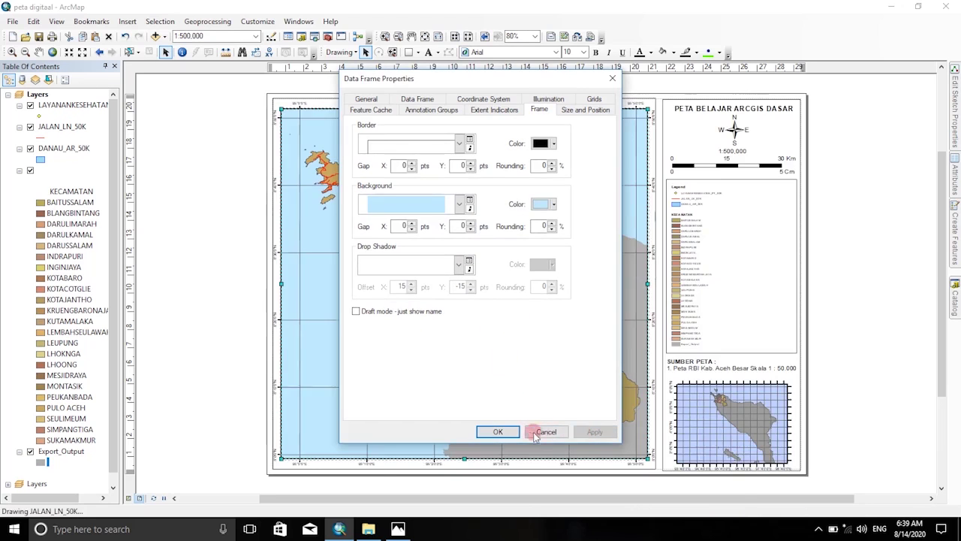
left_click(498, 432)
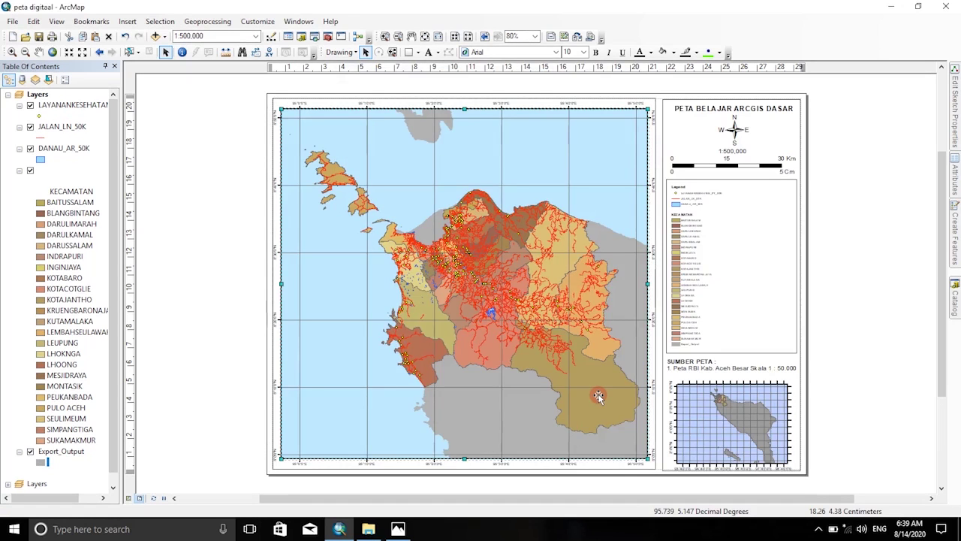